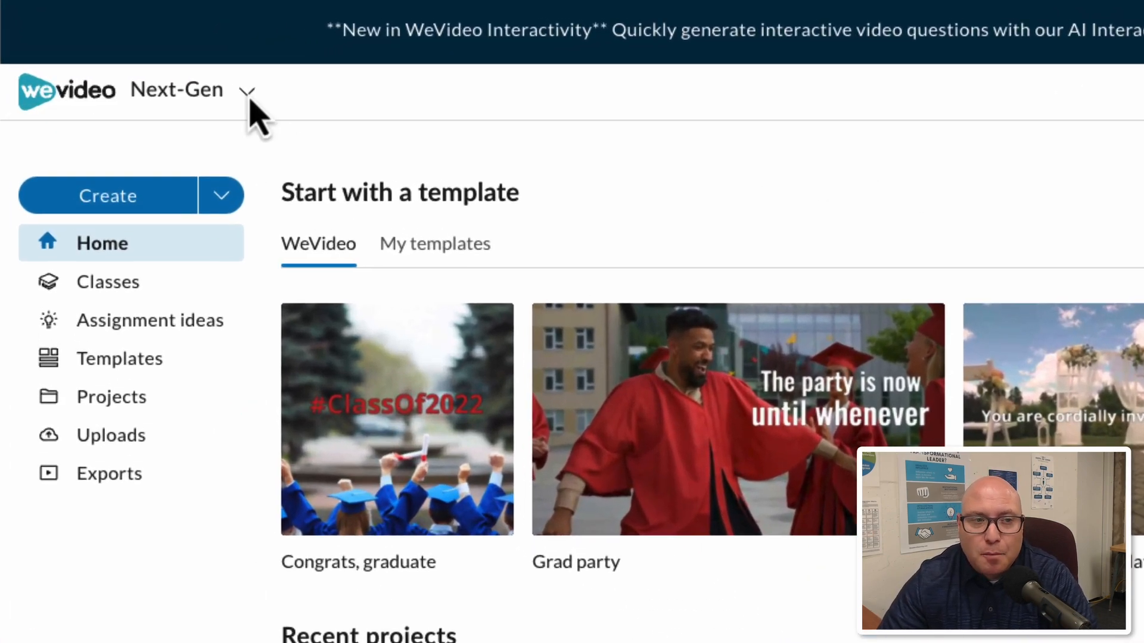
View which other WeVideo workspaces can be switched to from Next-Gen.
left_click(227, 99)
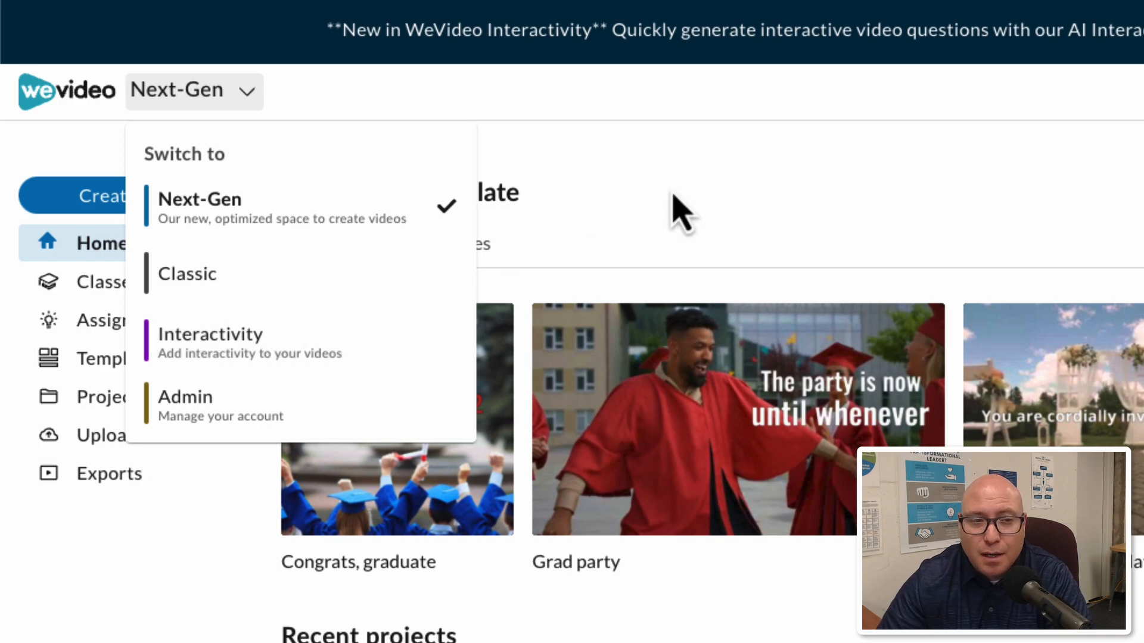
left_click(679, 212)
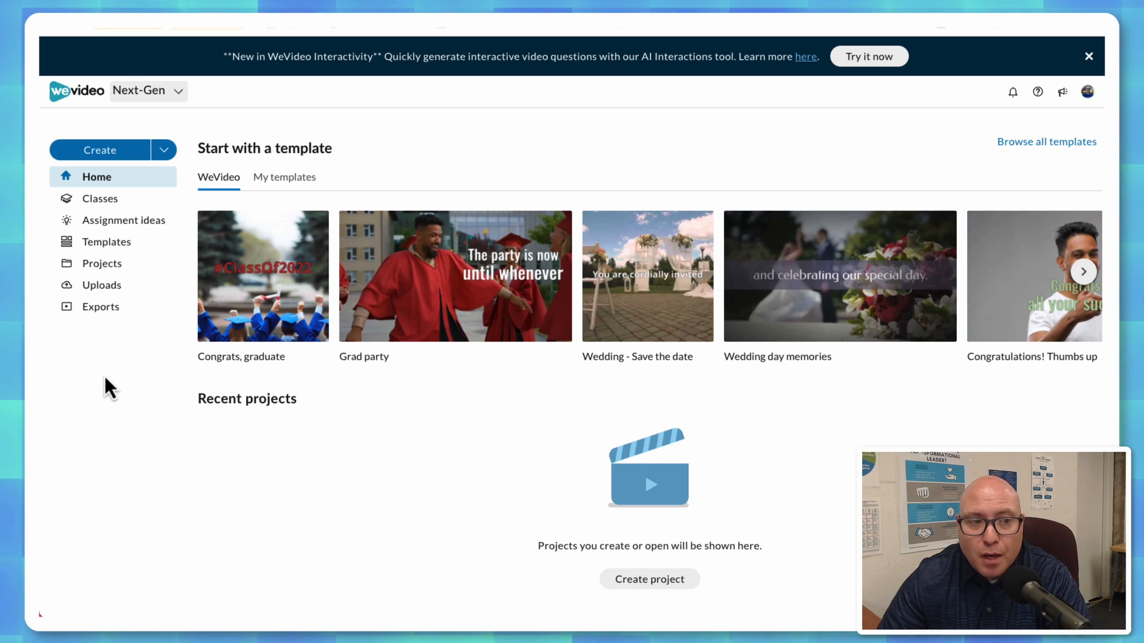
Start a new class in the Classes area and title it with the teacher's surname followed by "Krazies".
left_click(111, 201)
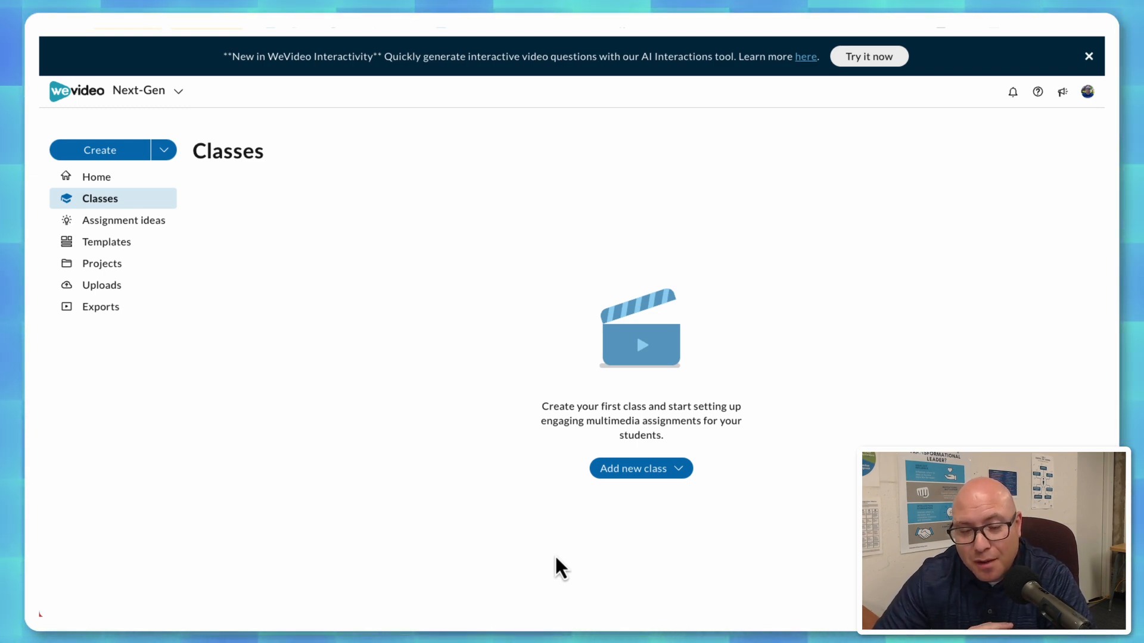
left_click(676, 474)
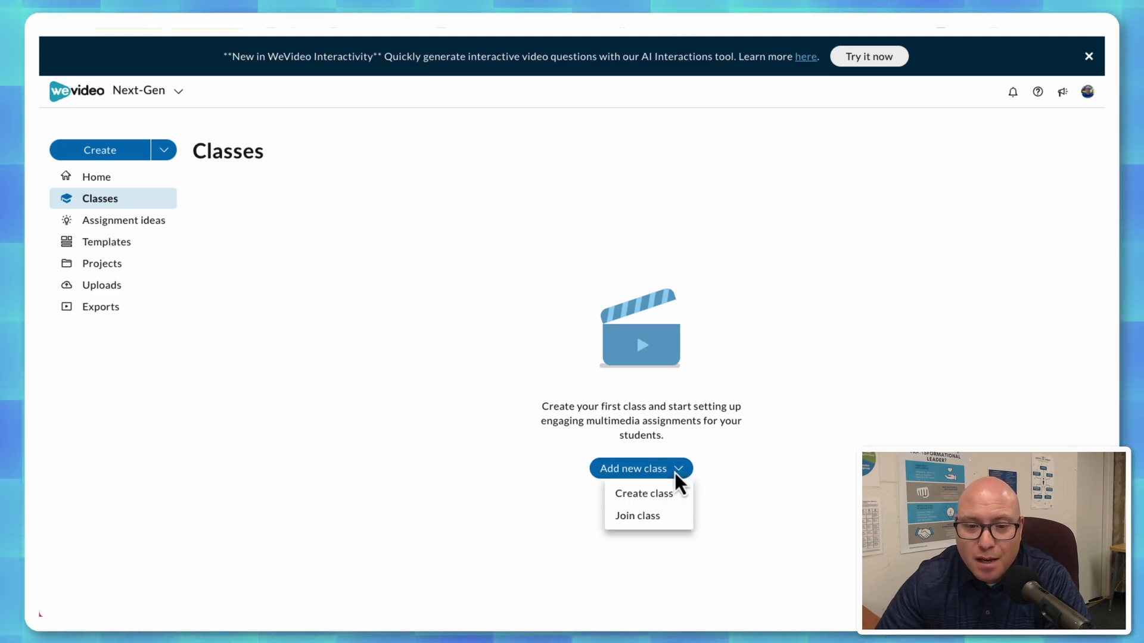
left_click(649, 496)
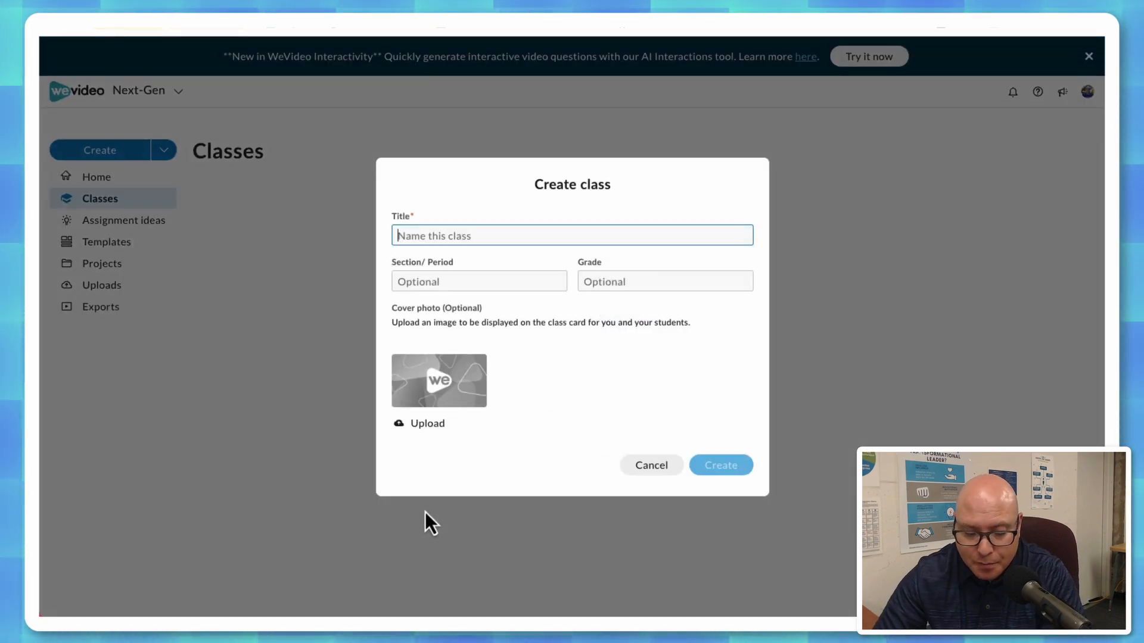
type("Kreiness Krazies")
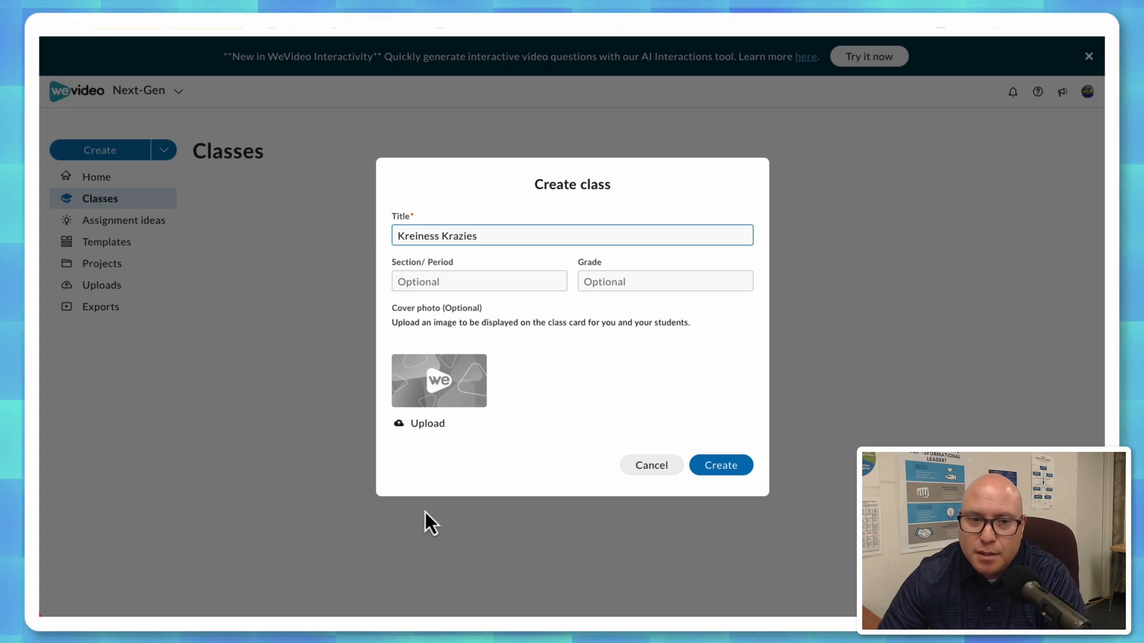
Set the new class's grade to 8, leave section and cover photo at their defaults, and create the class.
left_click(490, 281)
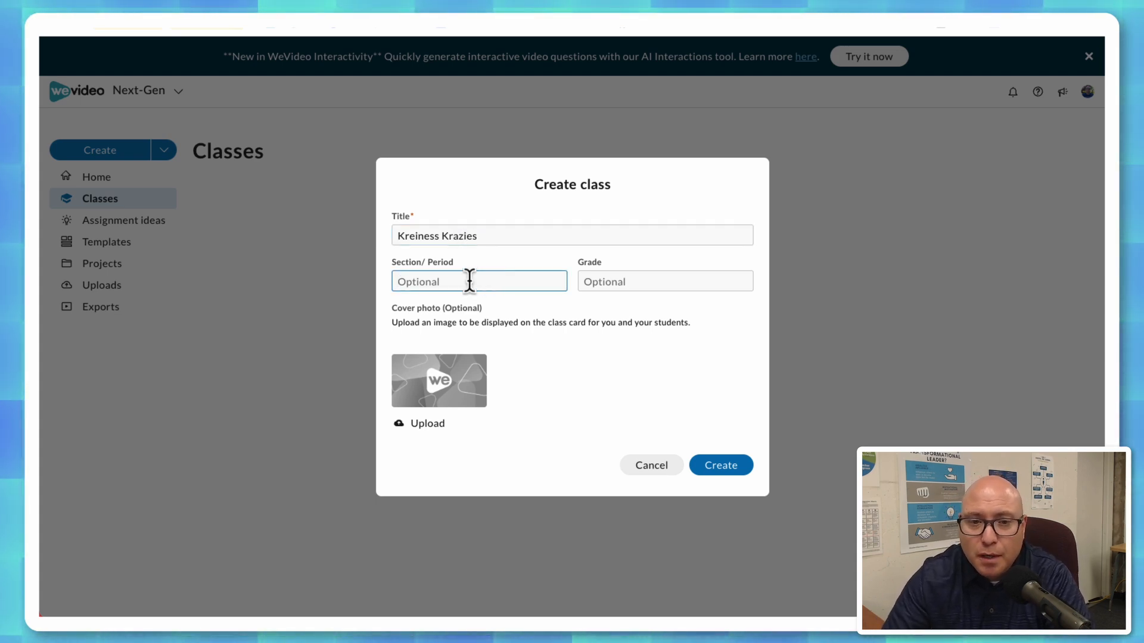
left_click(597, 281)
type("8")
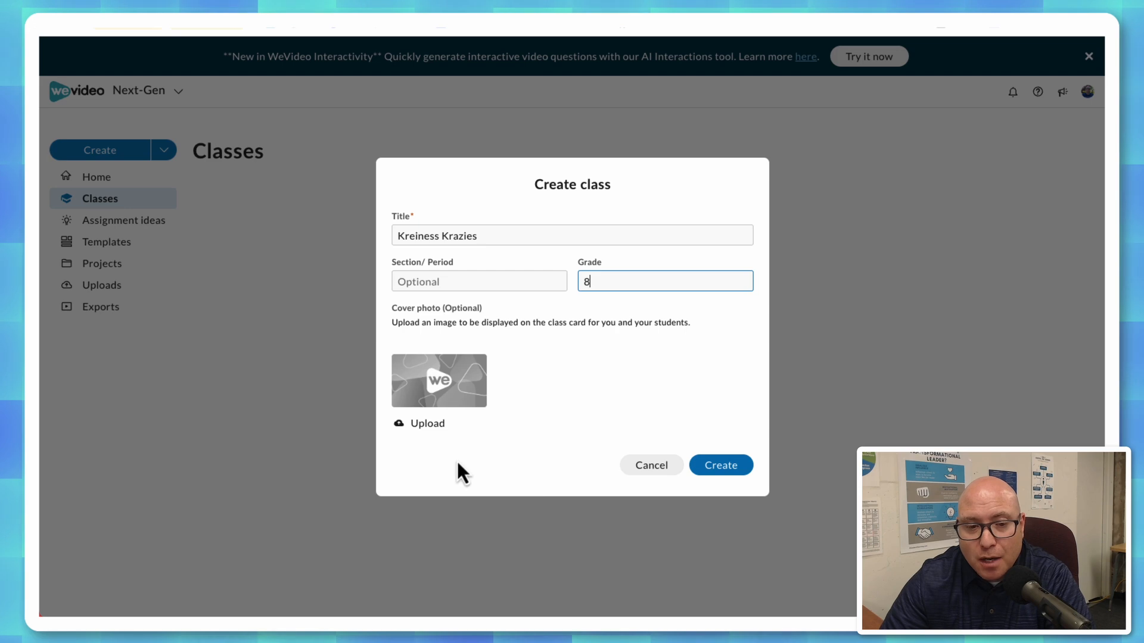
left_click(429, 424)
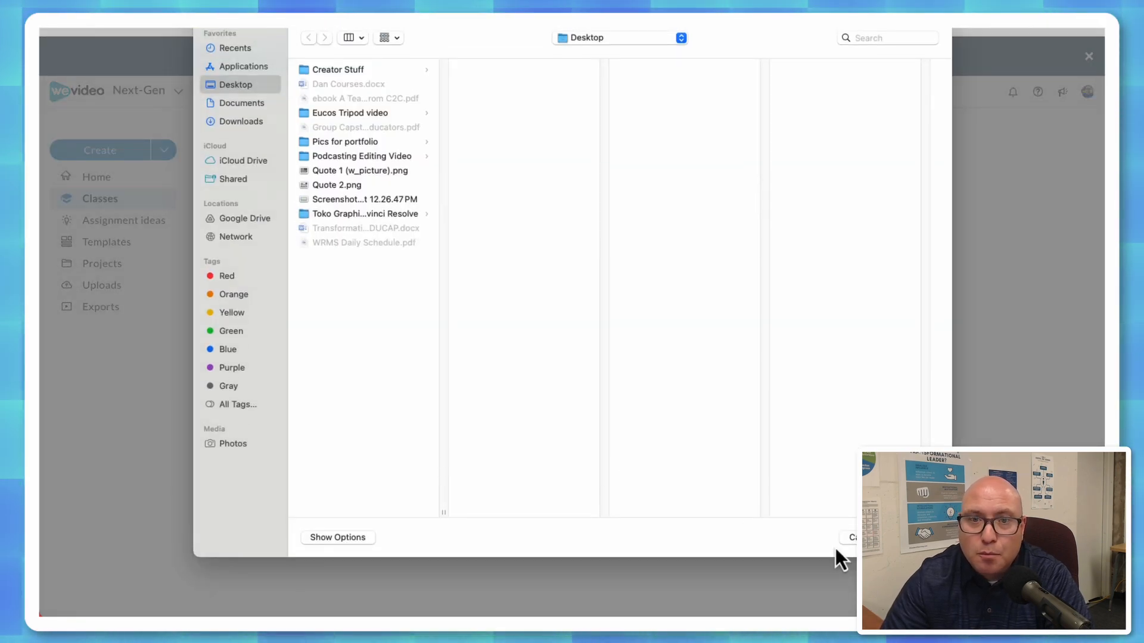
left_click(861, 538)
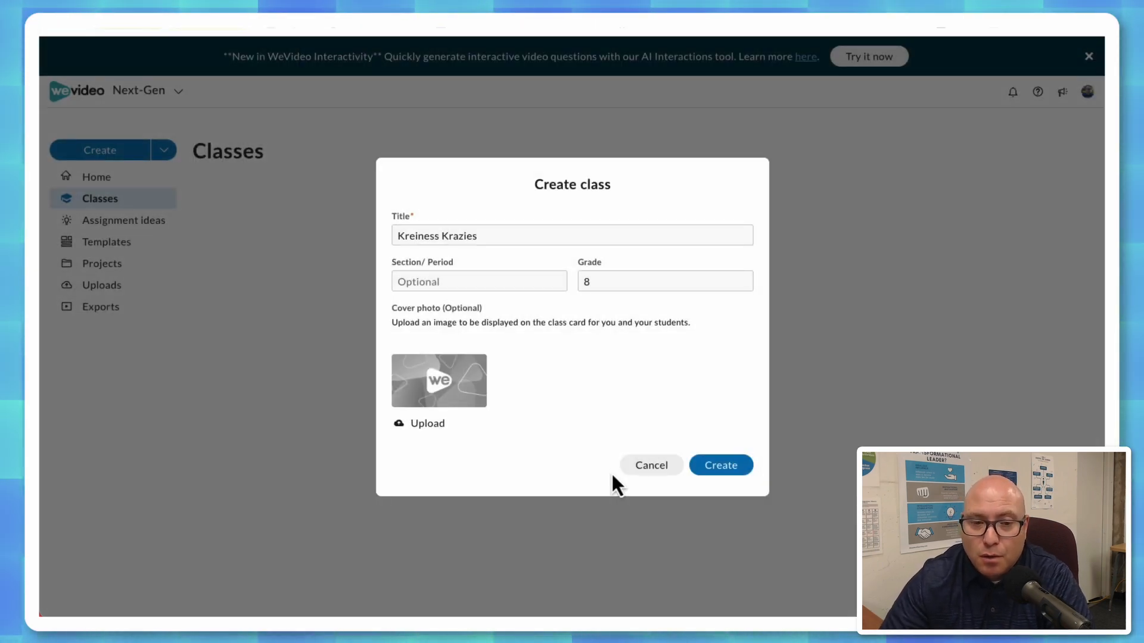
left_click(722, 471)
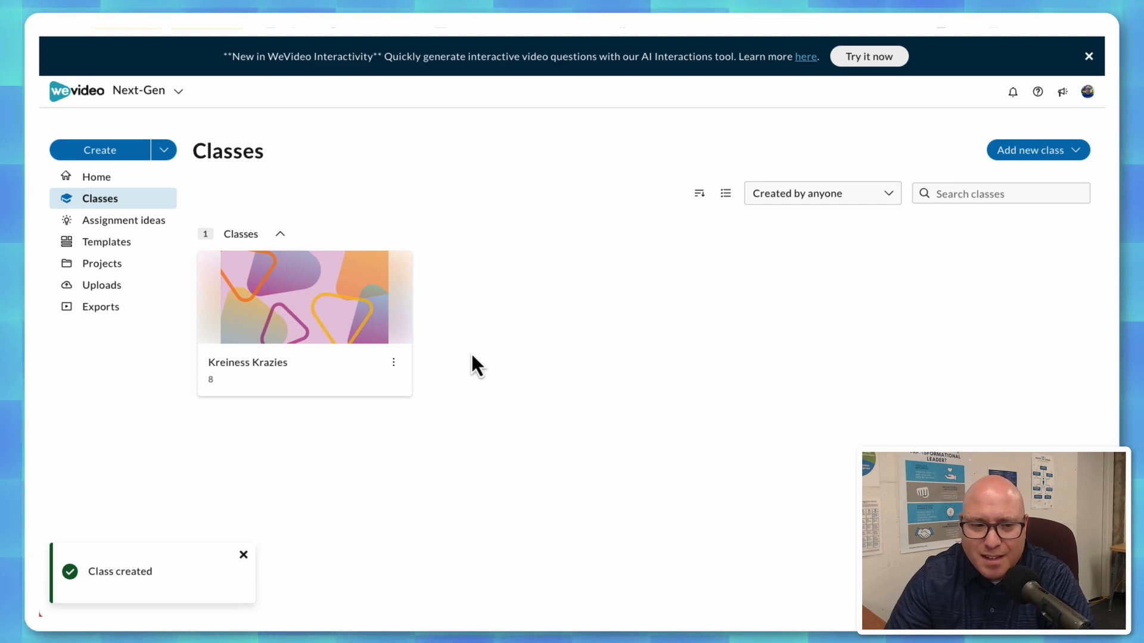
Go into the new class and open its draft Introduce yourself assignment for editing.
left_click(277, 376)
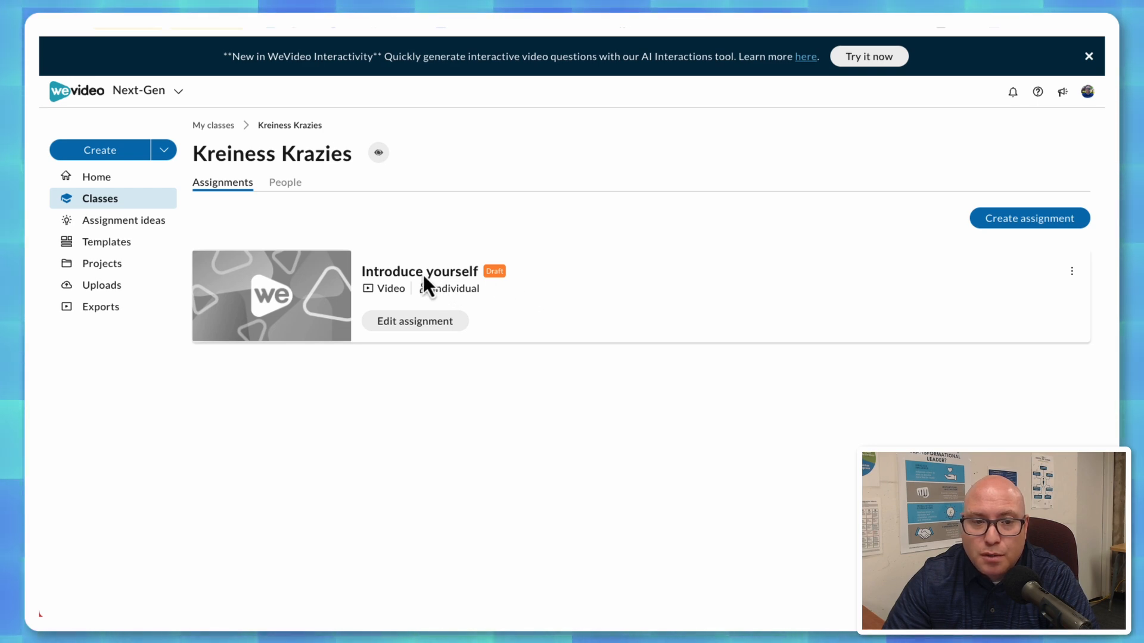
left_click(1072, 272)
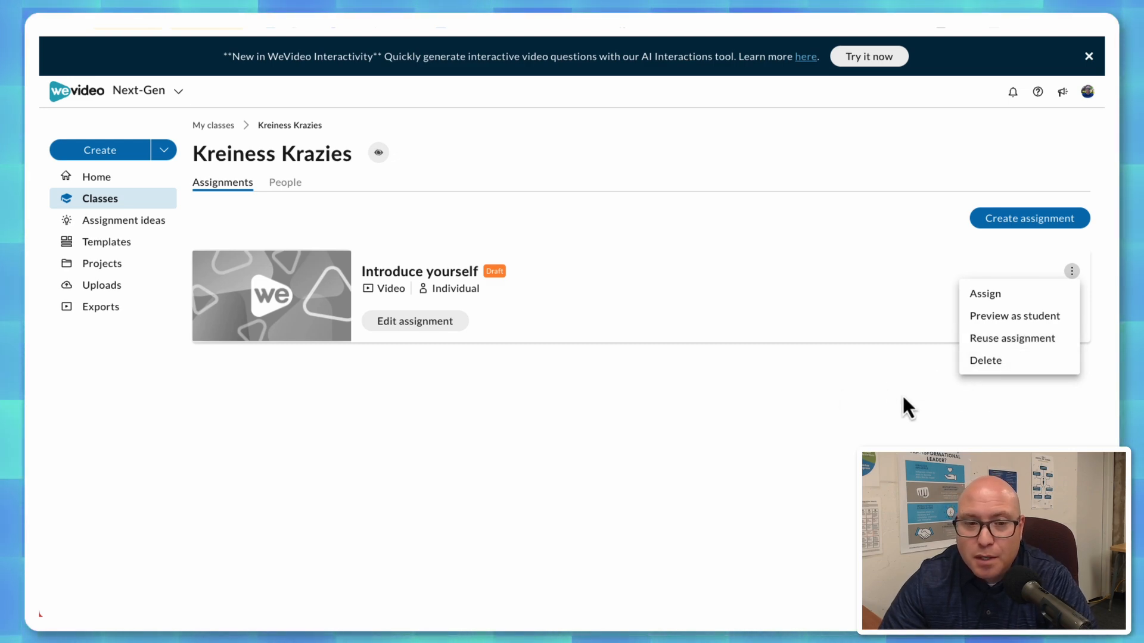
left_click(594, 395)
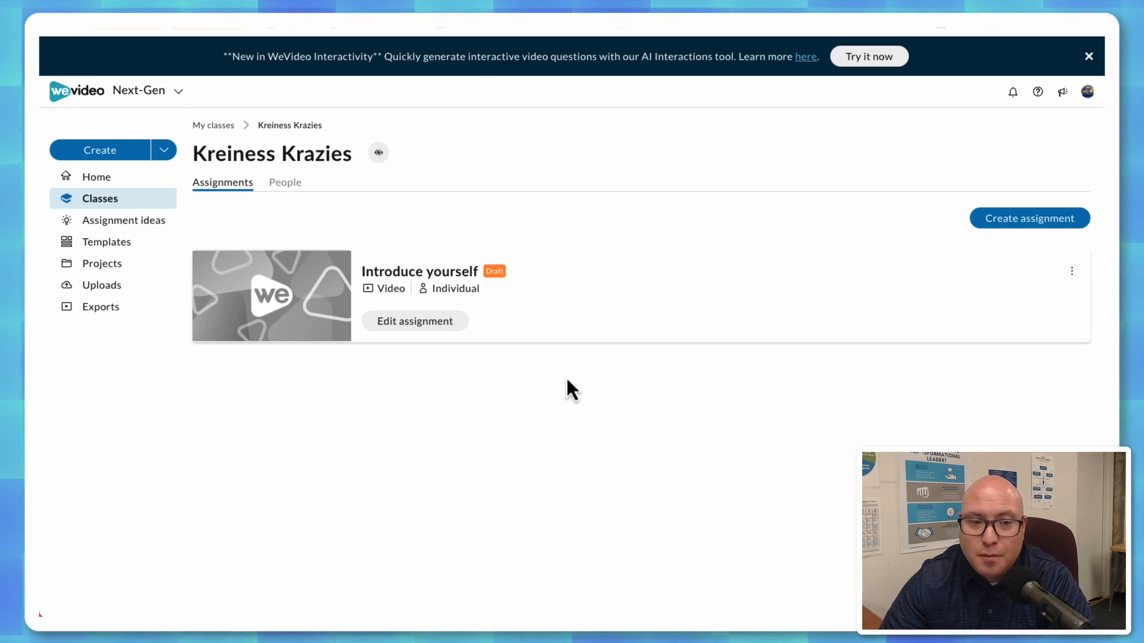
left_click(418, 325)
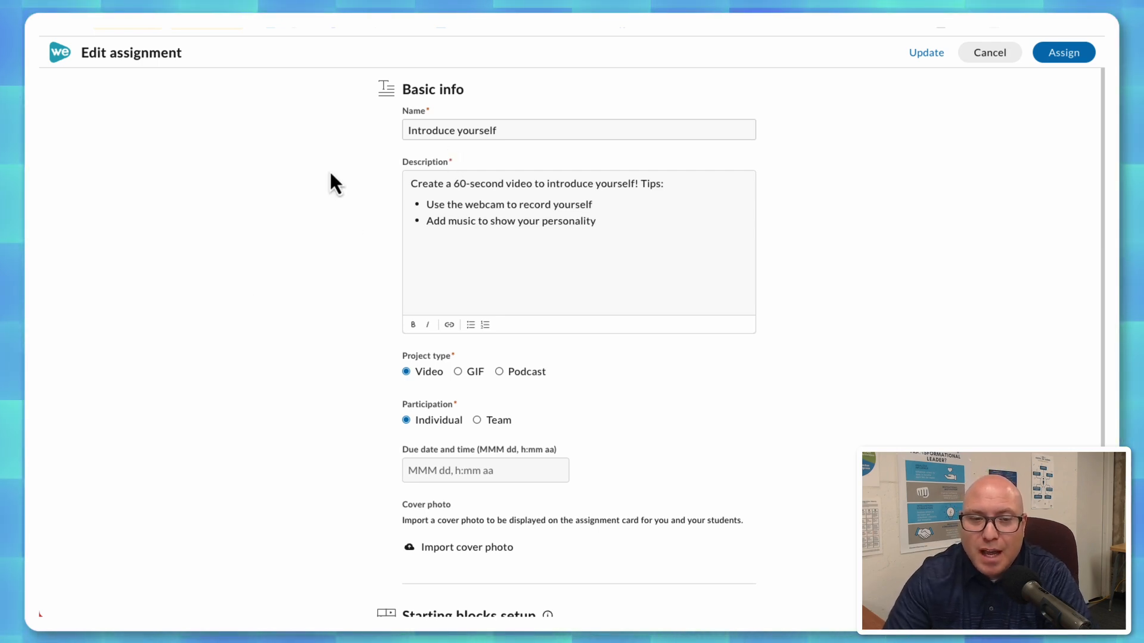
scroll(310, 201, "down", 2)
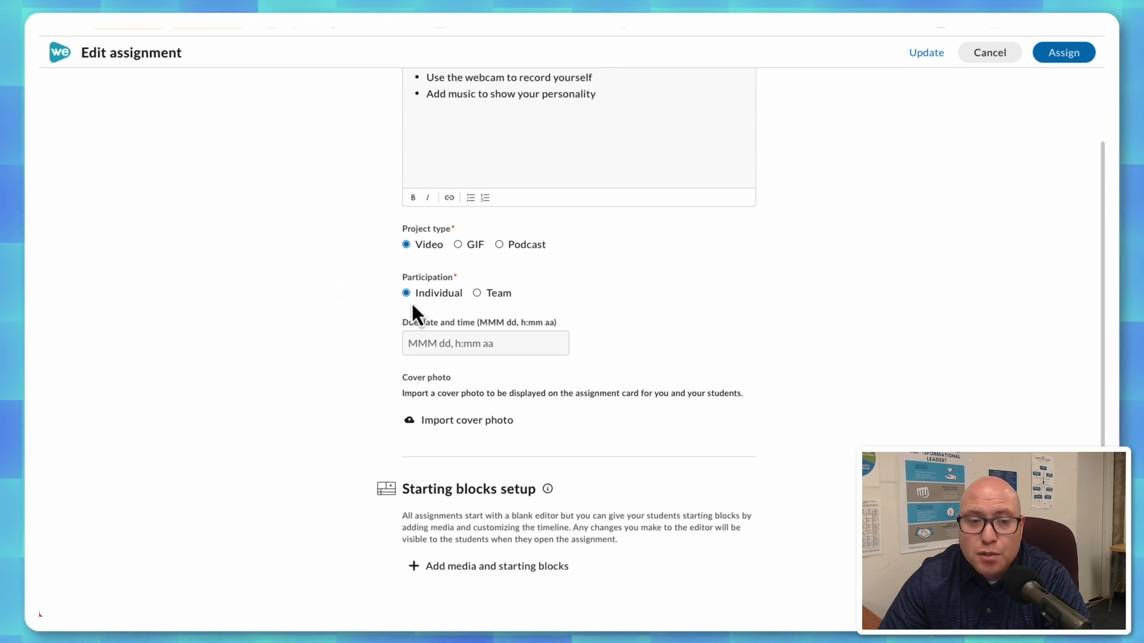
Try Team participation with 3 teams for the assignment, and revert to Individual participation.
left_click(477, 293)
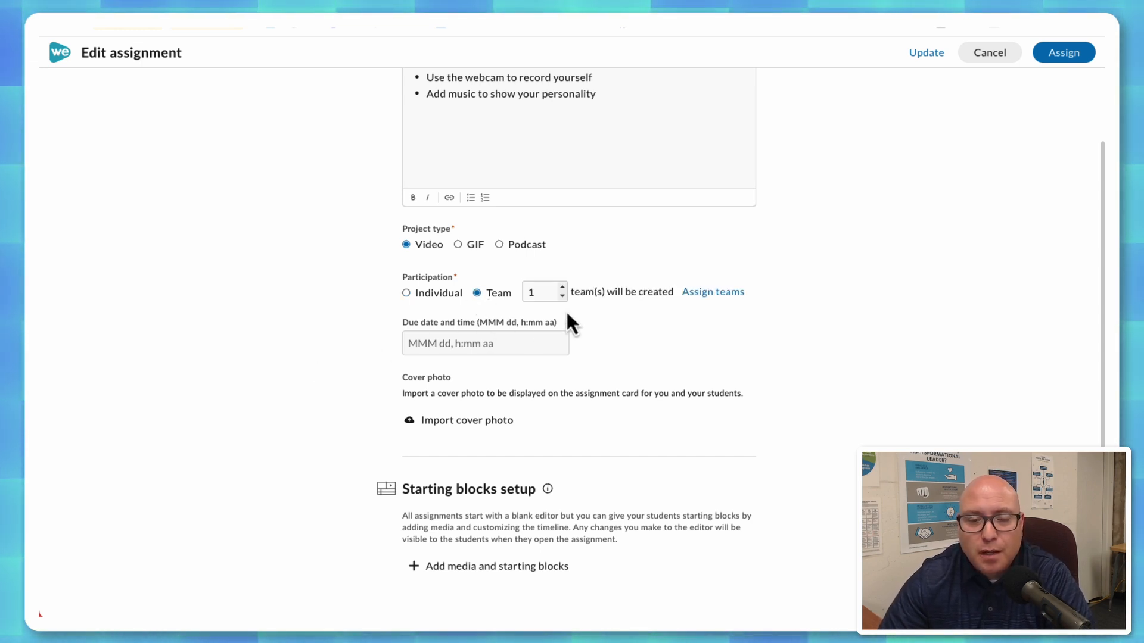
left_click(563, 288)
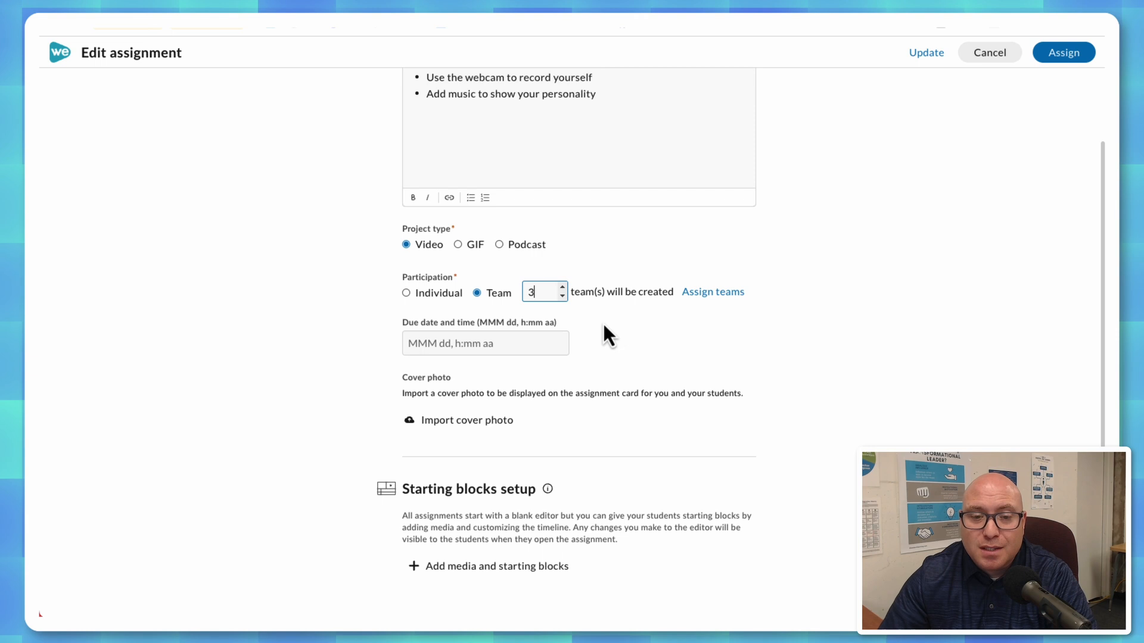
left_click(562, 297)
left_click(561, 296)
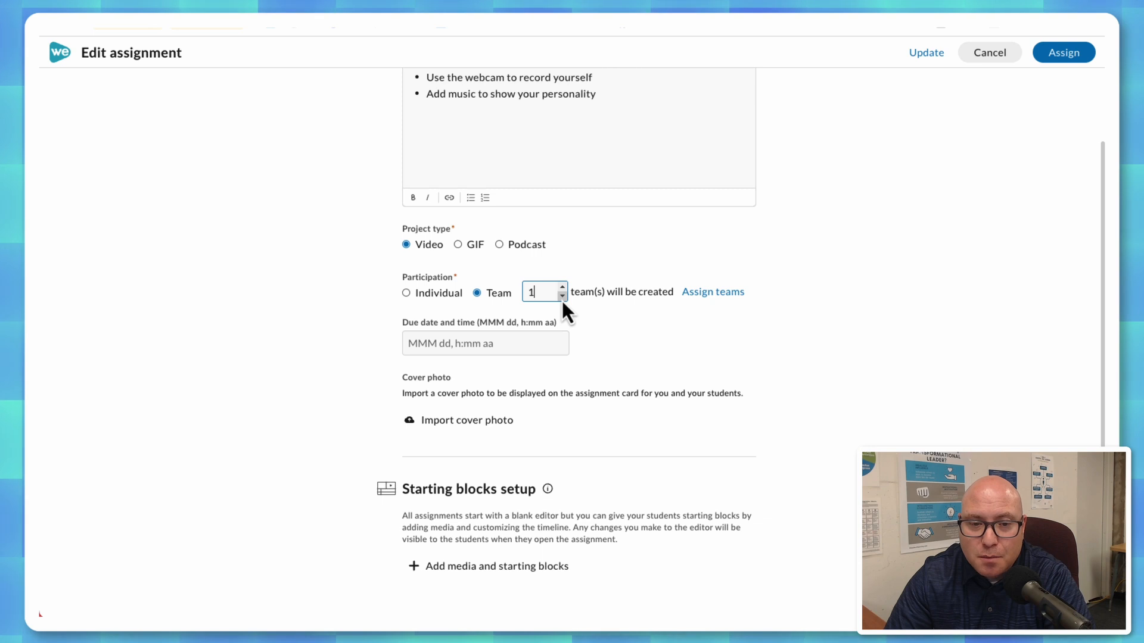
left_click(407, 292)
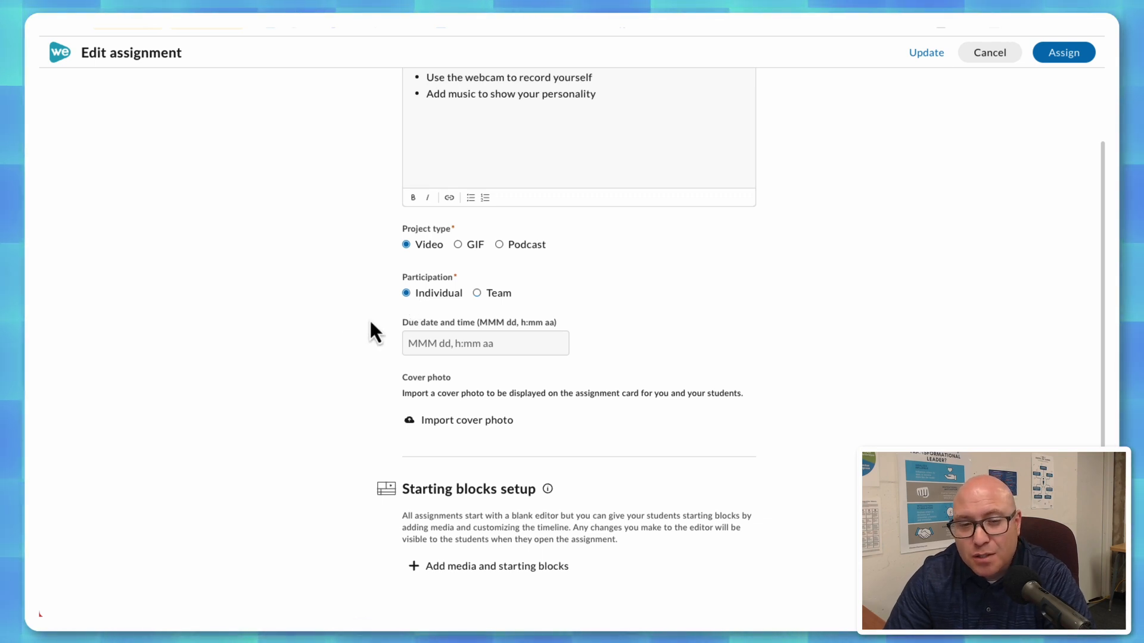
Set the assignment's due date and time to May 31, 12:00 PM.
left_click(441, 346)
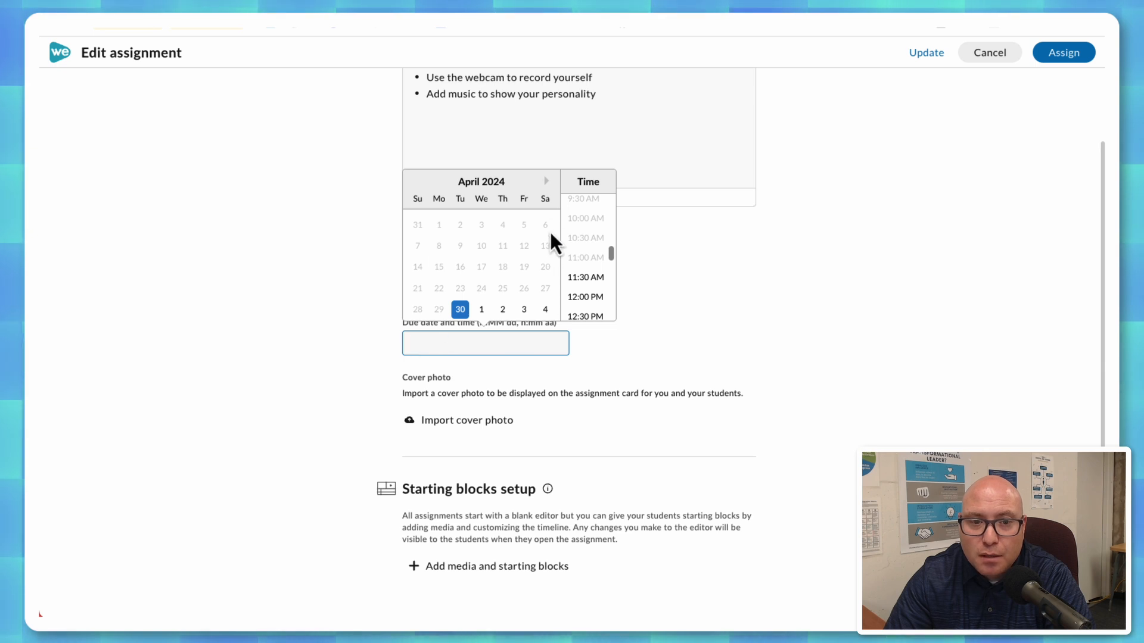
left_click(547, 181)
left_click(524, 311)
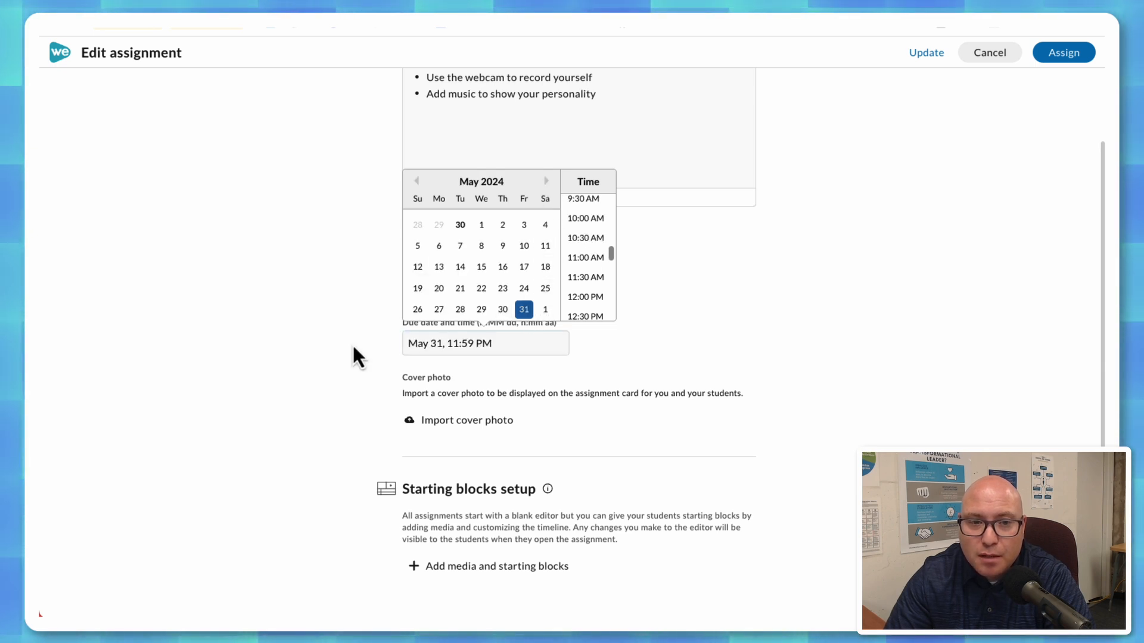
left_click(586, 298)
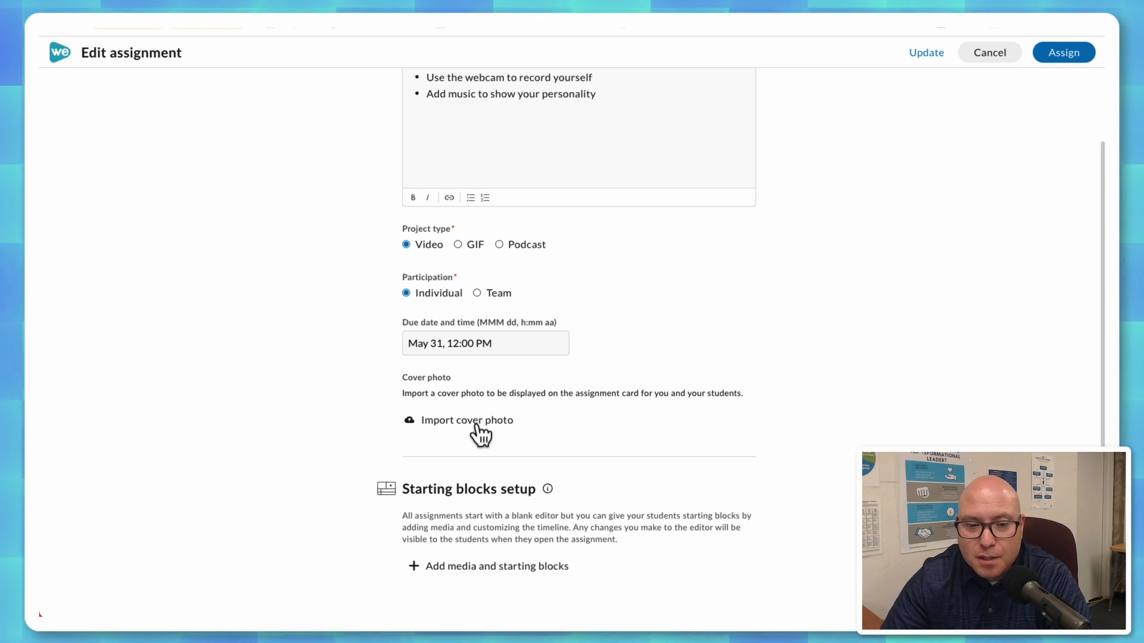
Assign the Introduce yourself assignment to the class without adding starting blocks.
left_click(417, 571)
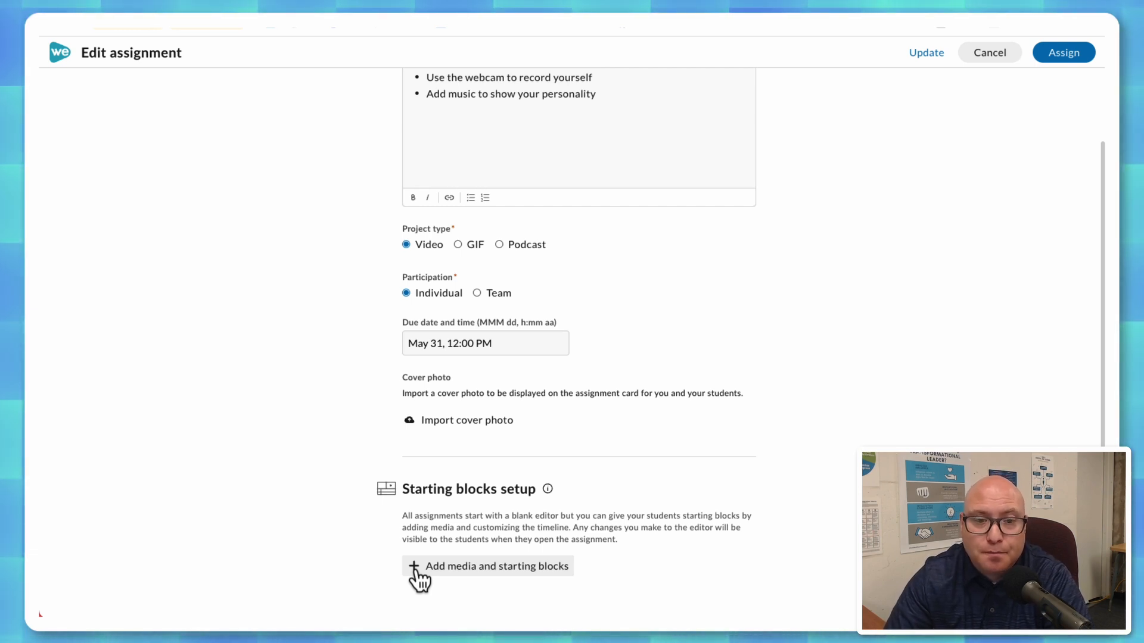
scroll(855, 317, "up", 1)
scroll(855, 318, "up", 2)
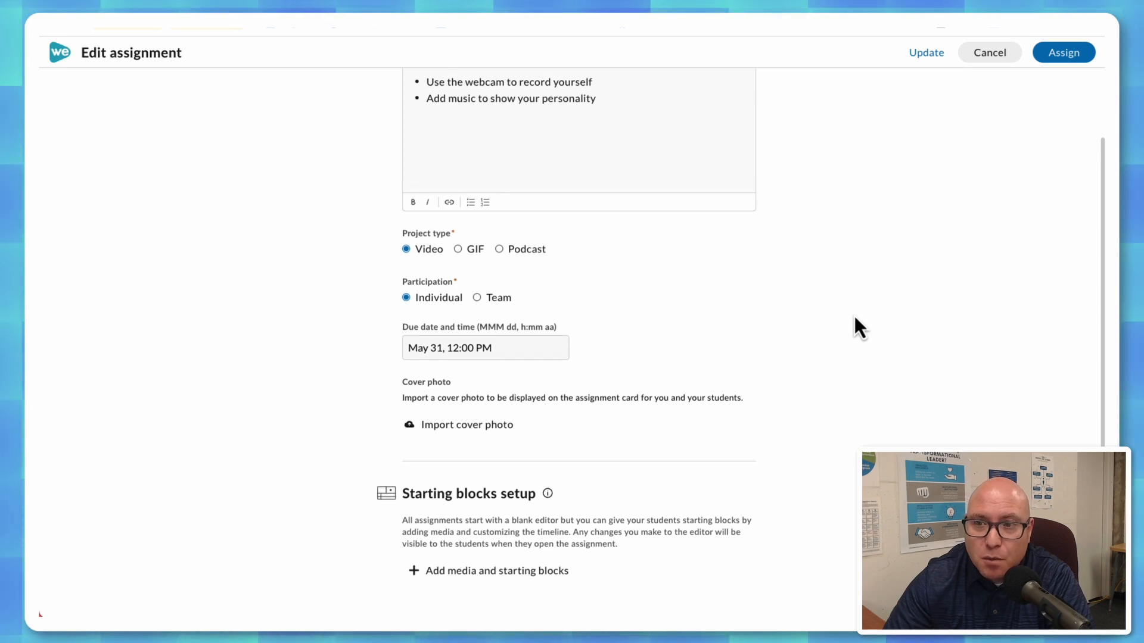
left_click(1080, 59)
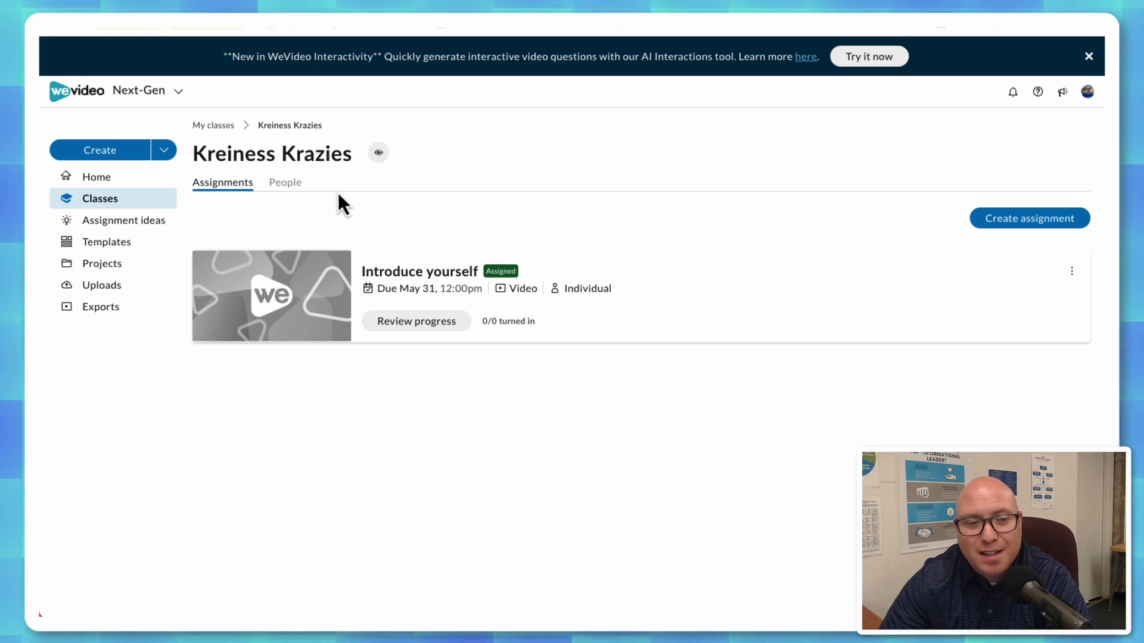
Examine the class's student invitation options, including the QR code, invite link and join code.
left_click(292, 183)
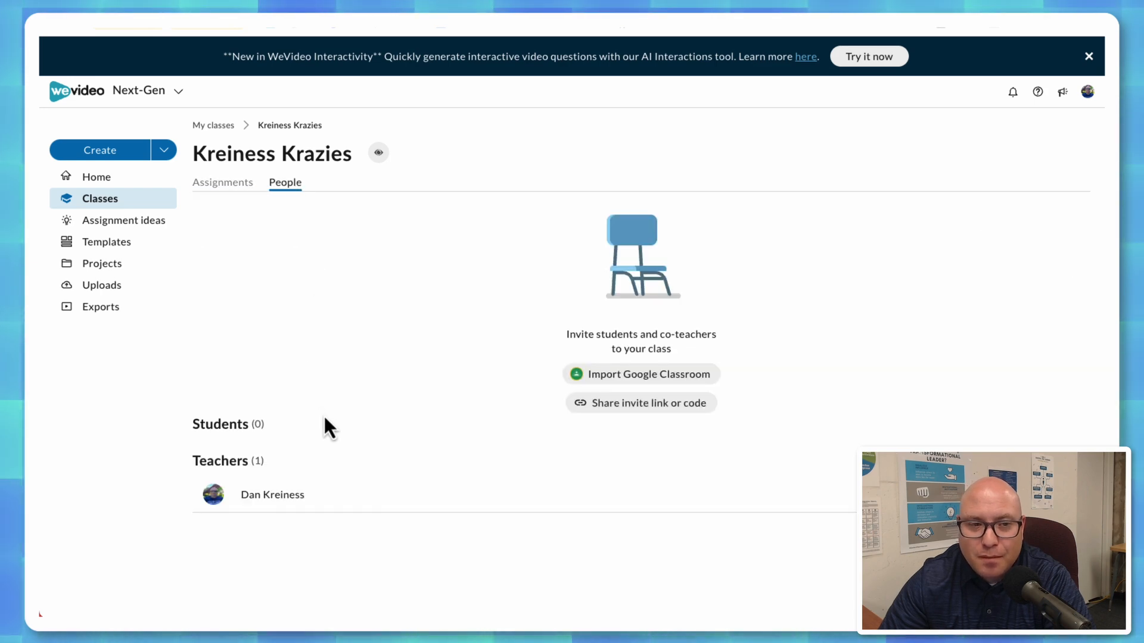
left_click(648, 405)
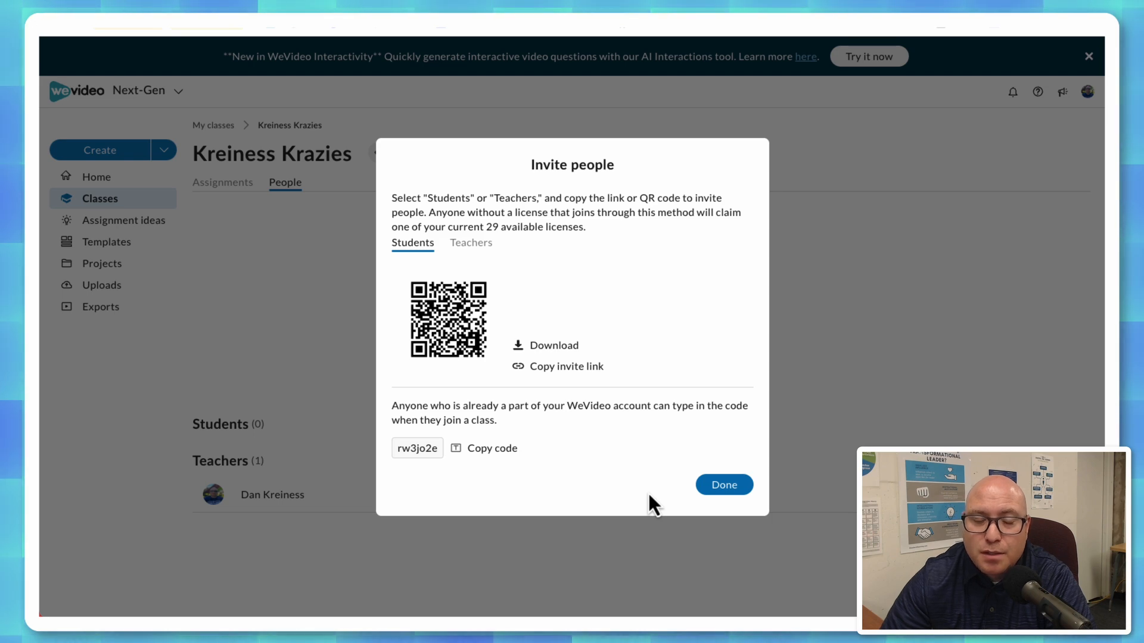
left_click(718, 486)
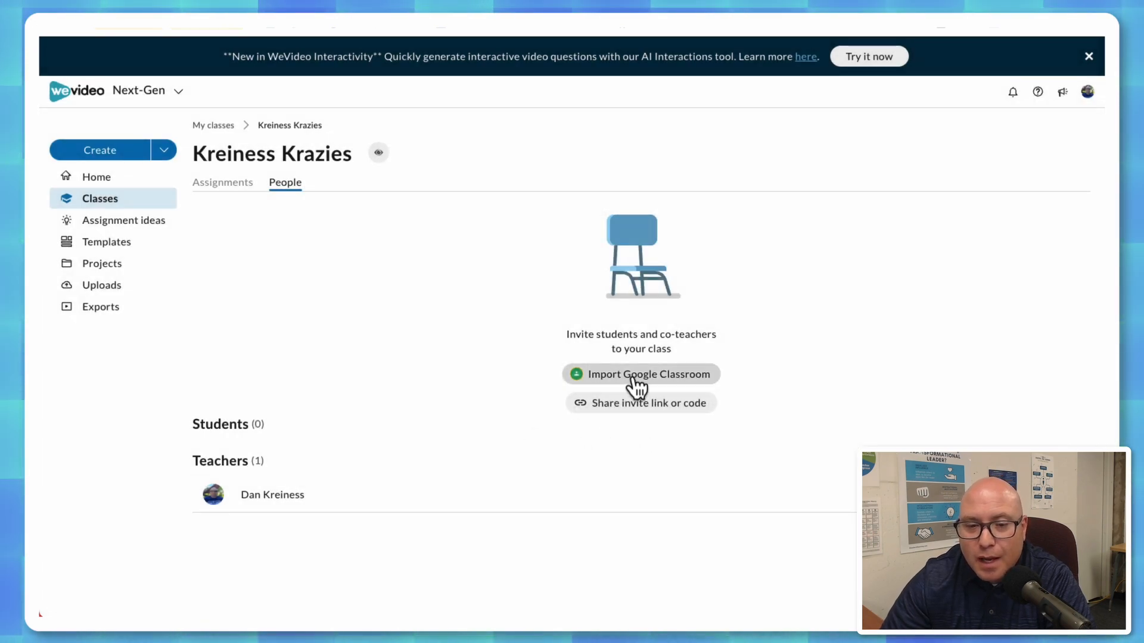
Examine the Google Classroom import and its class selection for adding people to the class.
left_click(633, 379)
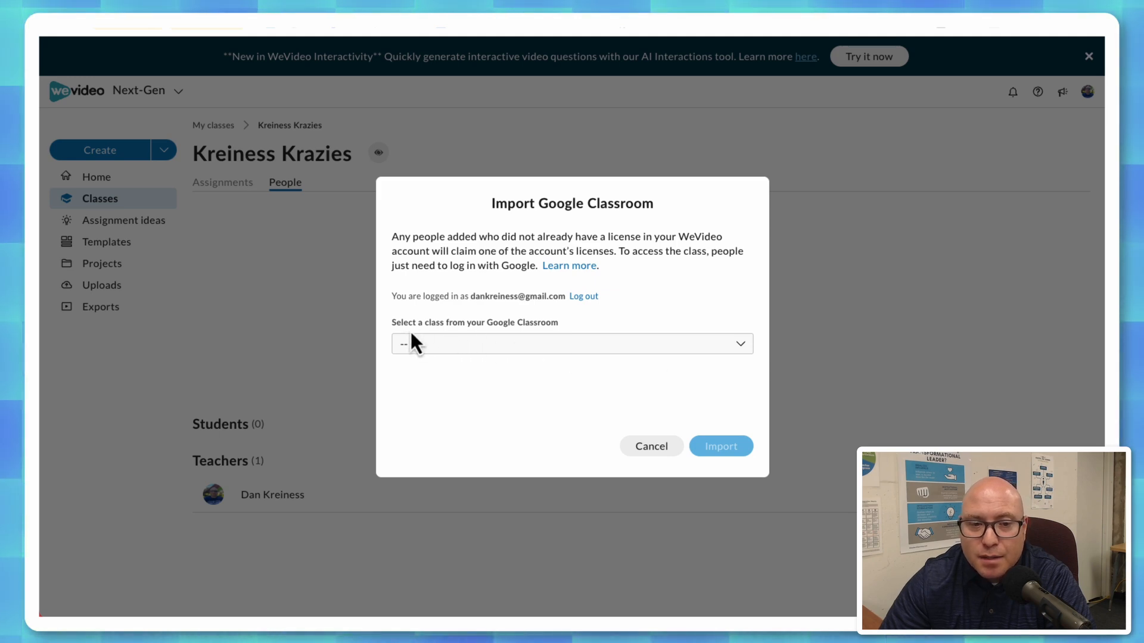
left_click(741, 351)
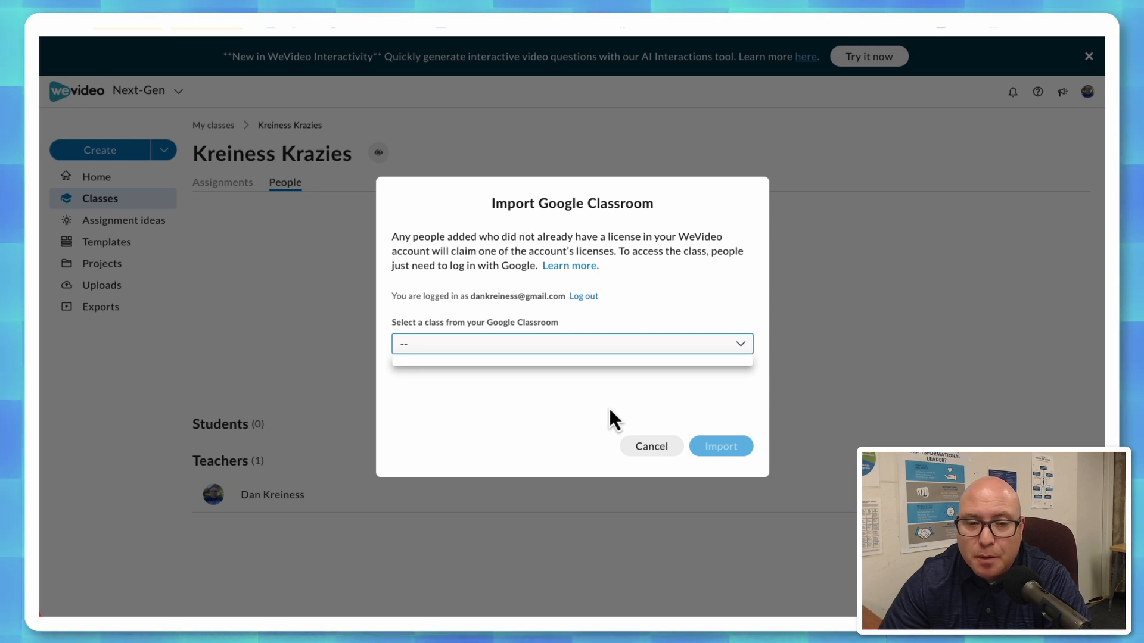
left_click(591, 411)
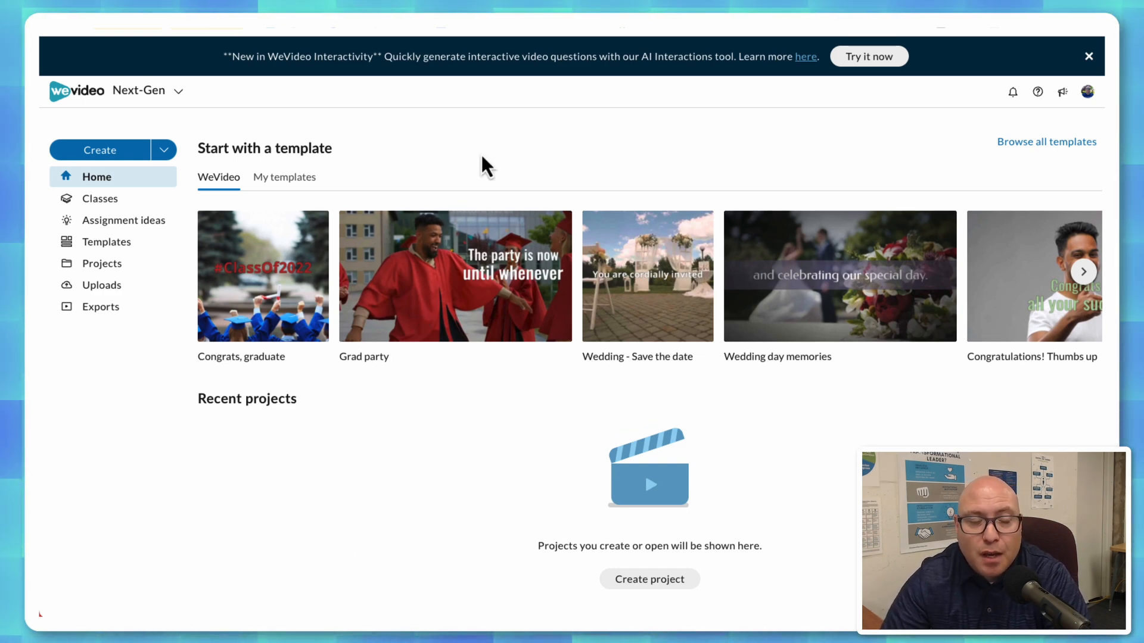
Filter the assignment ideas to grade level 6-8 and the Language Arts subject.
left_click(121, 222)
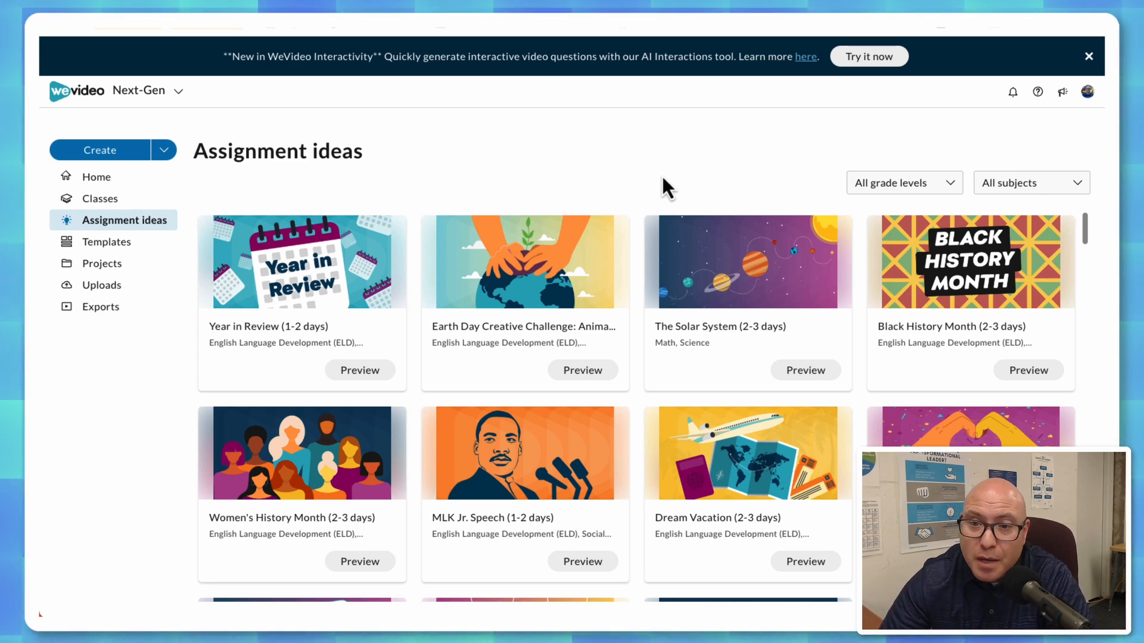
left_click(907, 191)
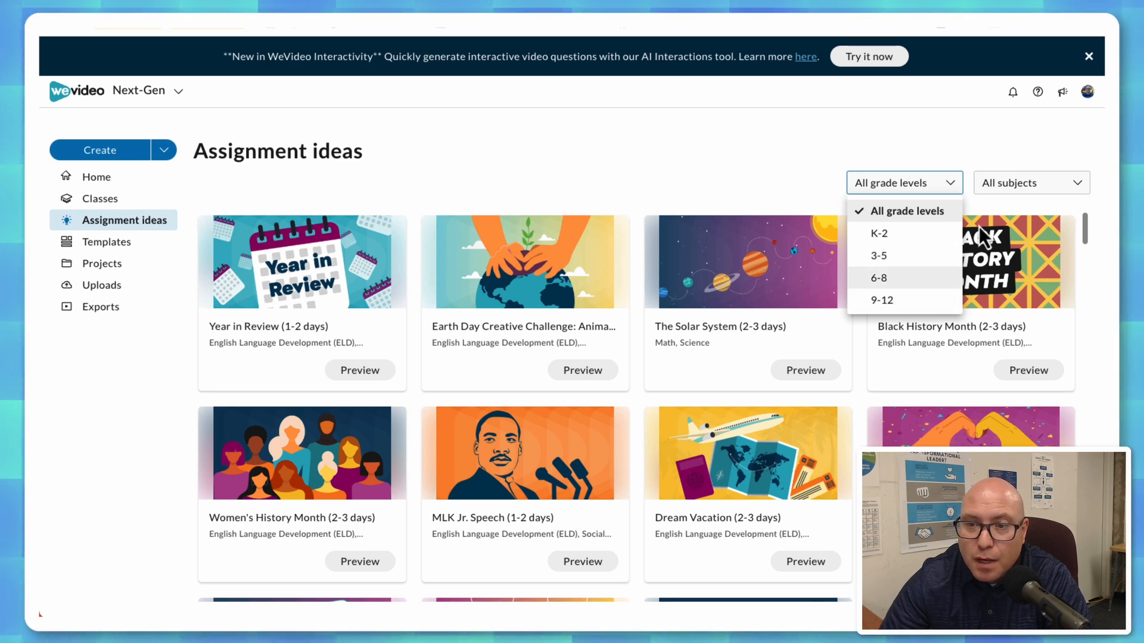
left_click(1025, 190)
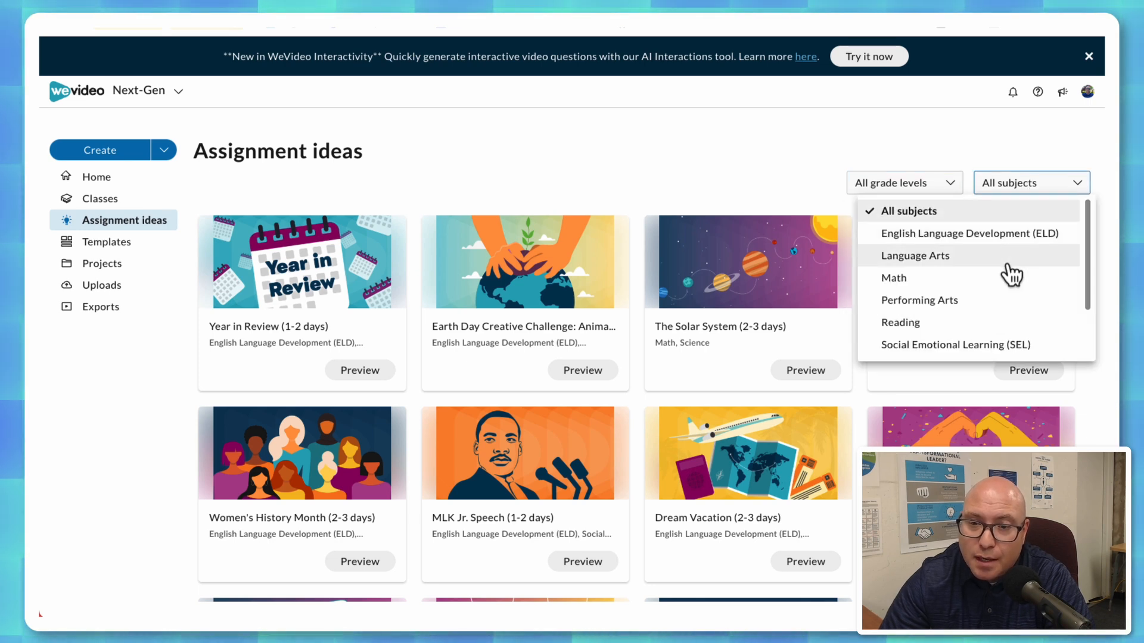
left_click(723, 165)
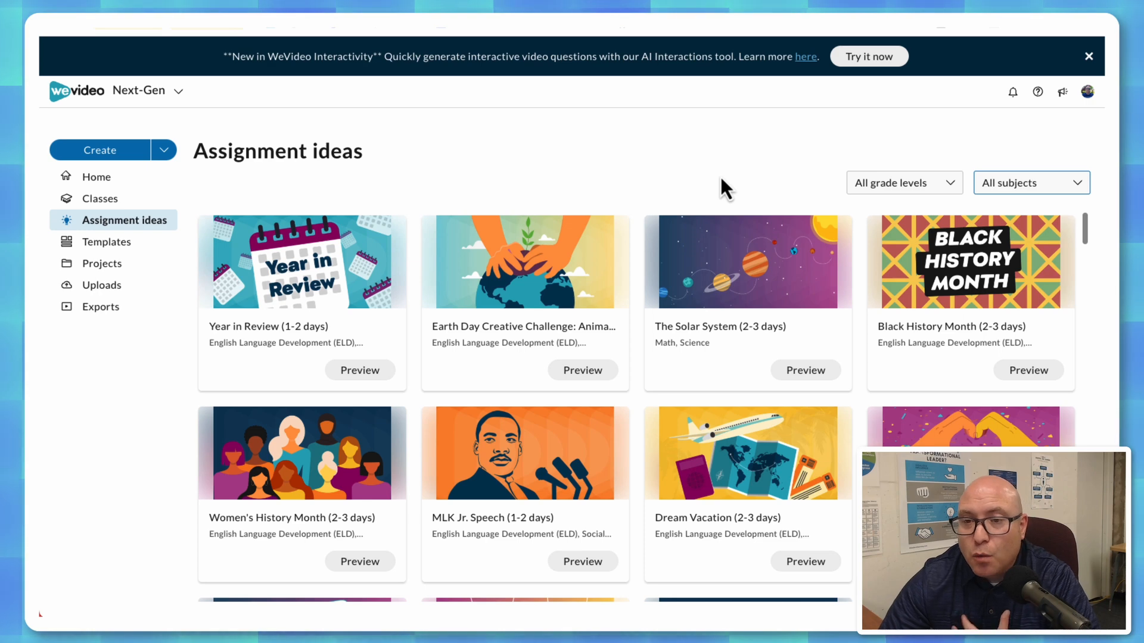
left_click(873, 192)
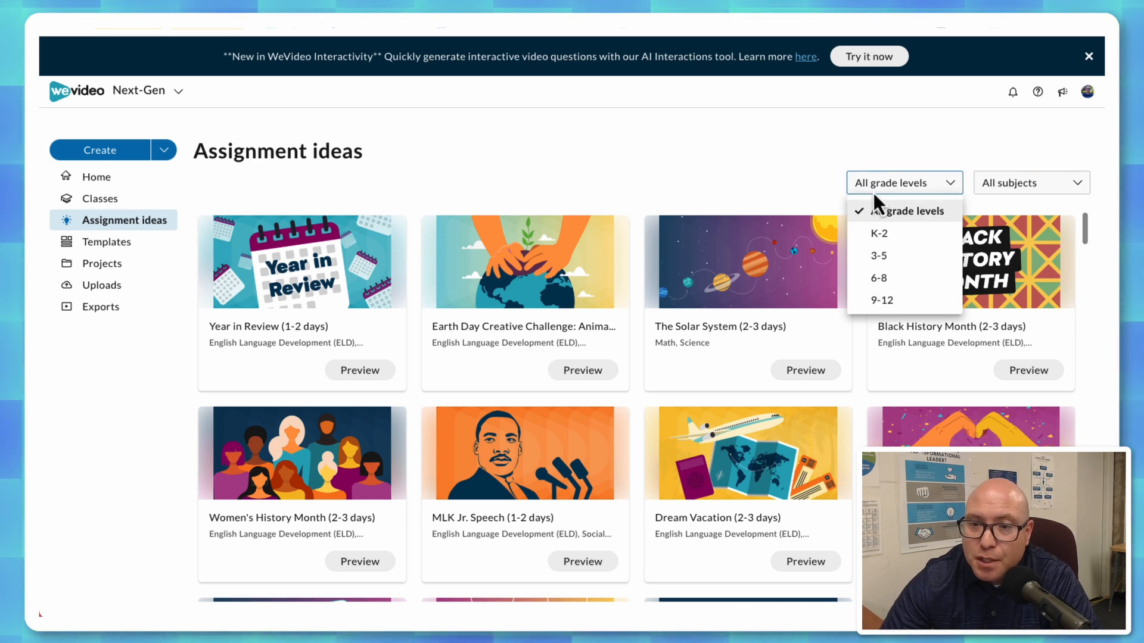
left_click(895, 282)
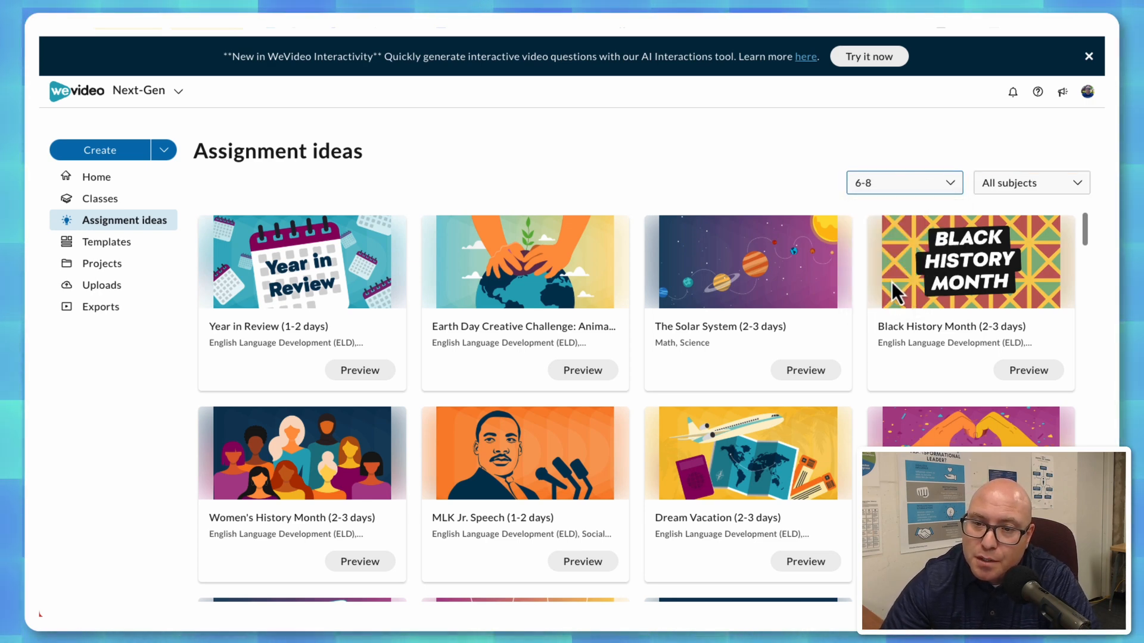
left_click(1015, 196)
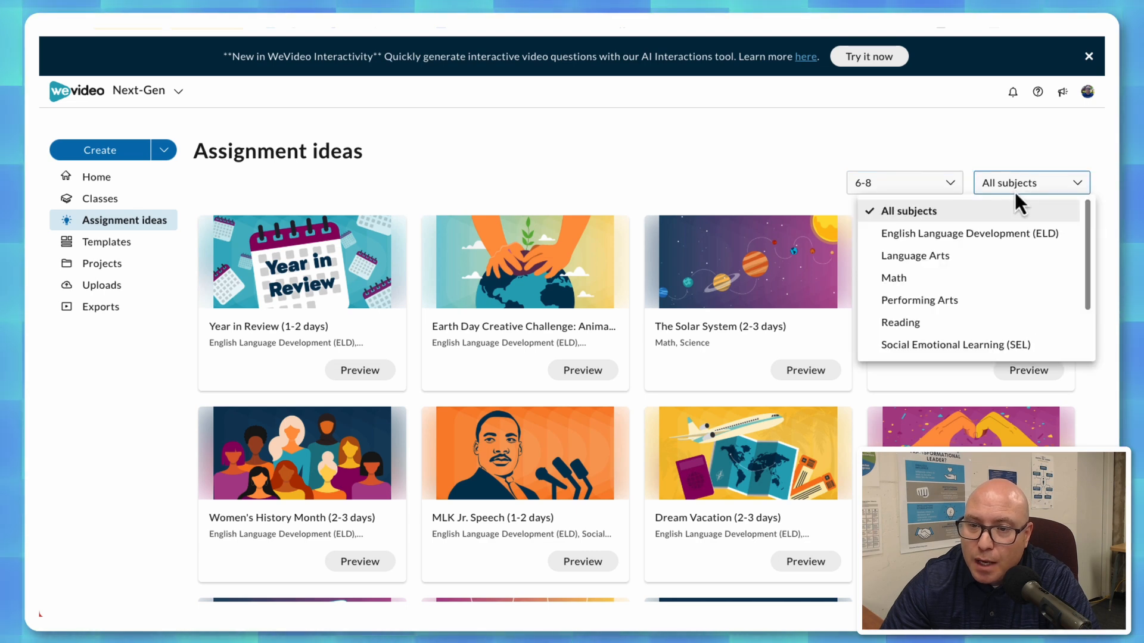
left_click(943, 269)
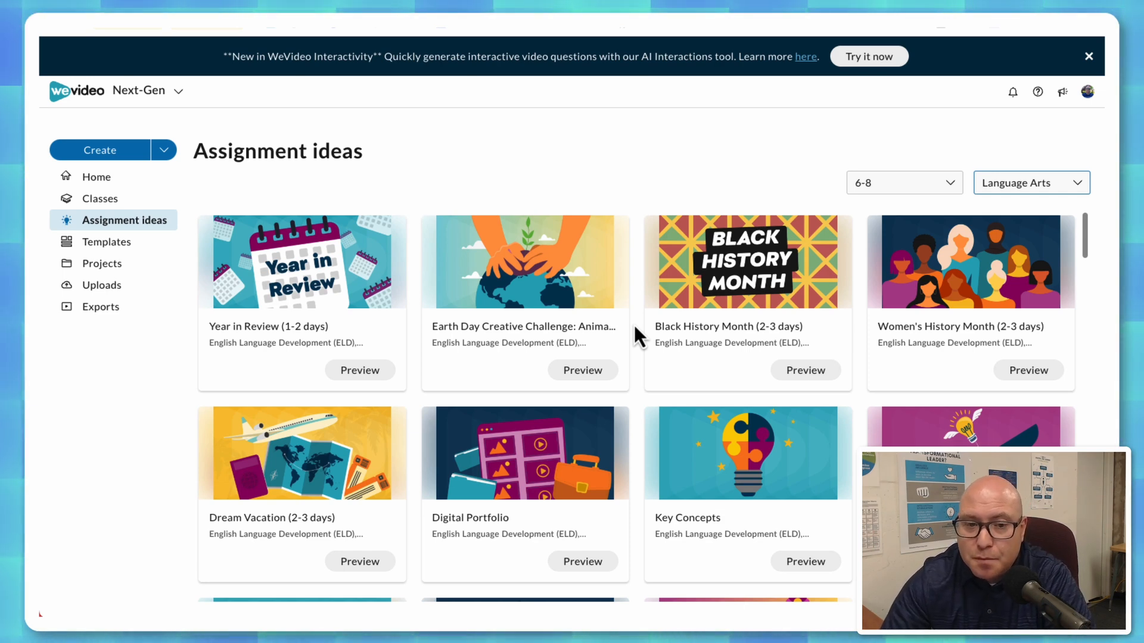
Browse the filtered Language Arts assignment ideas for grades 6-8, down to the Bring Your Book To Life idea.
scroll(634, 330, "down", 1)
scroll(634, 322, "down", 3)
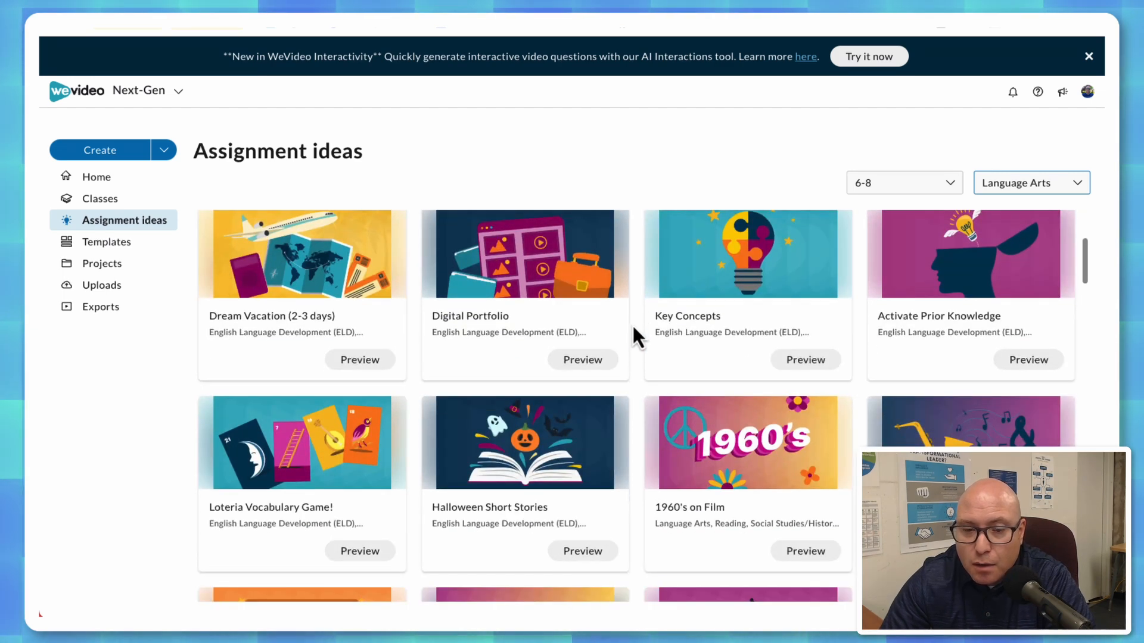
scroll(634, 323, "down", 1)
scroll(634, 324, "down", 2)
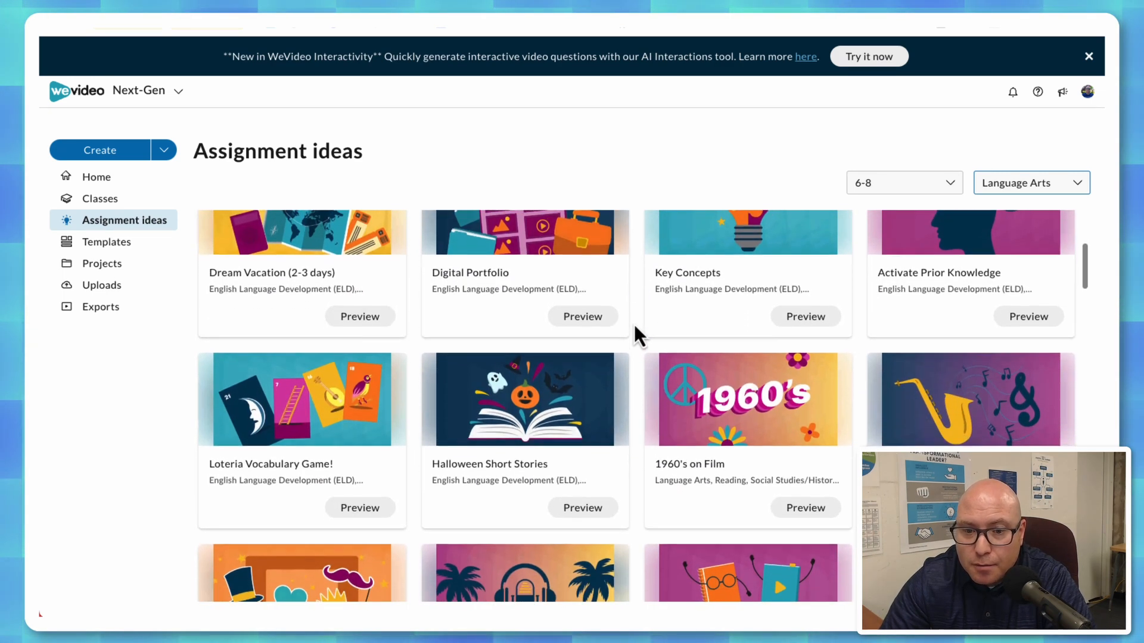
scroll(634, 323, "down", 2)
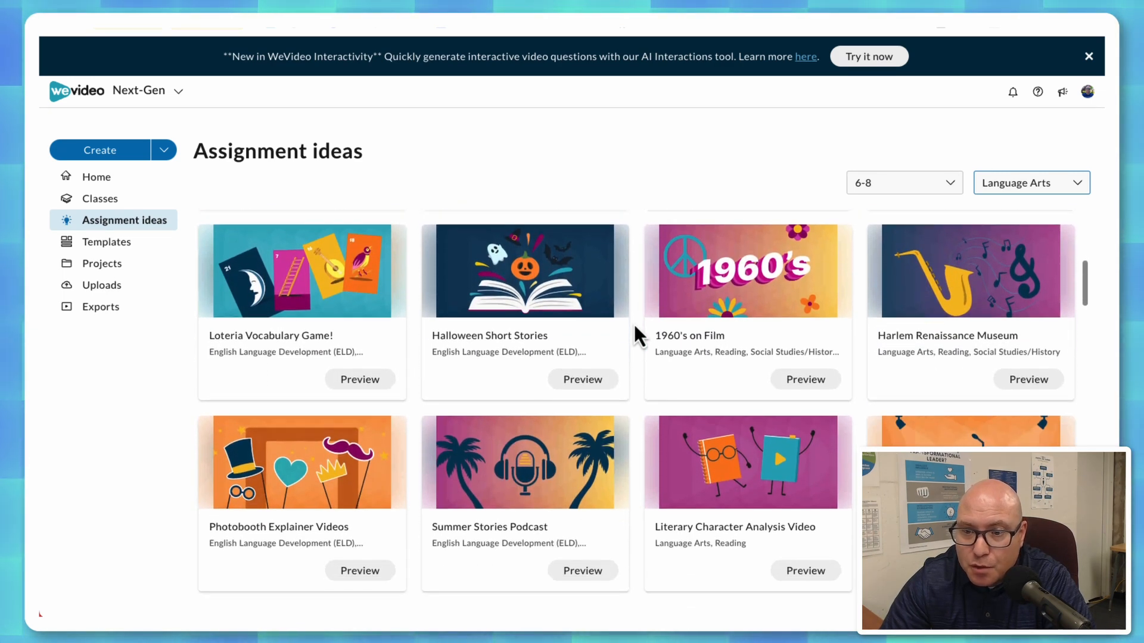
scroll(634, 323, "down", 1)
scroll(633, 323, "down", 2)
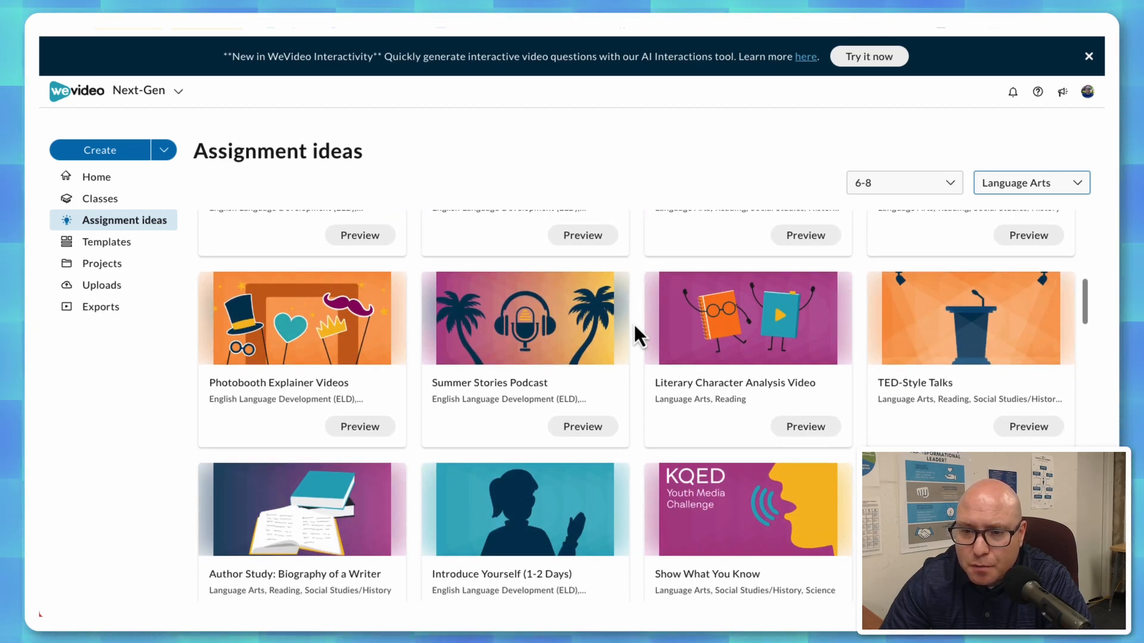
scroll(634, 323, "down", 1)
scroll(634, 322, "down", 4)
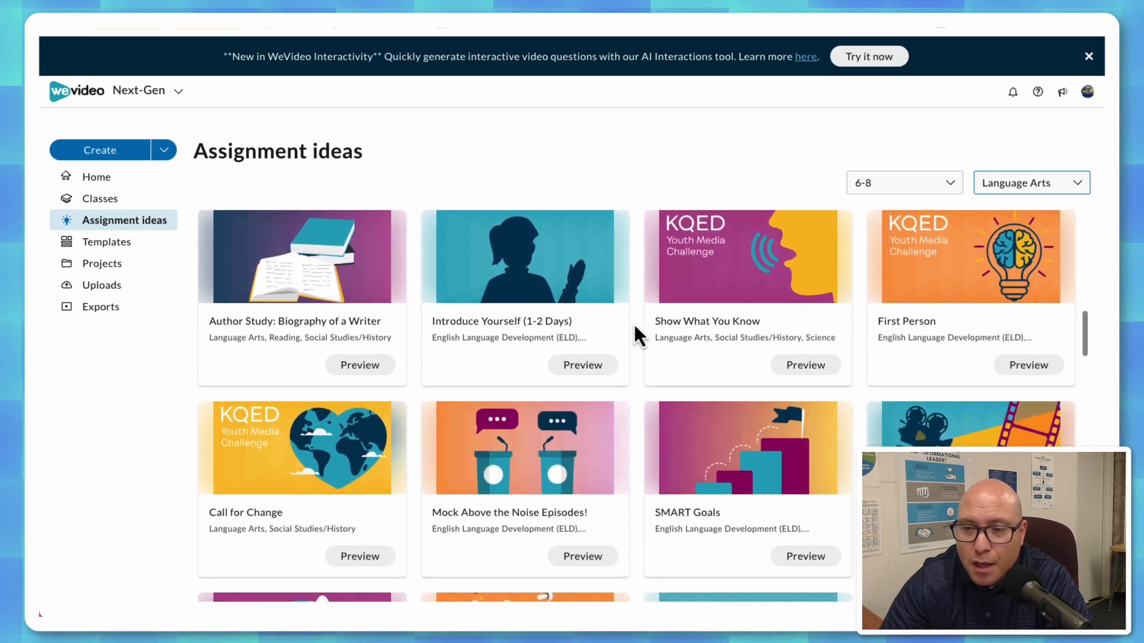
scroll(634, 323, "down", 1)
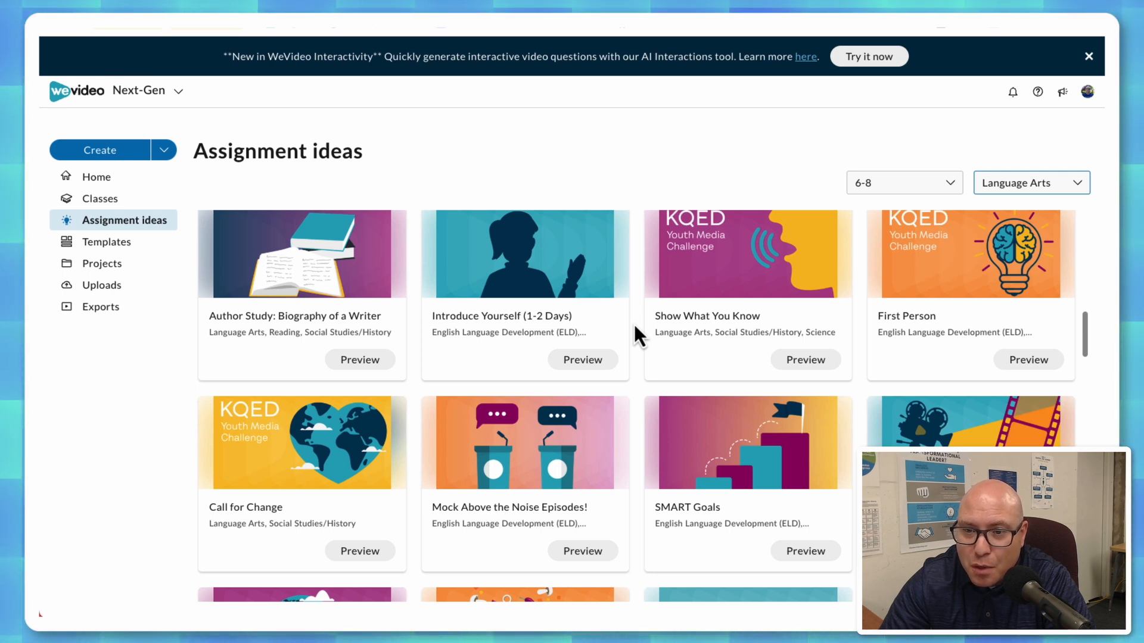
scroll(634, 323, "down", 2)
scroll(634, 323, "up", 3)
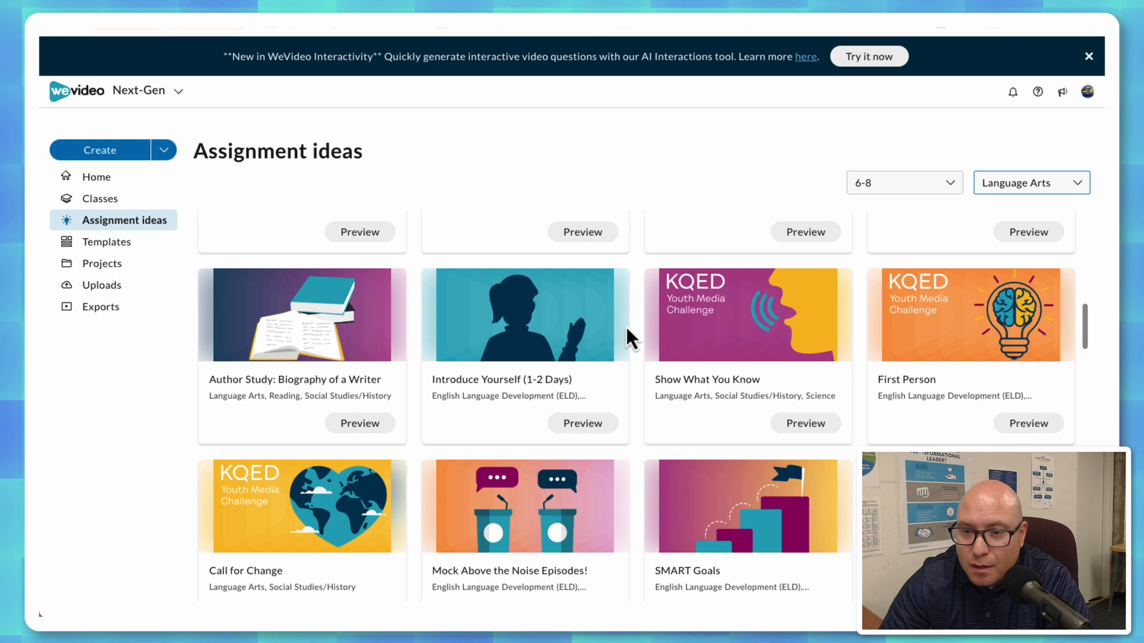
scroll(630, 335, "down", 3)
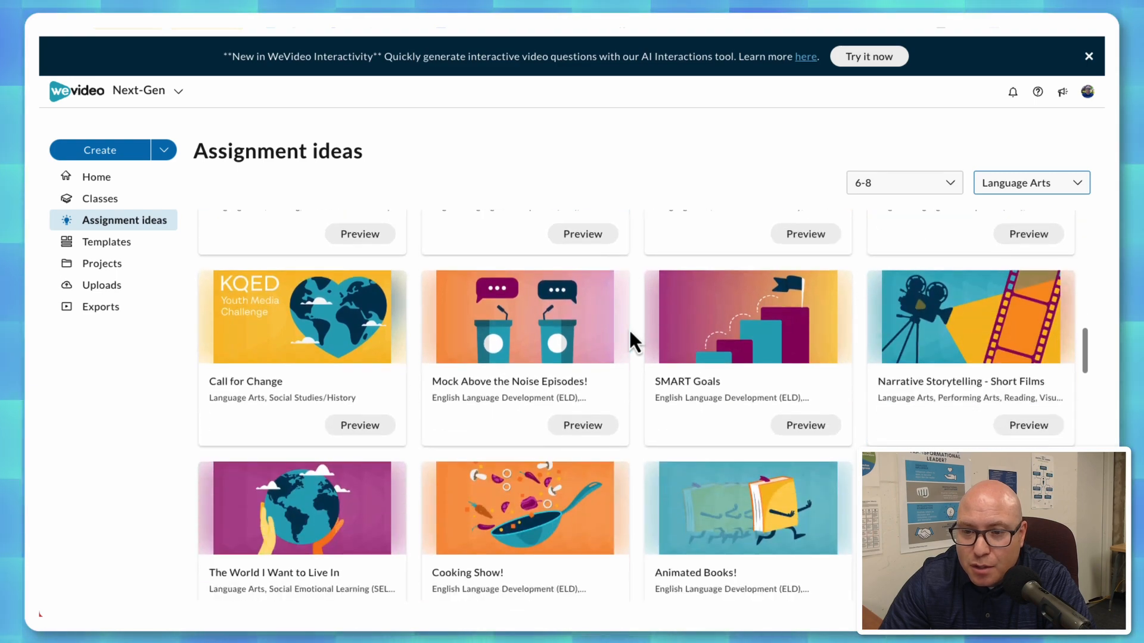
scroll(628, 328, "down", 1)
scroll(628, 328, "up", 1)
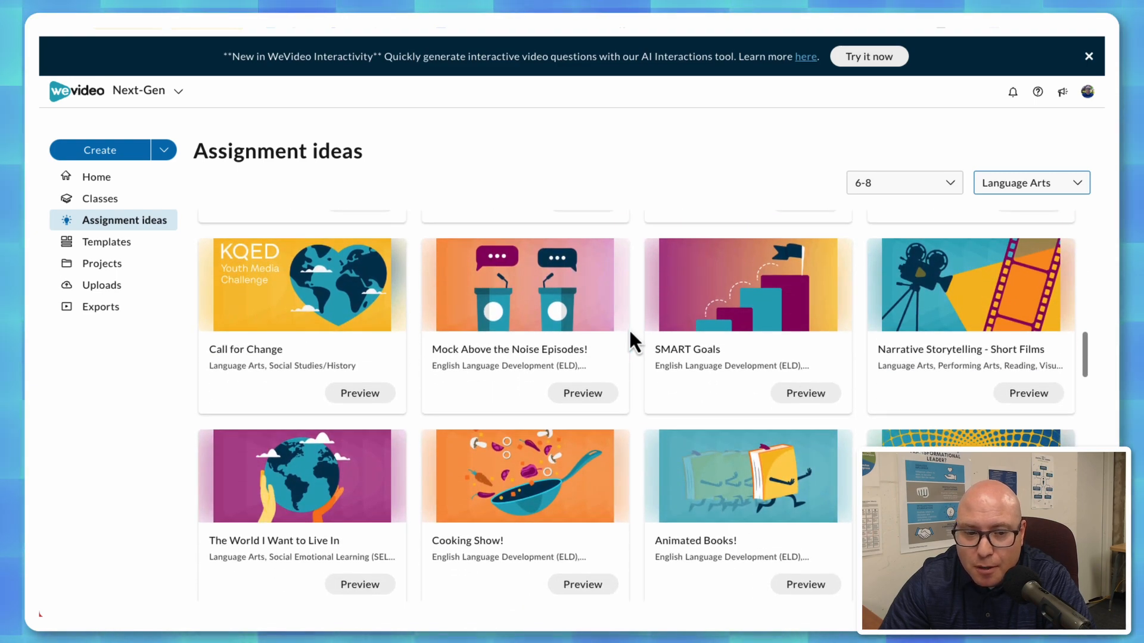
scroll(628, 328, "down", 5)
scroll(630, 337, "down", 6)
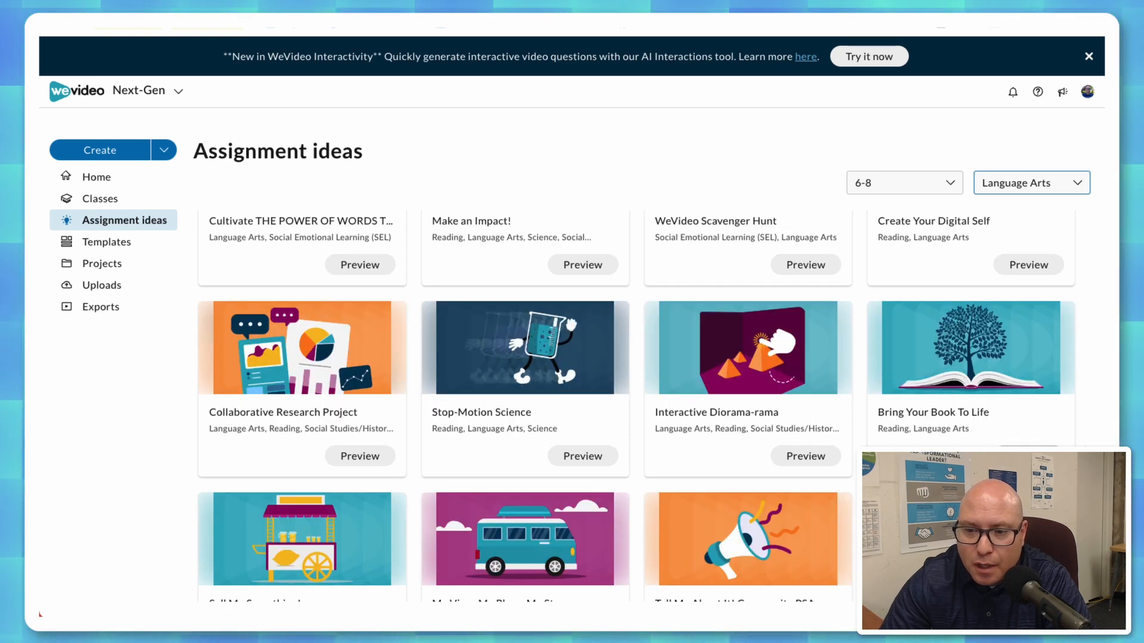
Preview the Bring Your Book To Life assignment and examine its description, project type, ISTE student standards and teacher tips.
left_click(1028, 455)
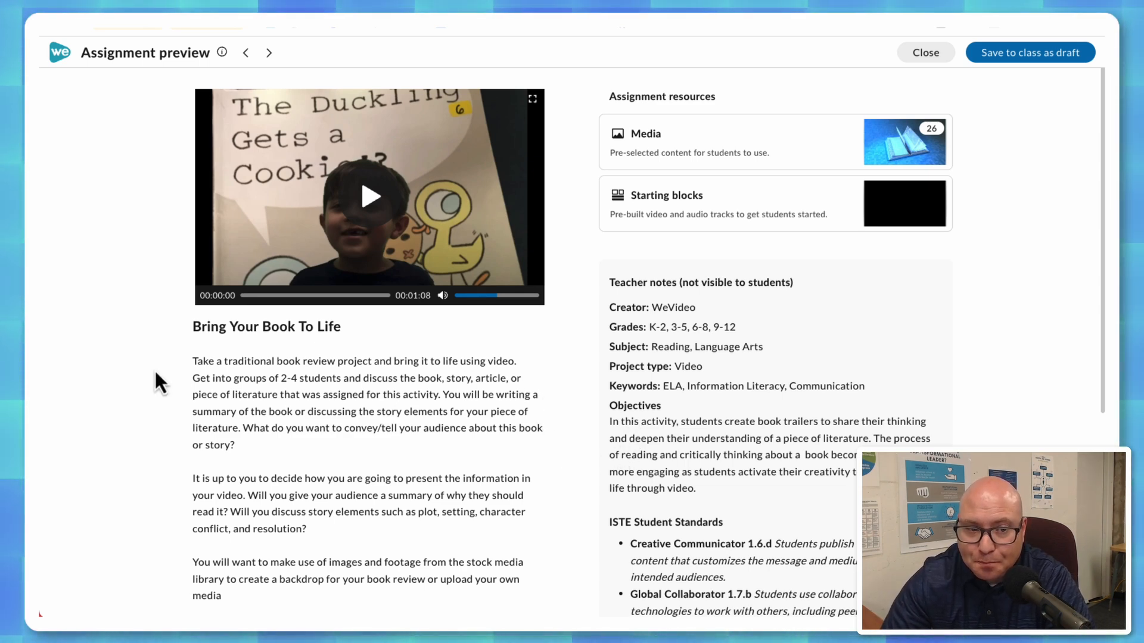
scroll(143, 368, "down", 1)
scroll(143, 367, "down", 2)
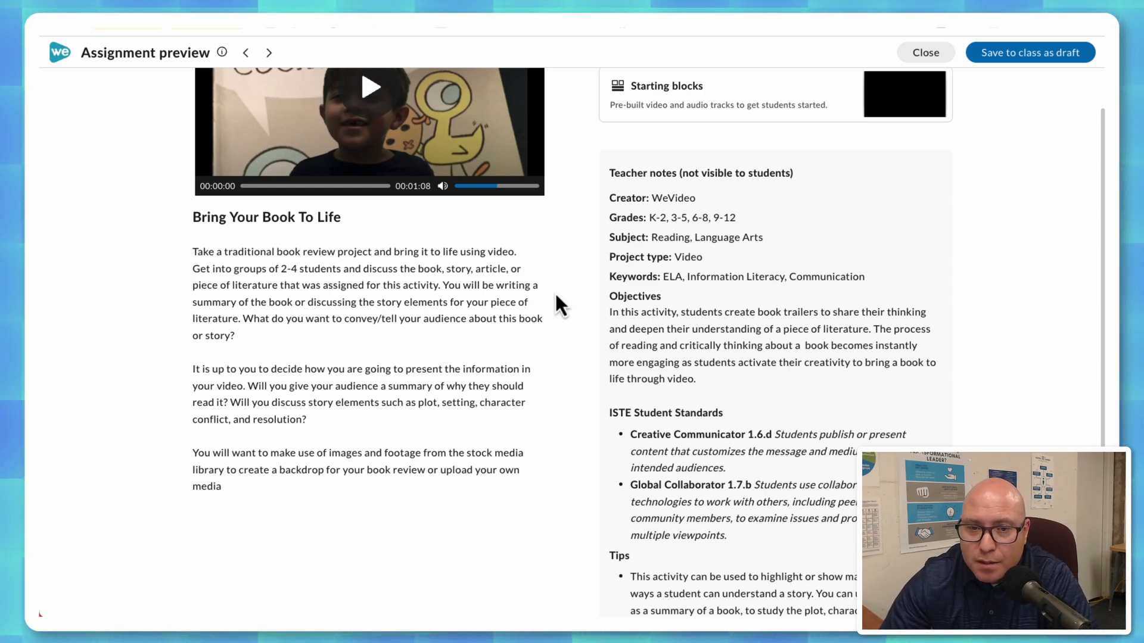
left_click_drag(608, 259, 703, 258)
key("super+m")
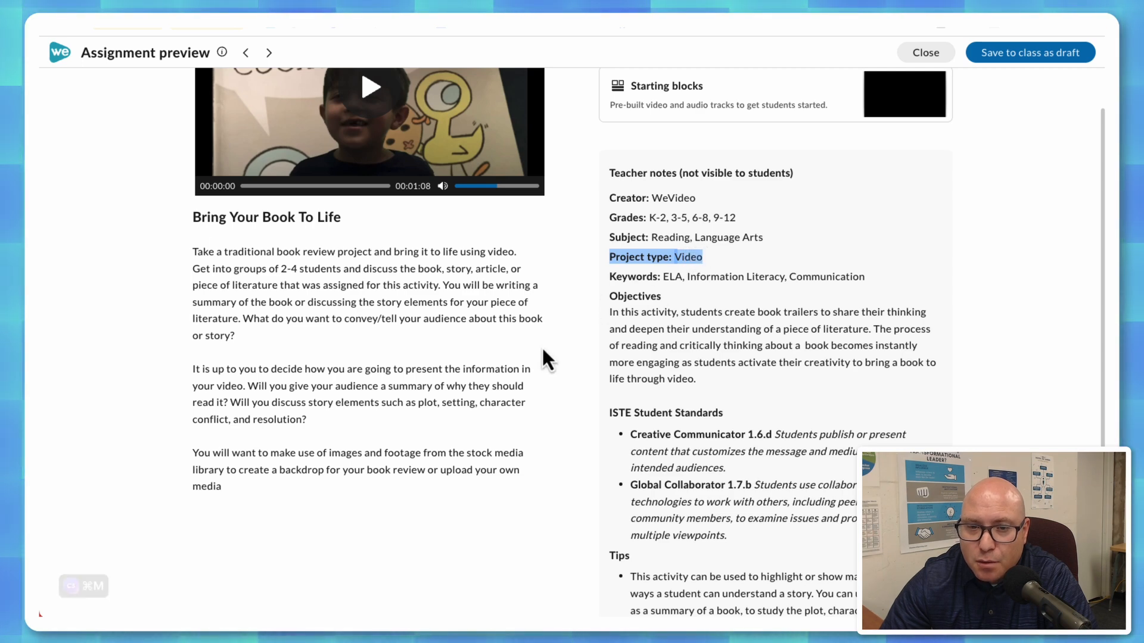
scroll(552, 345, "down", 2)
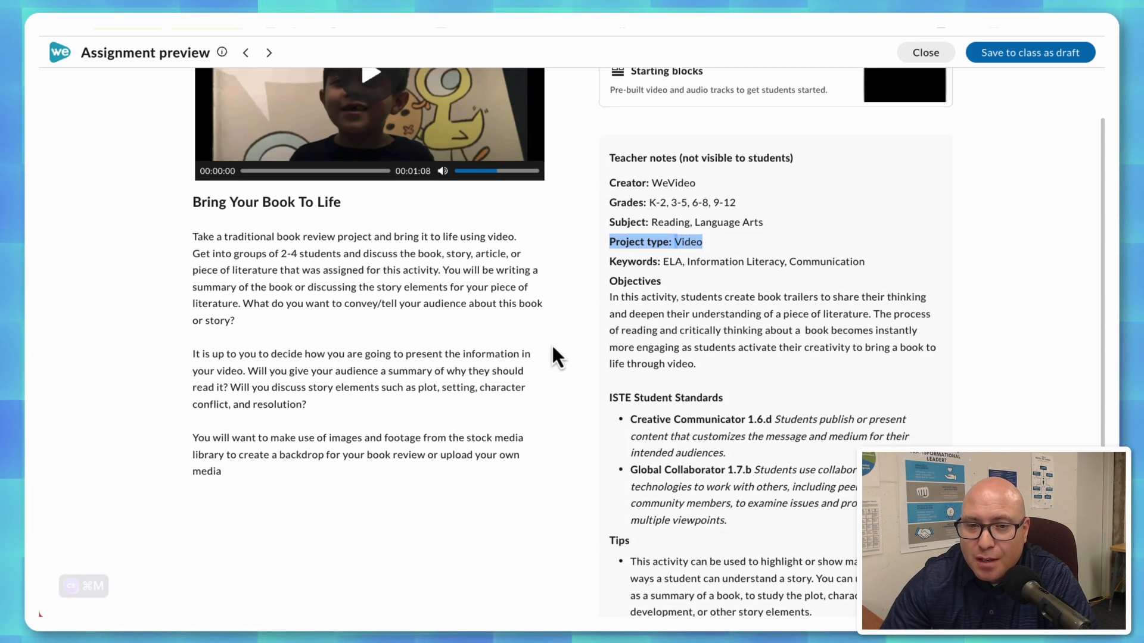
scroll(566, 324, "down", 2)
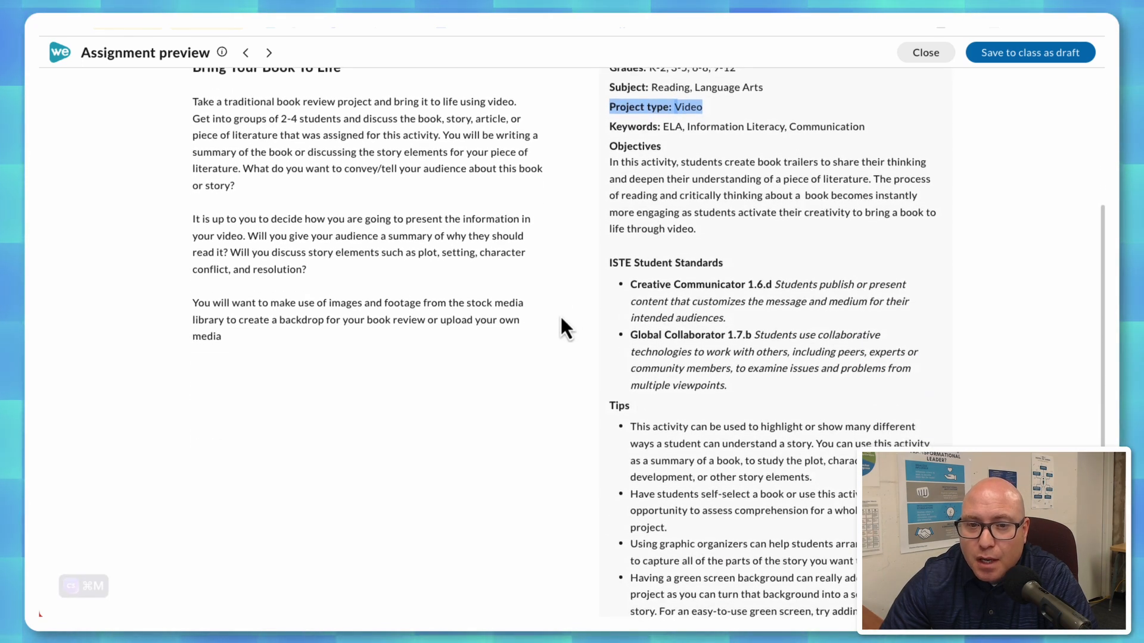
scroll(563, 328, "down", 3)
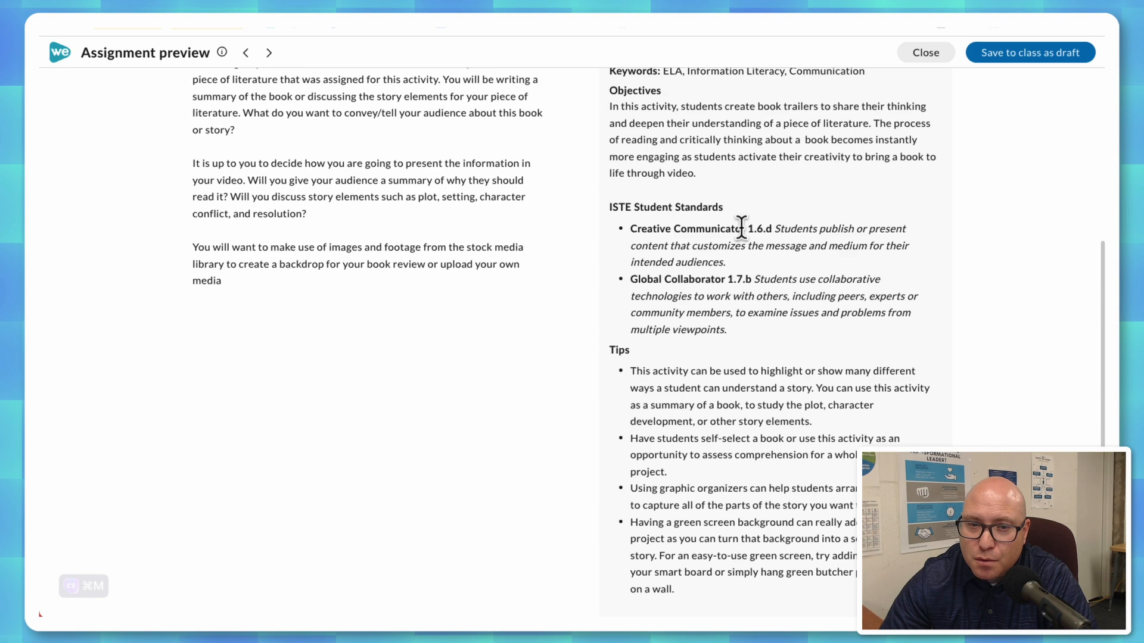
left_click_drag(630, 230, 768, 228)
left_click_drag(630, 280, 752, 280)
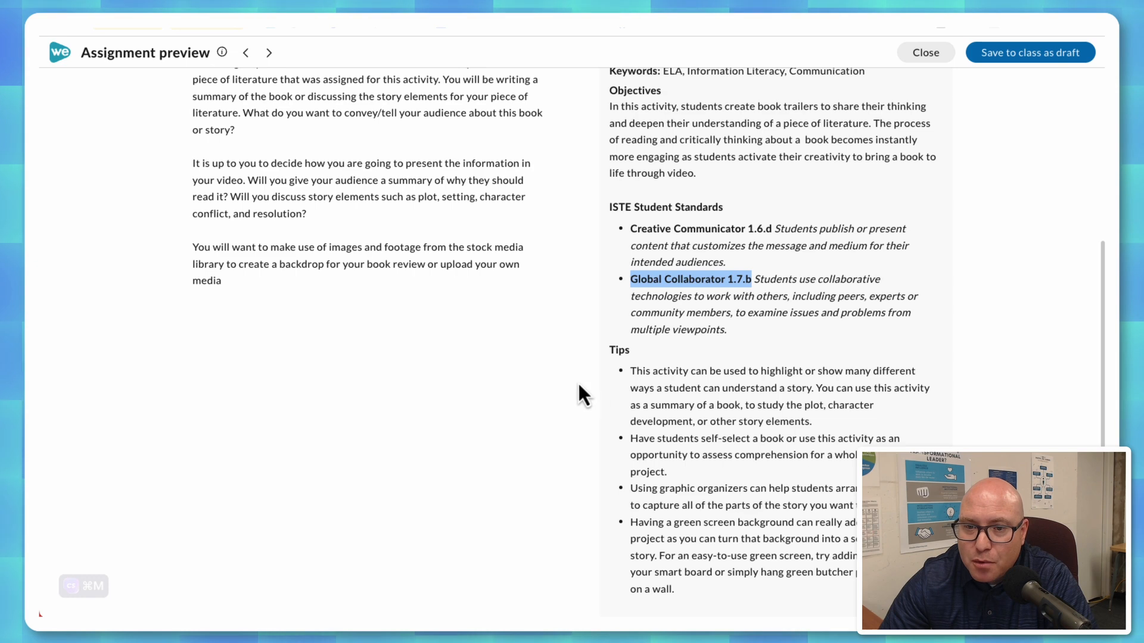
scroll(577, 384, "up", 5)
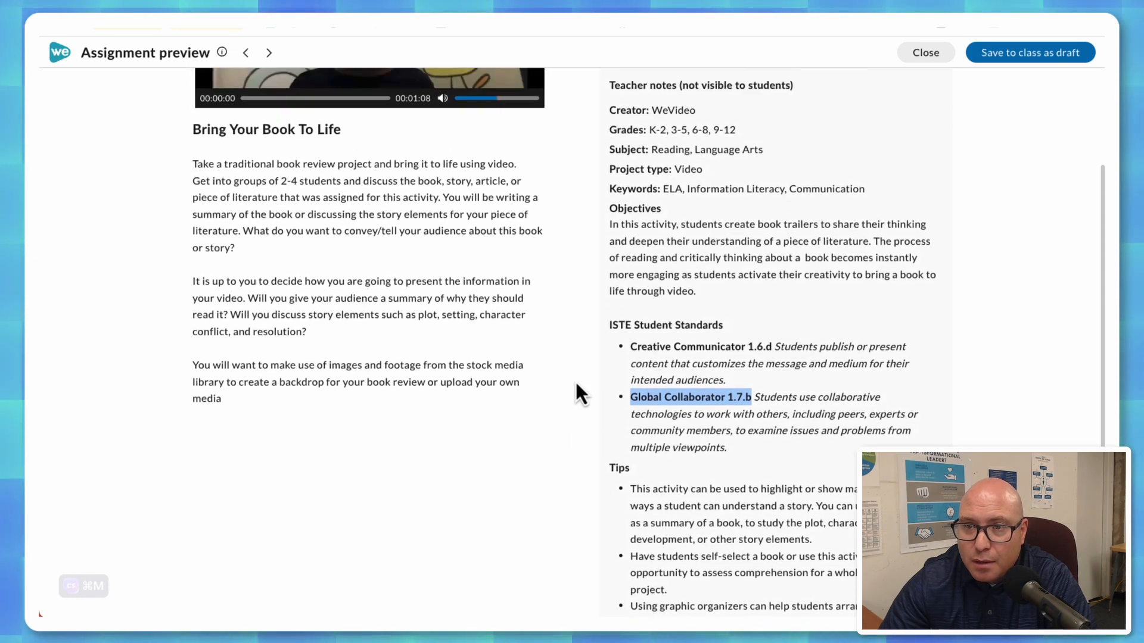
left_click(606, 326)
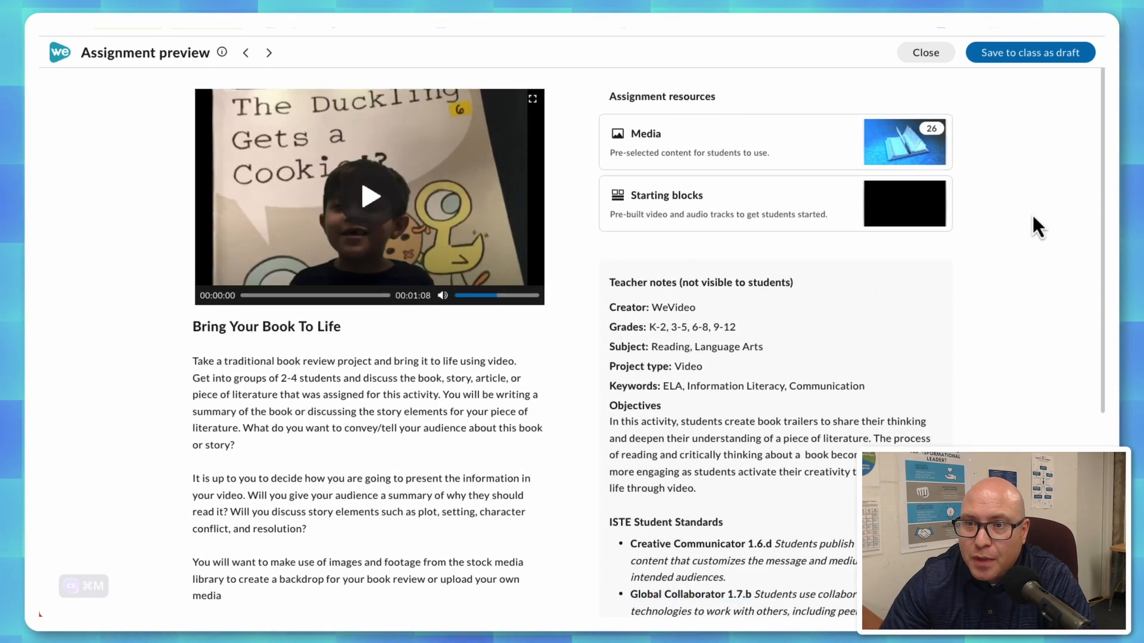
Save the Bring Your Book To Life assignment as a draft to the existing class and close its preview.
left_click(1026, 57)
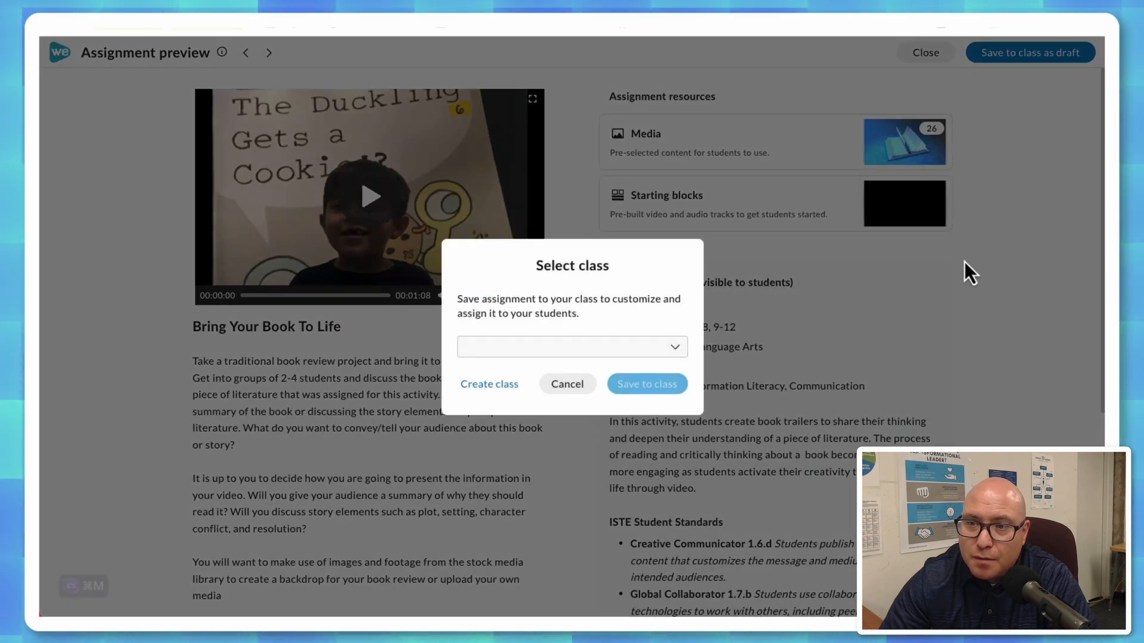
left_click(674, 349)
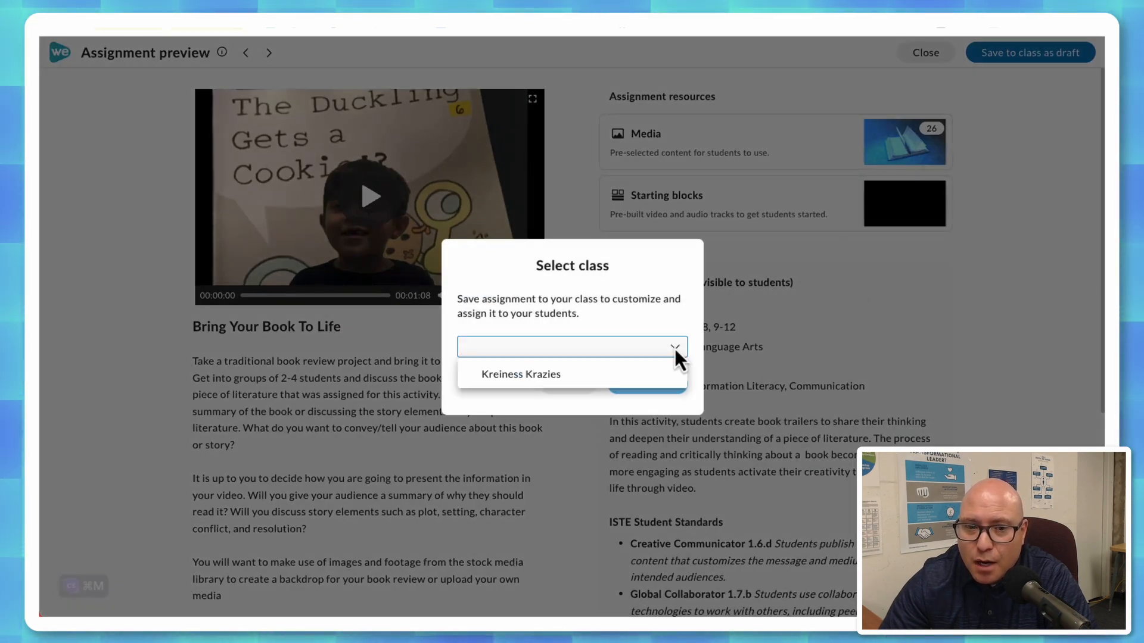
left_click(535, 384)
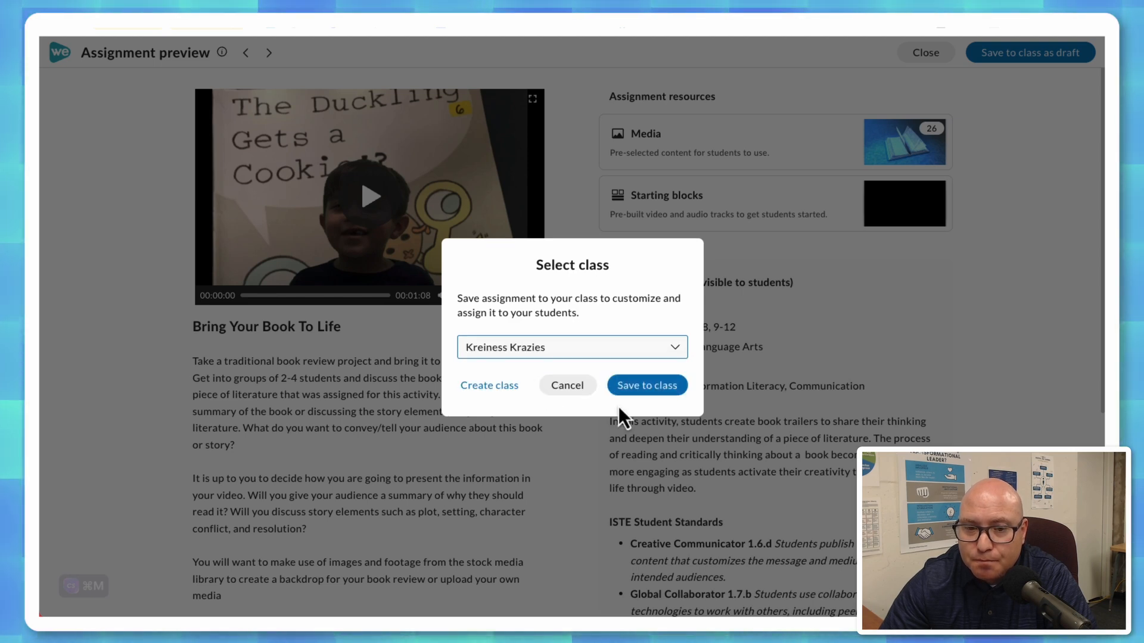
left_click(658, 393)
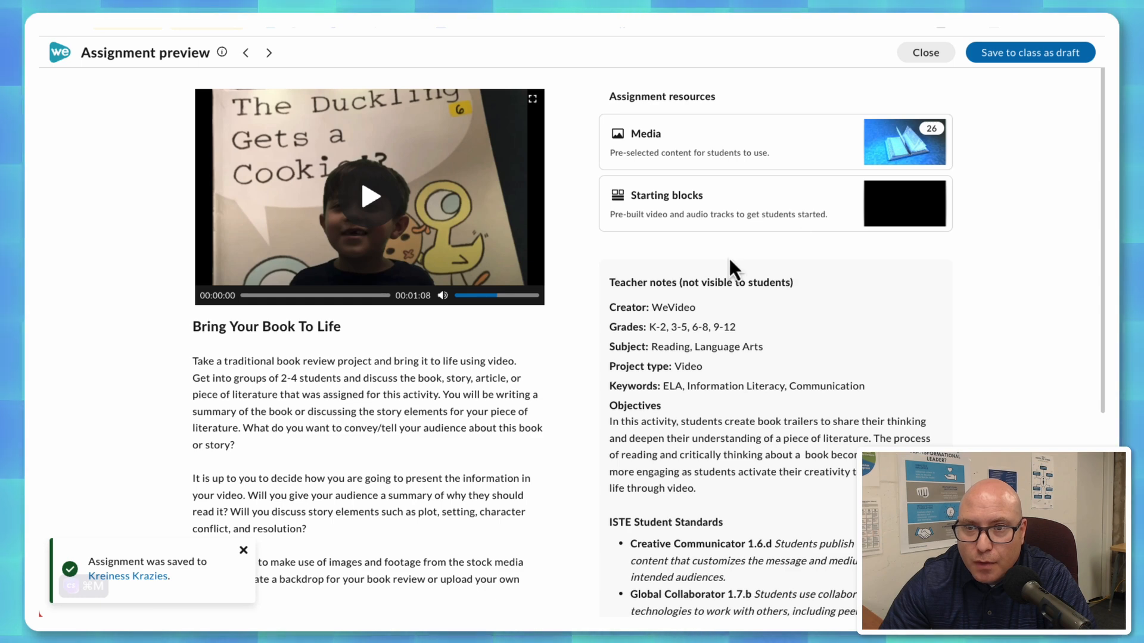
left_click(926, 53)
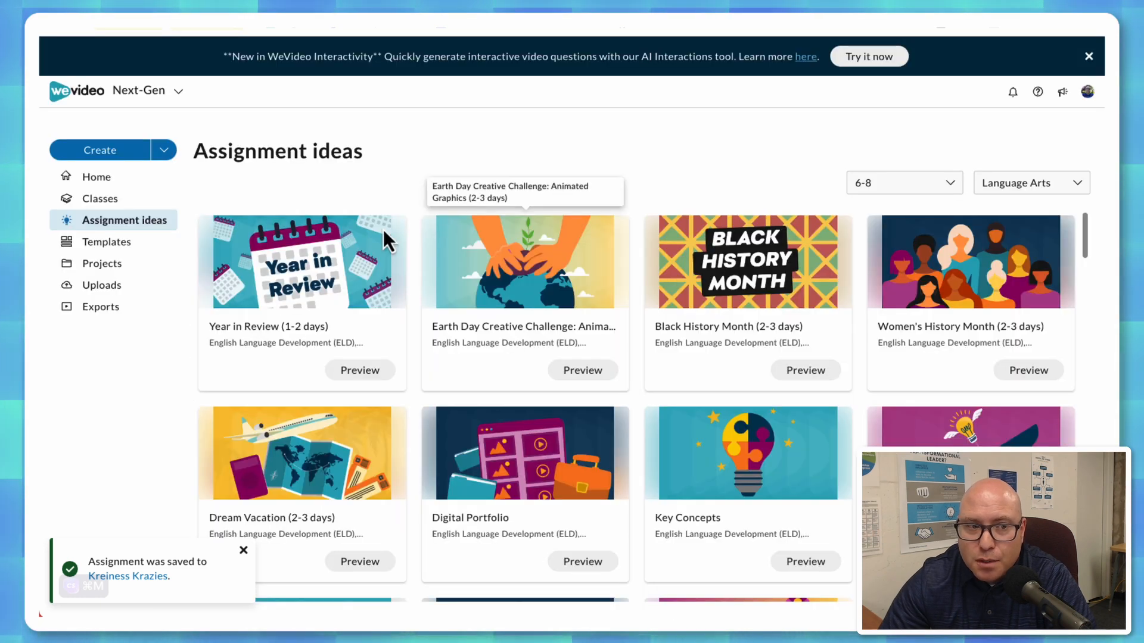
Open the Bring Your Book To Life draft in the class for editing.
left_click(115, 203)
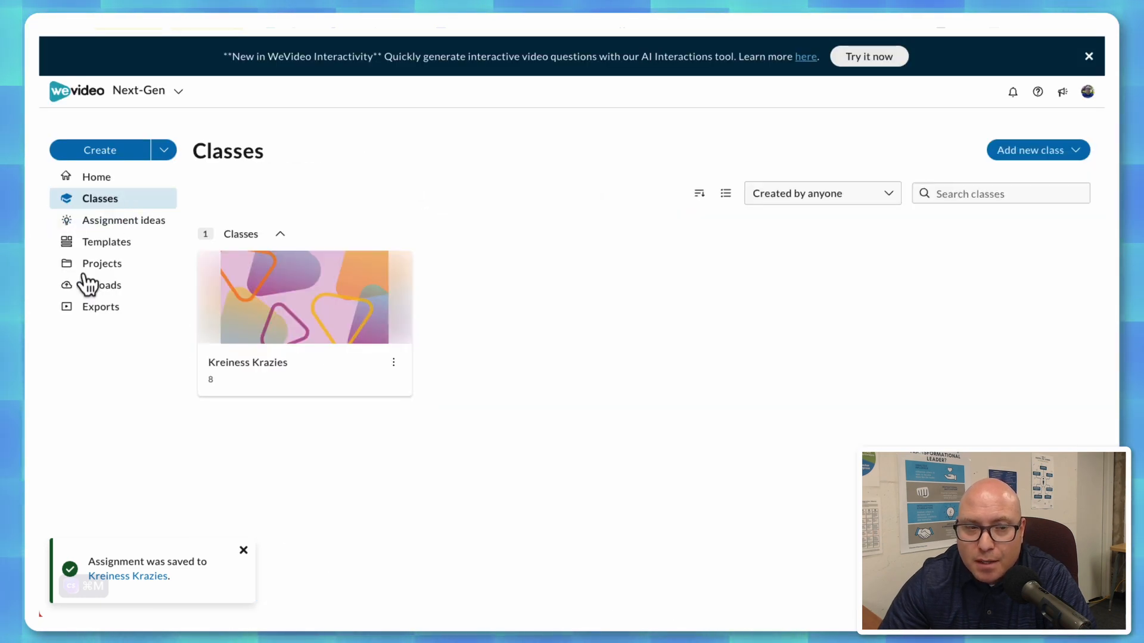
left_click(277, 378)
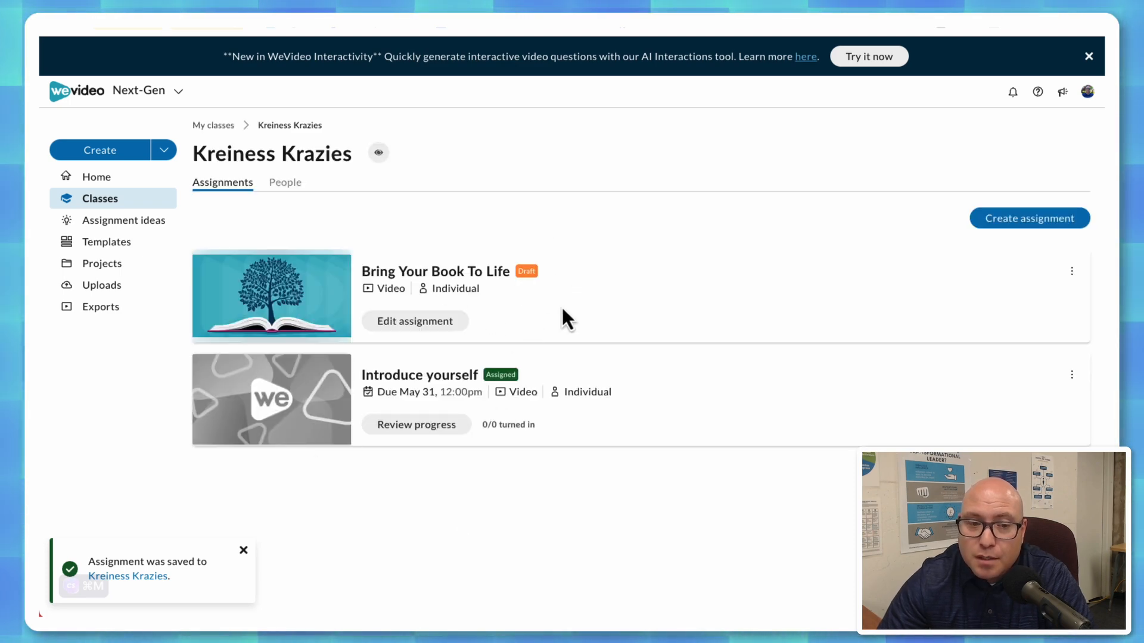
left_click(423, 329)
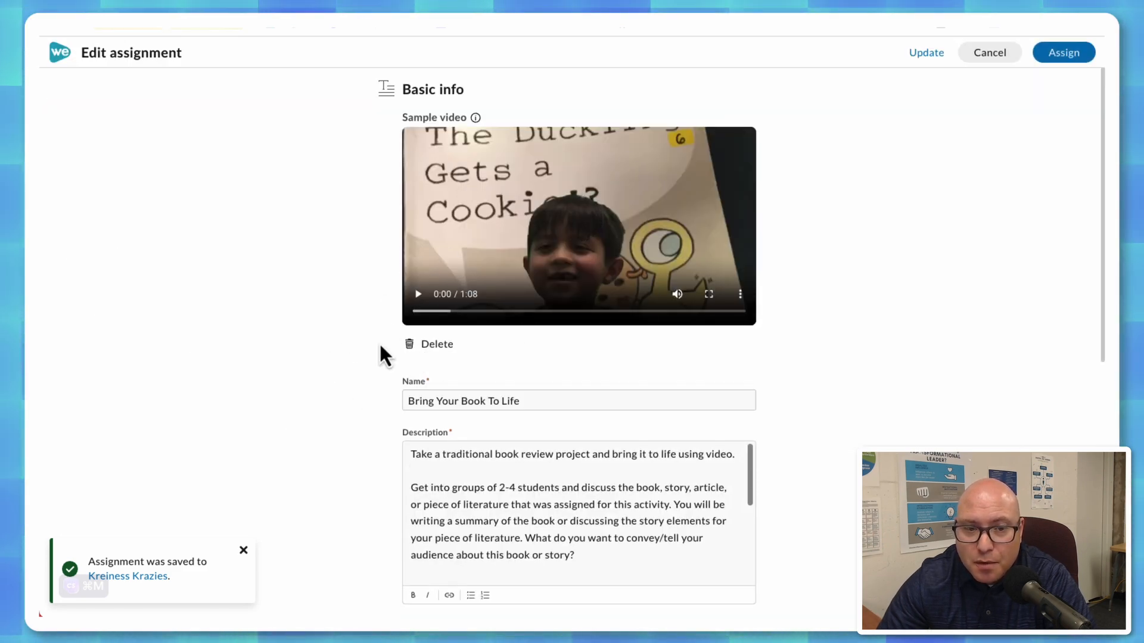
Set the Bring Your Book To Life assignment's due date to May 31, 11:30 PM and assign it to the class.
scroll(331, 346, "down", 3)
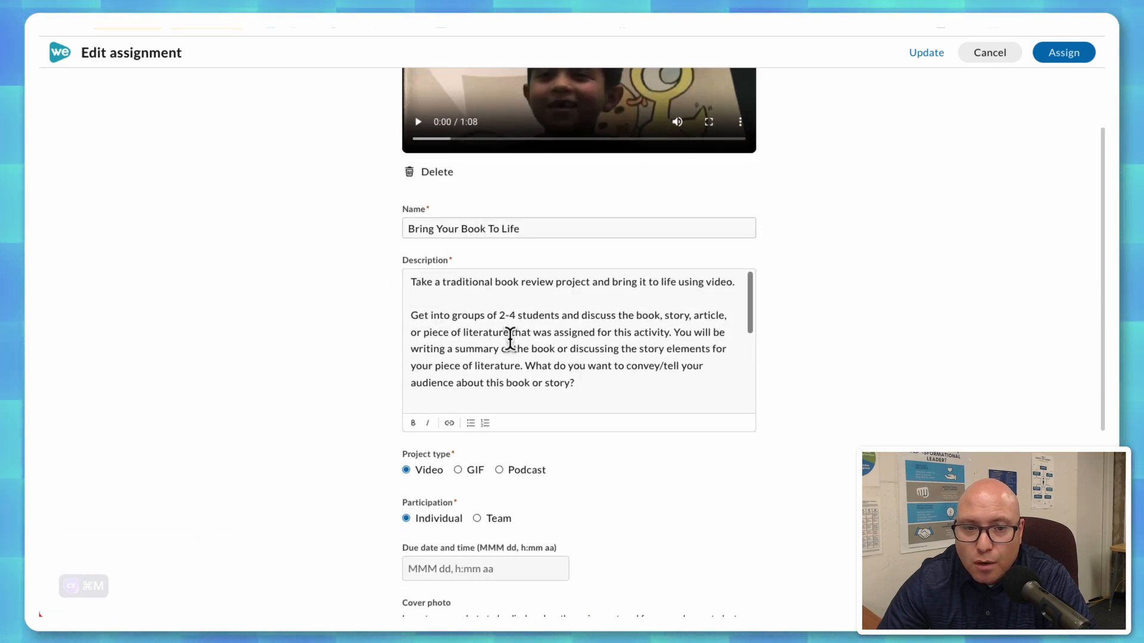
scroll(277, 375, "down", 5)
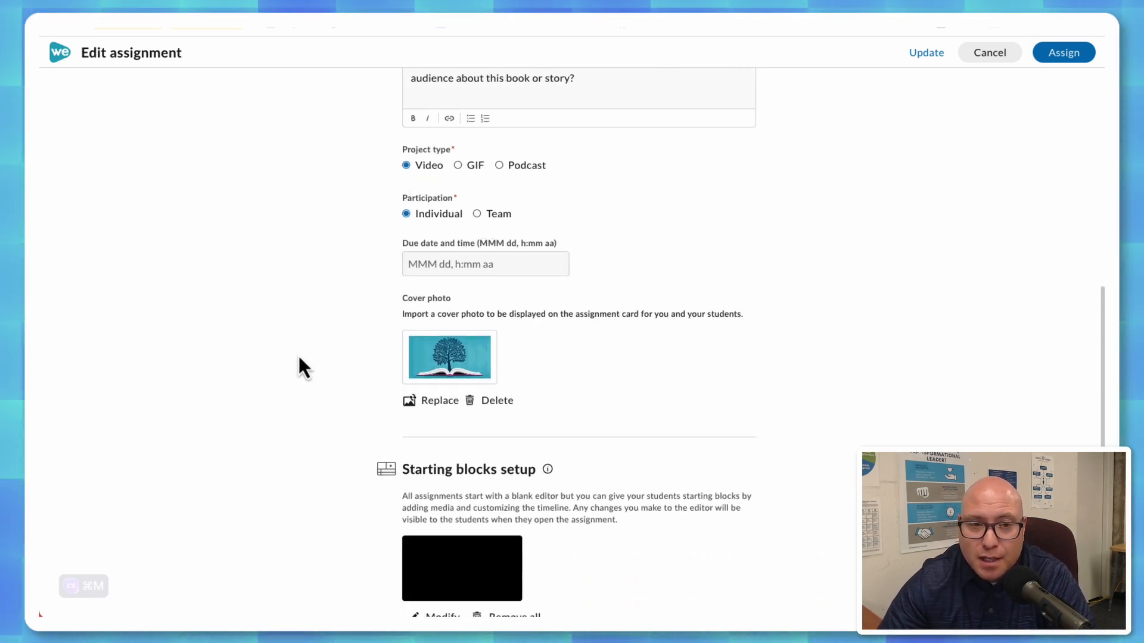
left_click(451, 264)
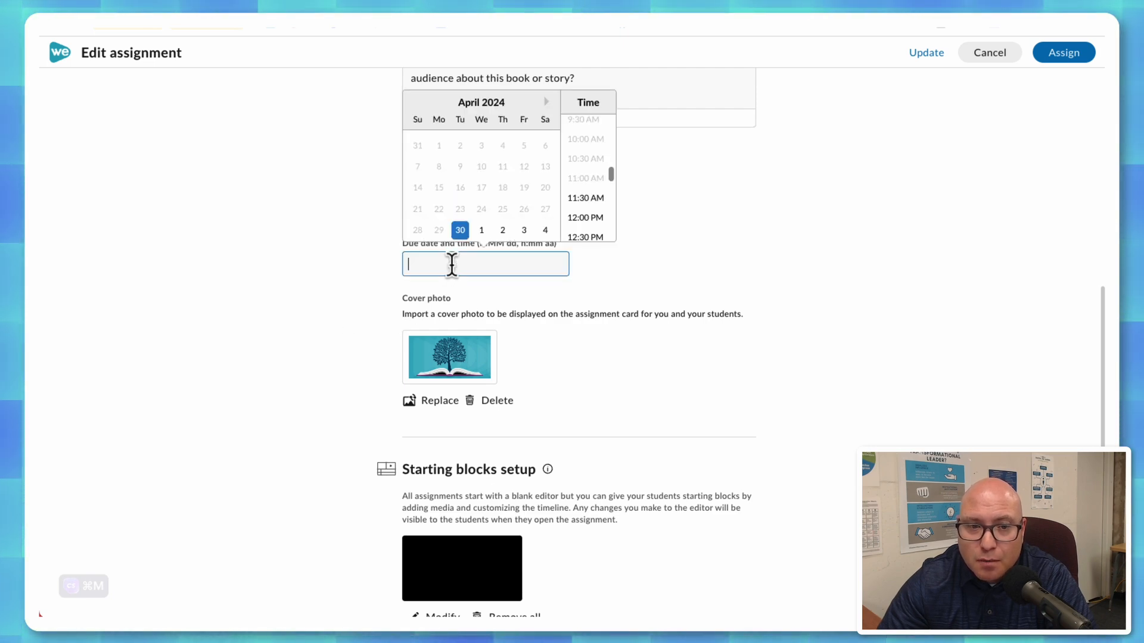
left_click(546, 102)
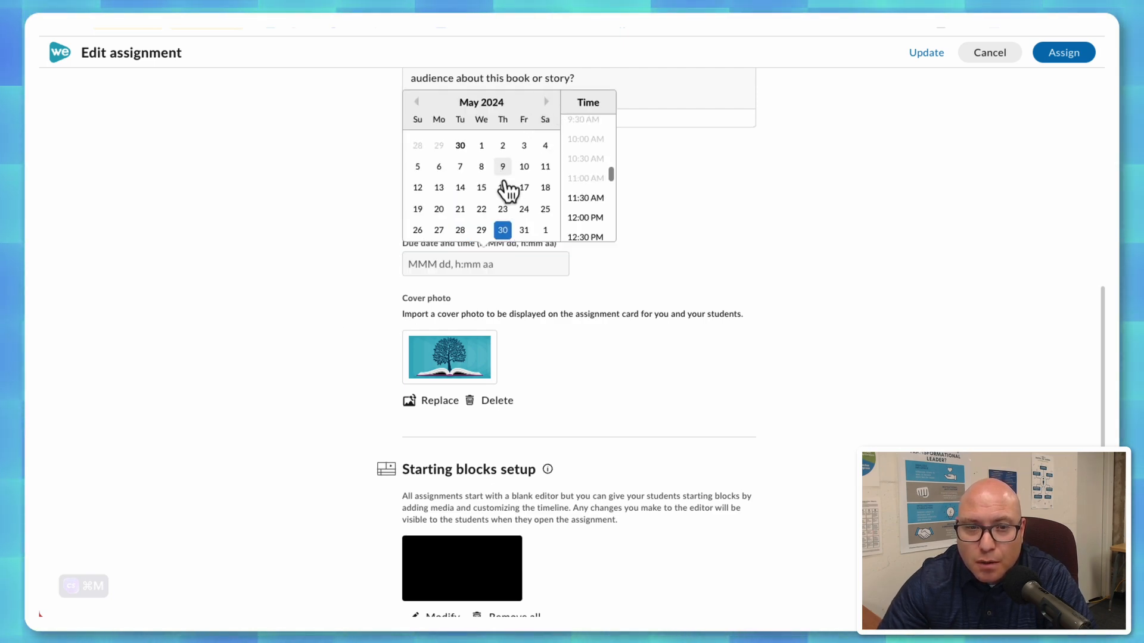
left_click(524, 231)
scroll(594, 200, "down", 2)
scroll(594, 205, "down", 10)
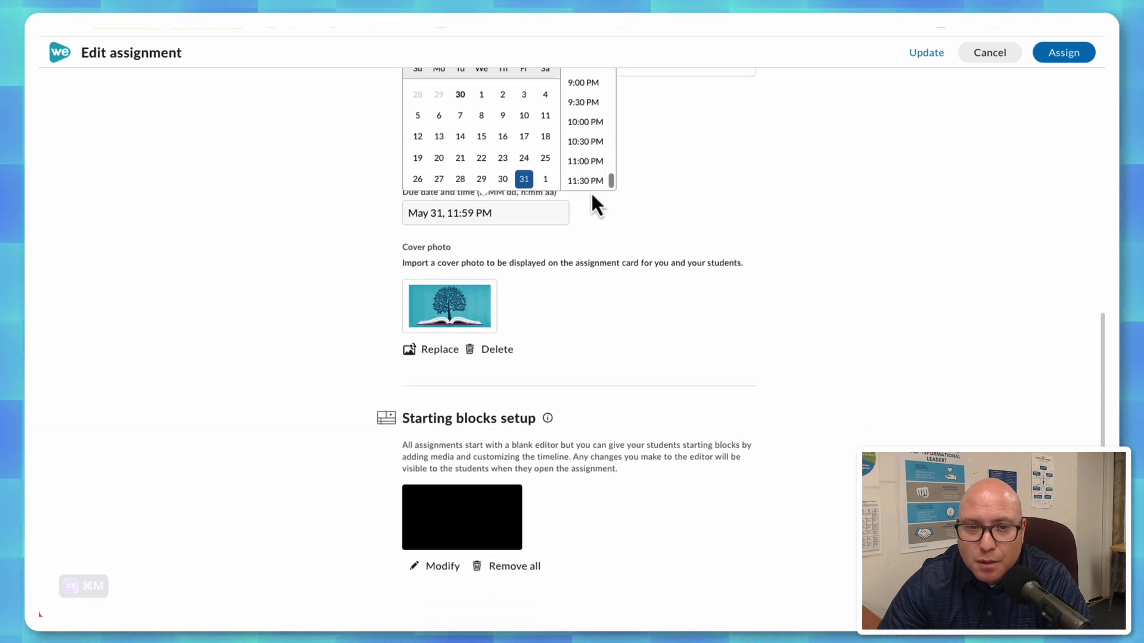
left_click(591, 193)
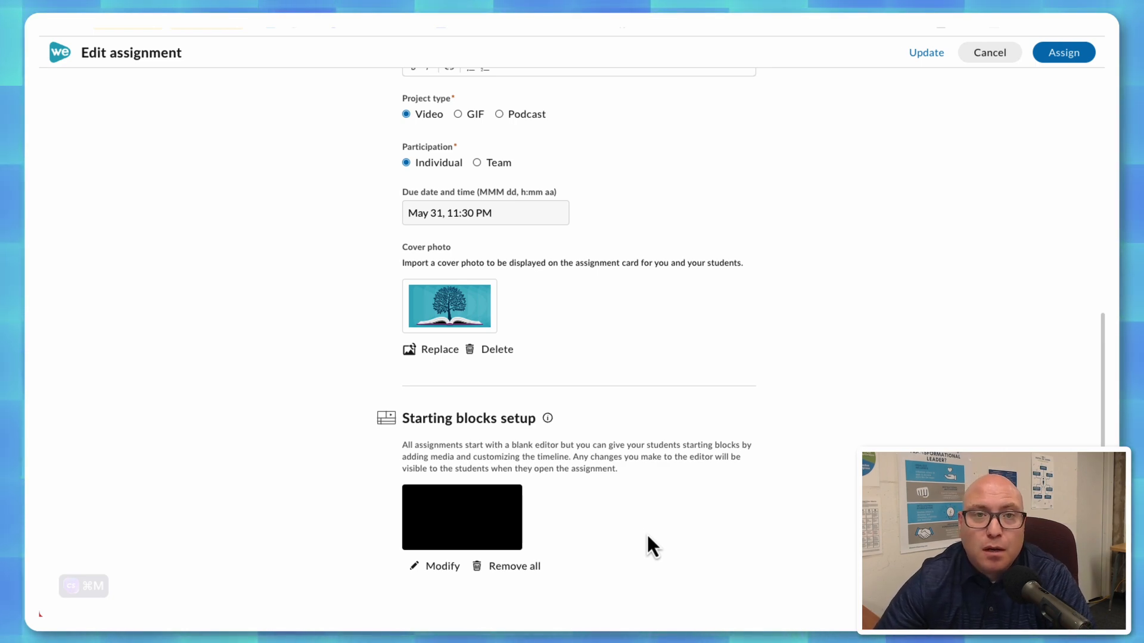
scroll(766, 385, "up", 8)
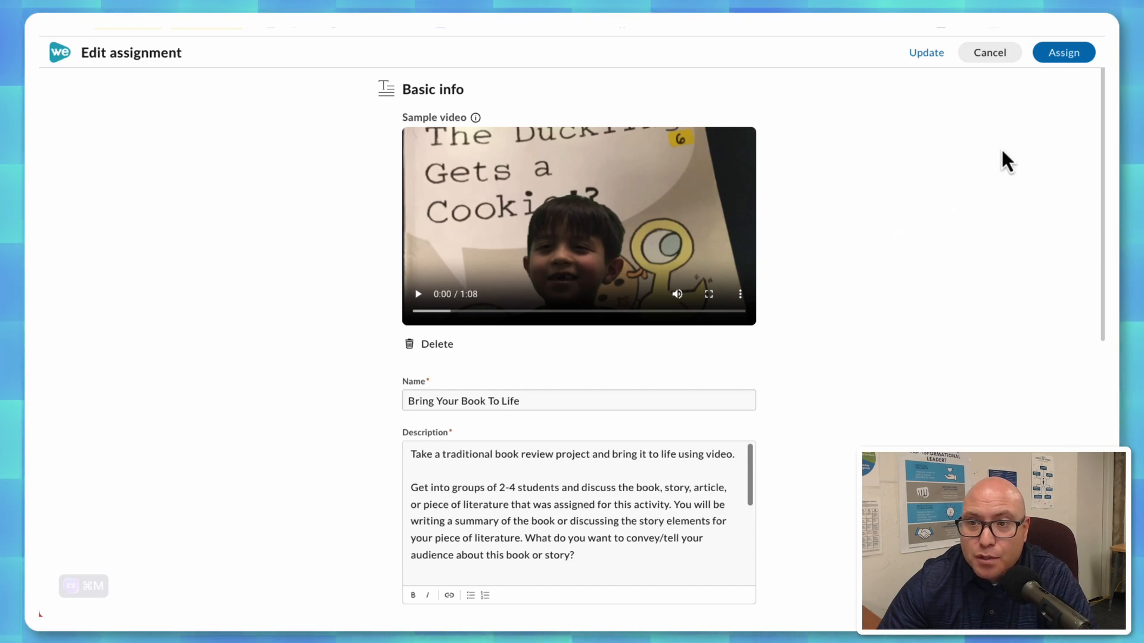
left_click(1056, 56)
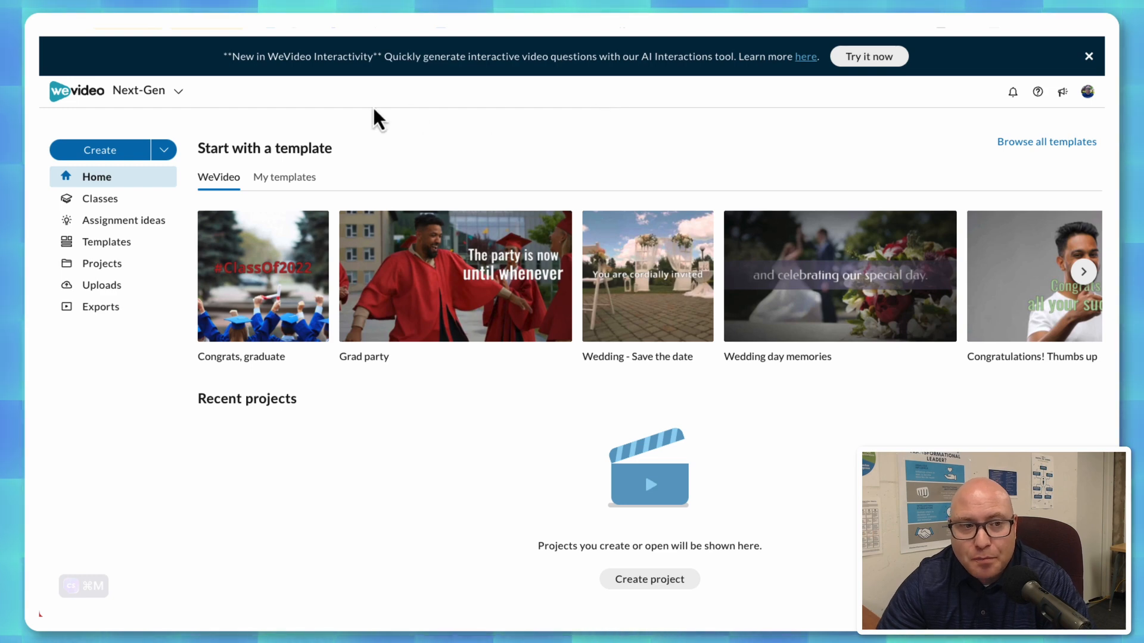
Switch from the Next-Gen workspace to Interactivity.
left_click(179, 101)
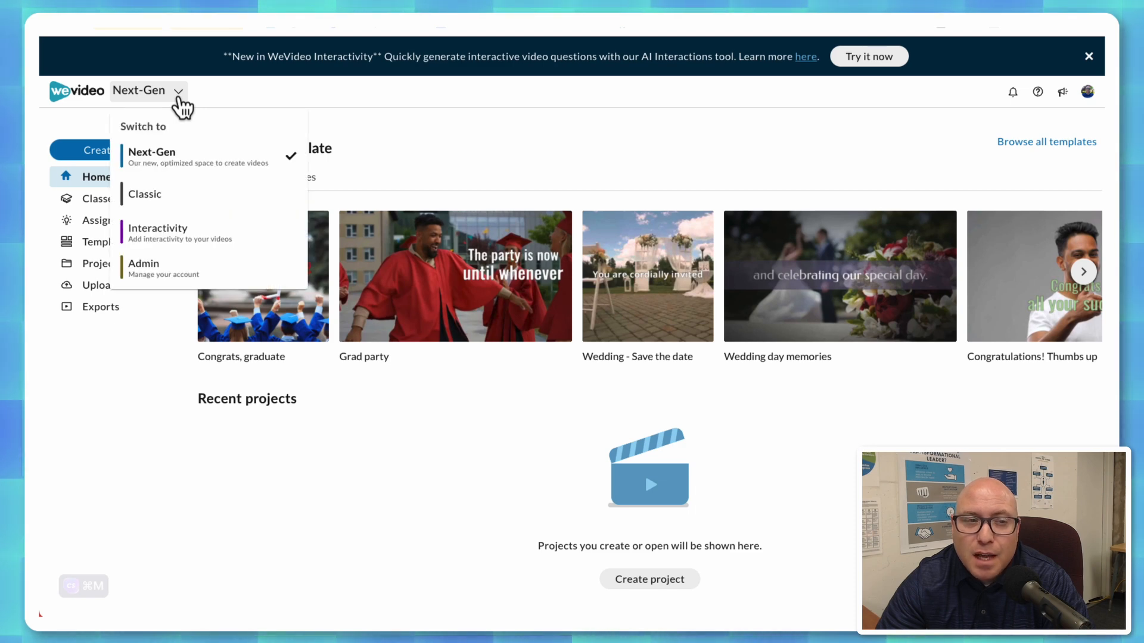
left_click(177, 237)
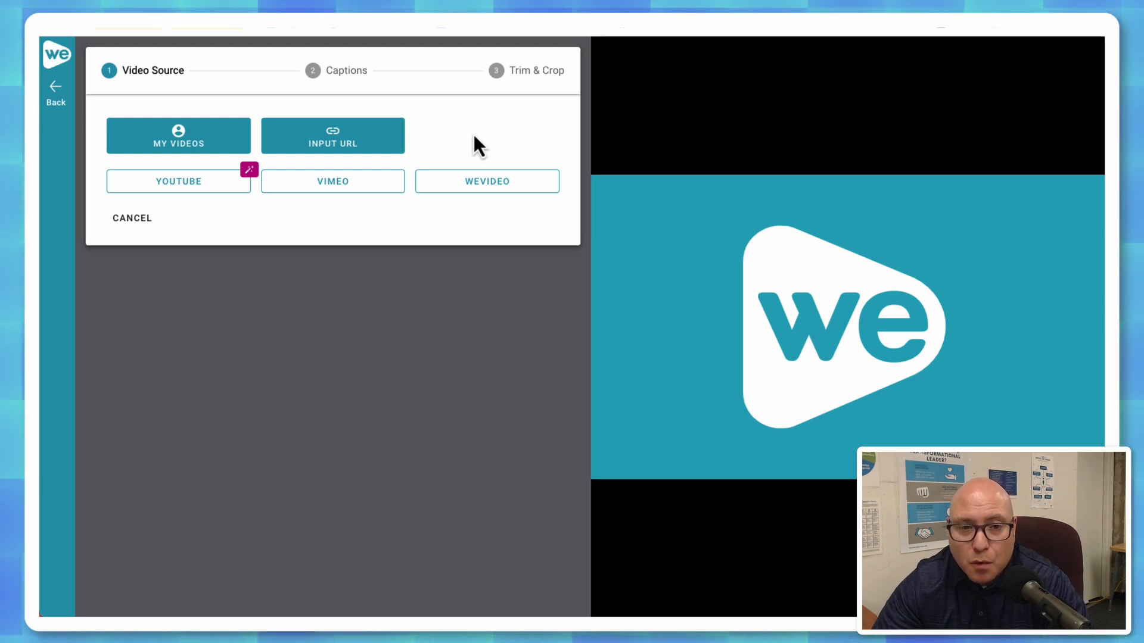
Examine the YouTube and My Videos source options for the interactive video and return to the source choices.
left_click(179, 186)
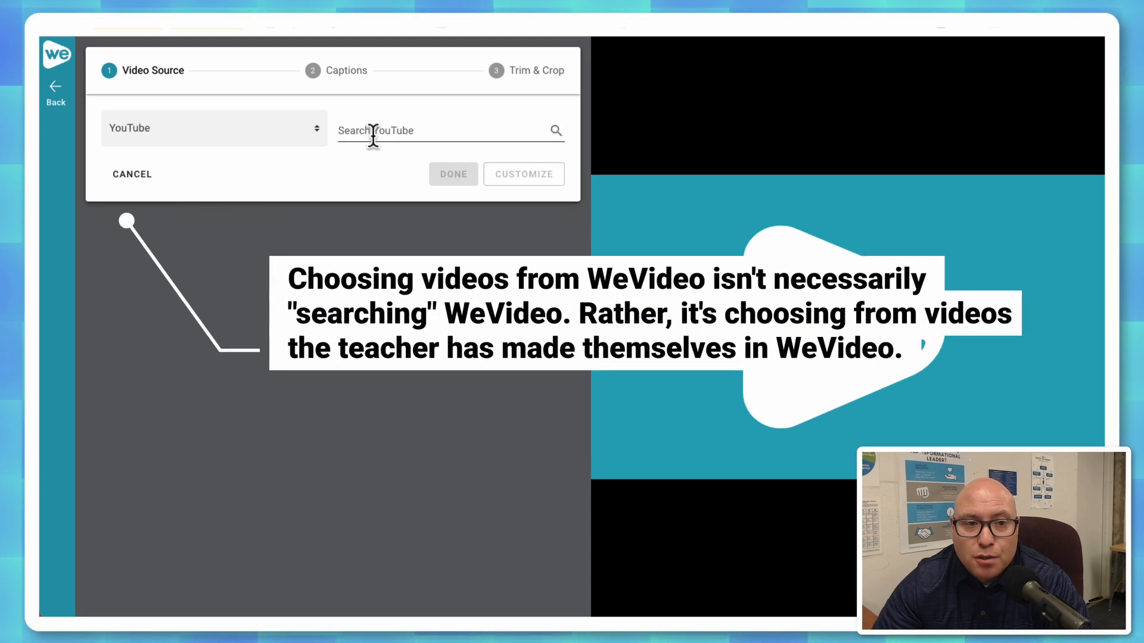
left_click(280, 138)
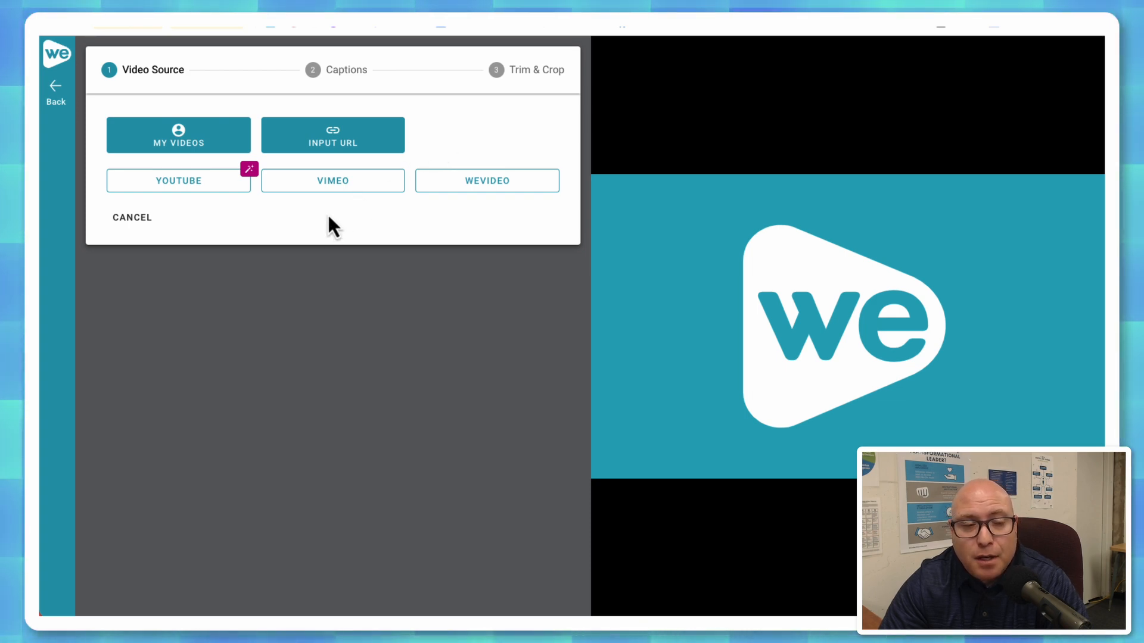
left_click(167, 143)
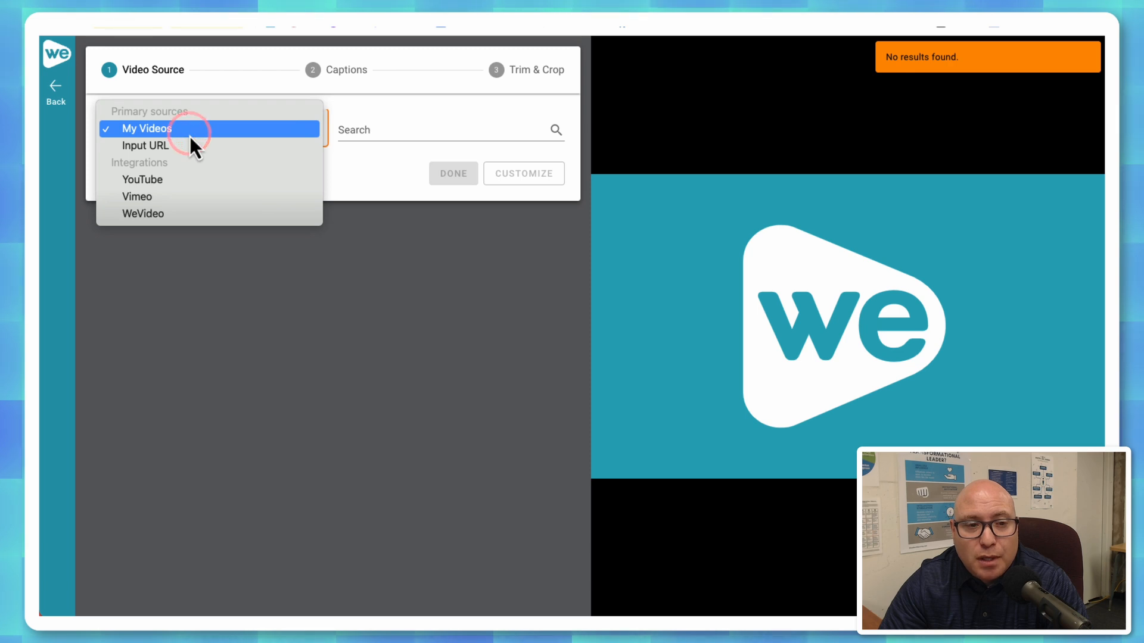
left_click(190, 133)
left_click(390, 134)
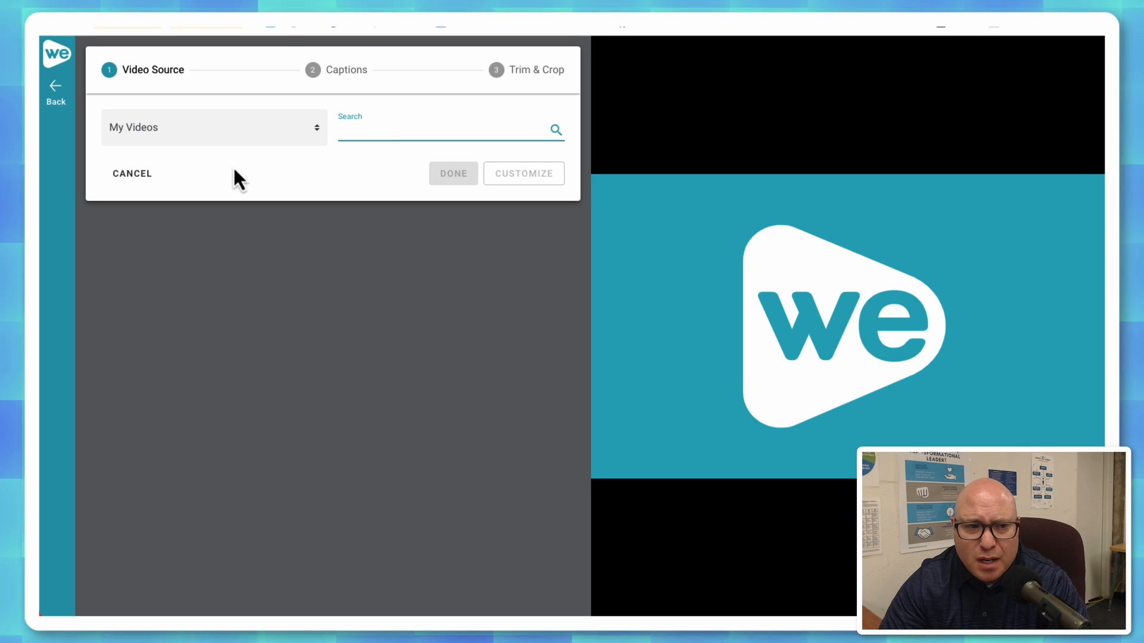
left_click(129, 179)
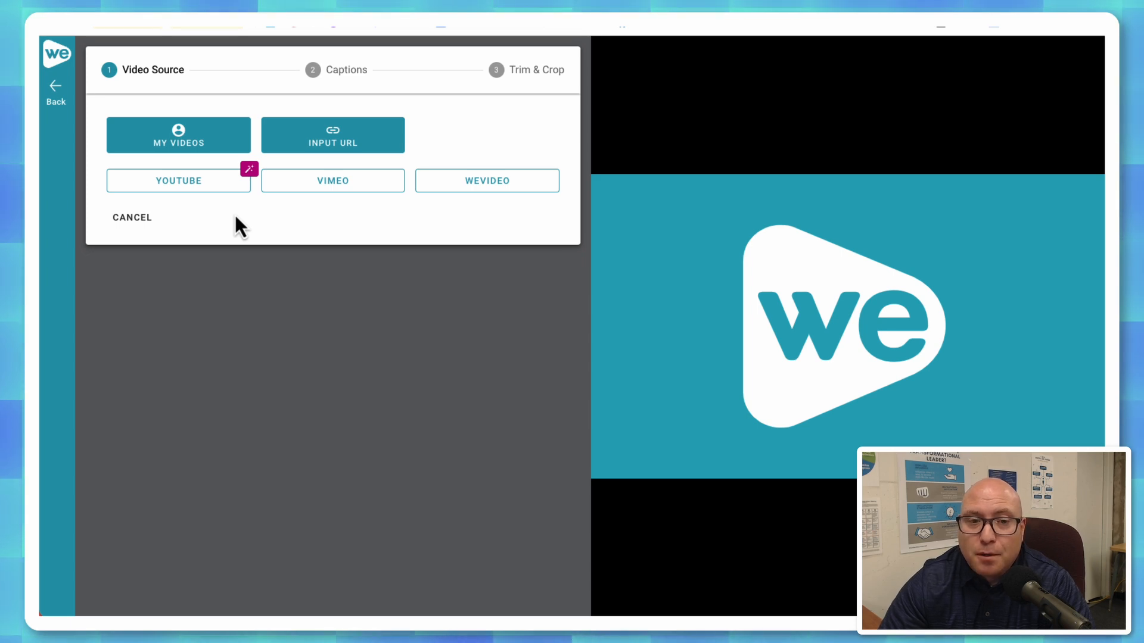
Choose YouTube as the video source and search it for "elements of plot".
left_click(182, 185)
left_click(389, 136)
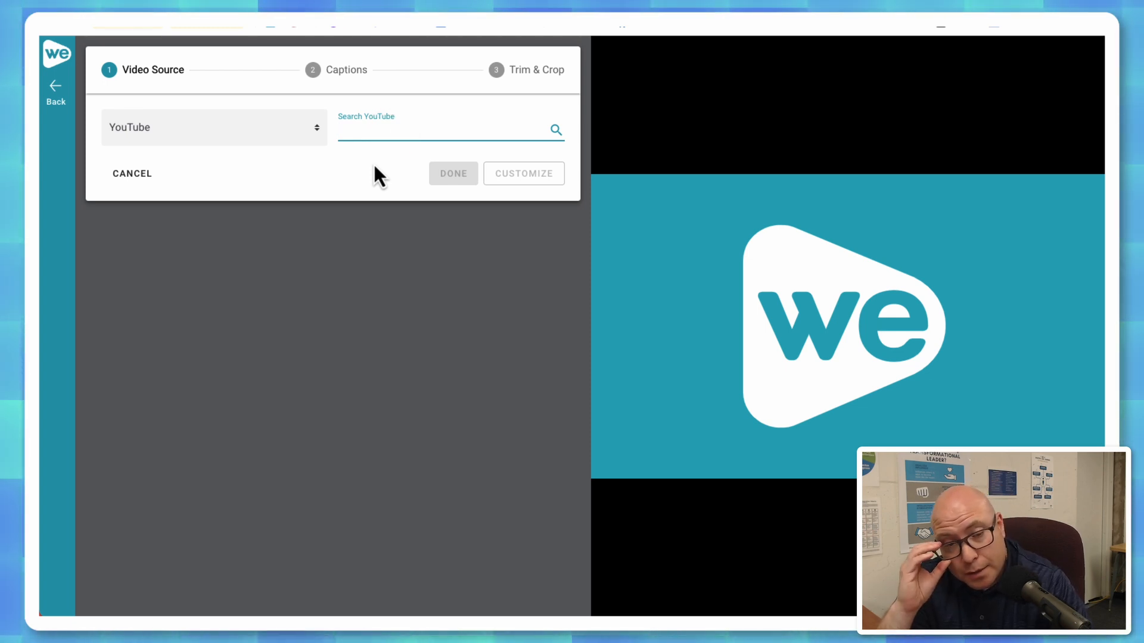
type("elements of ")
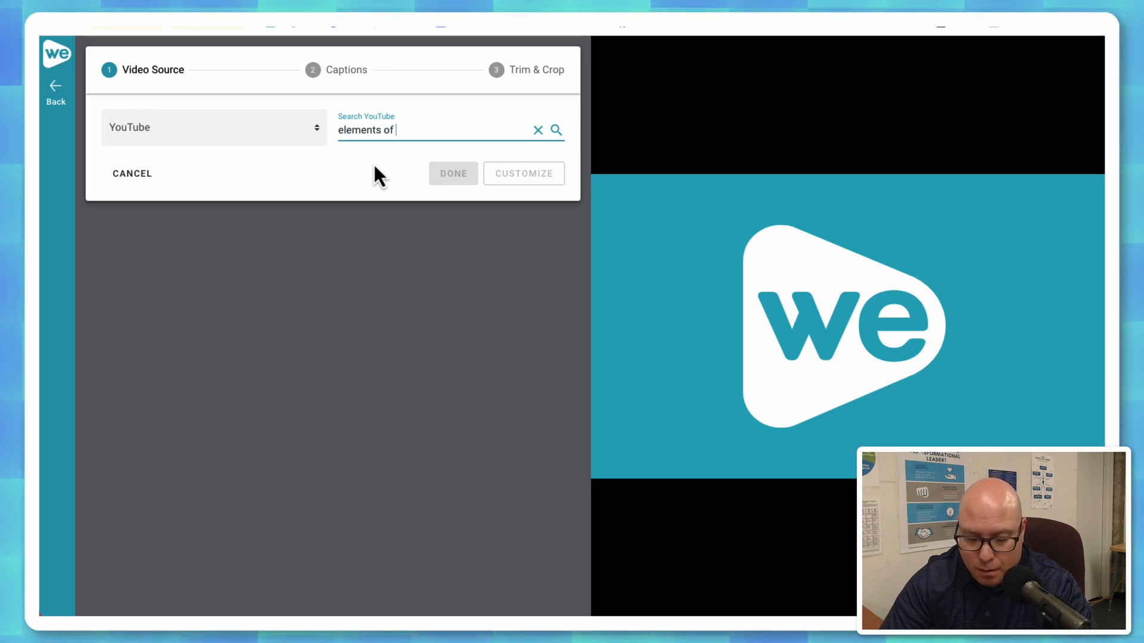
type("plot")
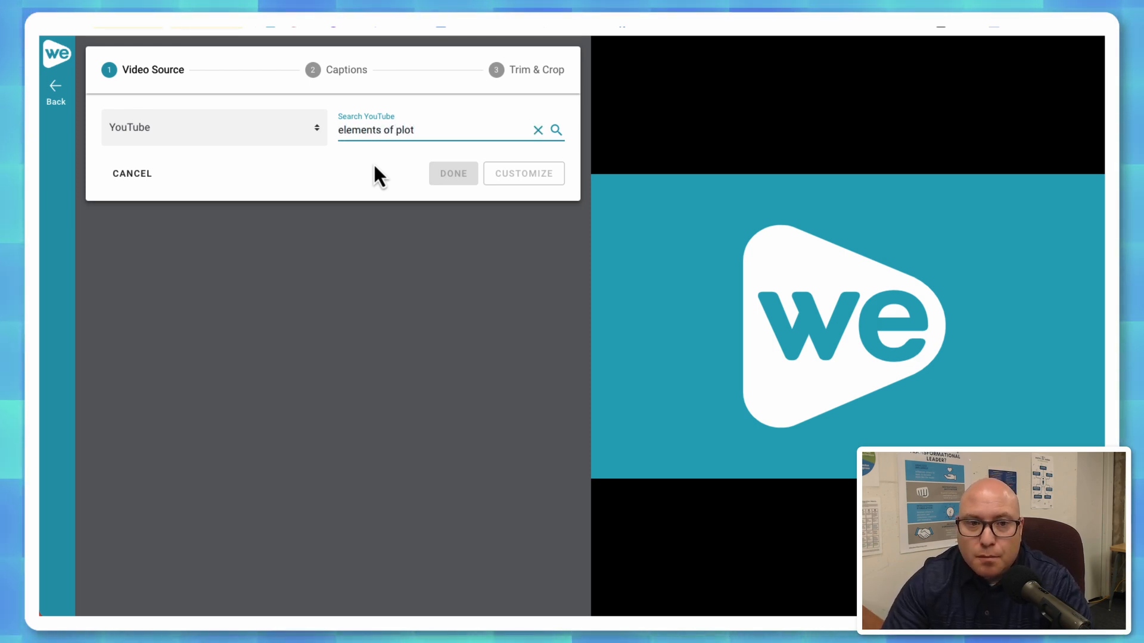
left_click(555, 131)
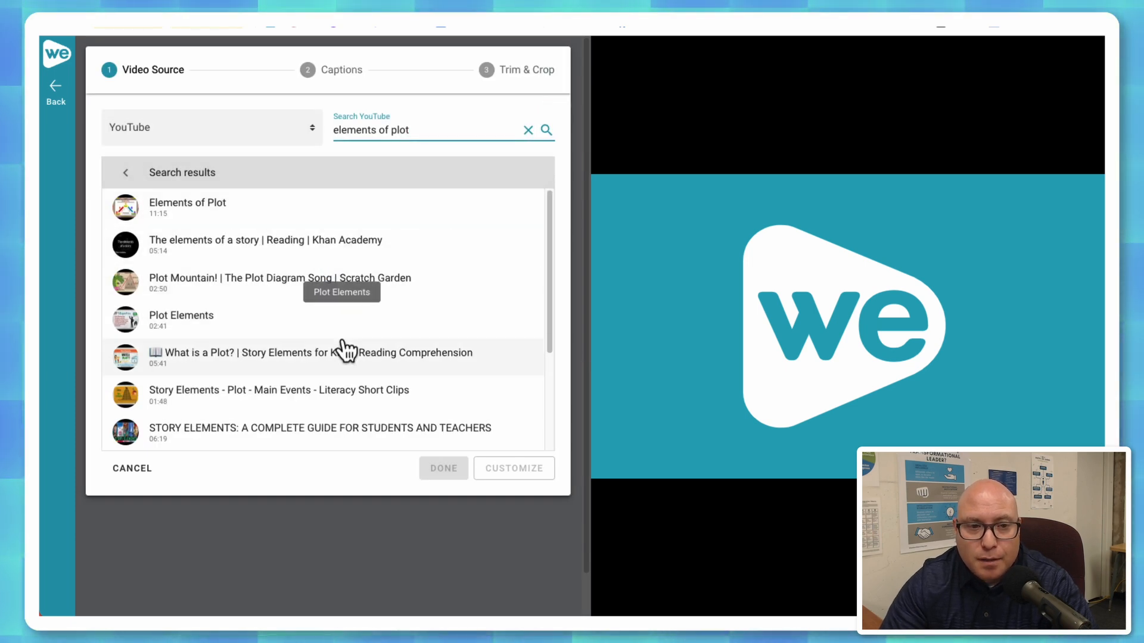
Pick "The elements of a story | Reading | Khan Academy" from the results, preview it briefly and use it as the interactive video.
scroll(289, 377, "down", 3)
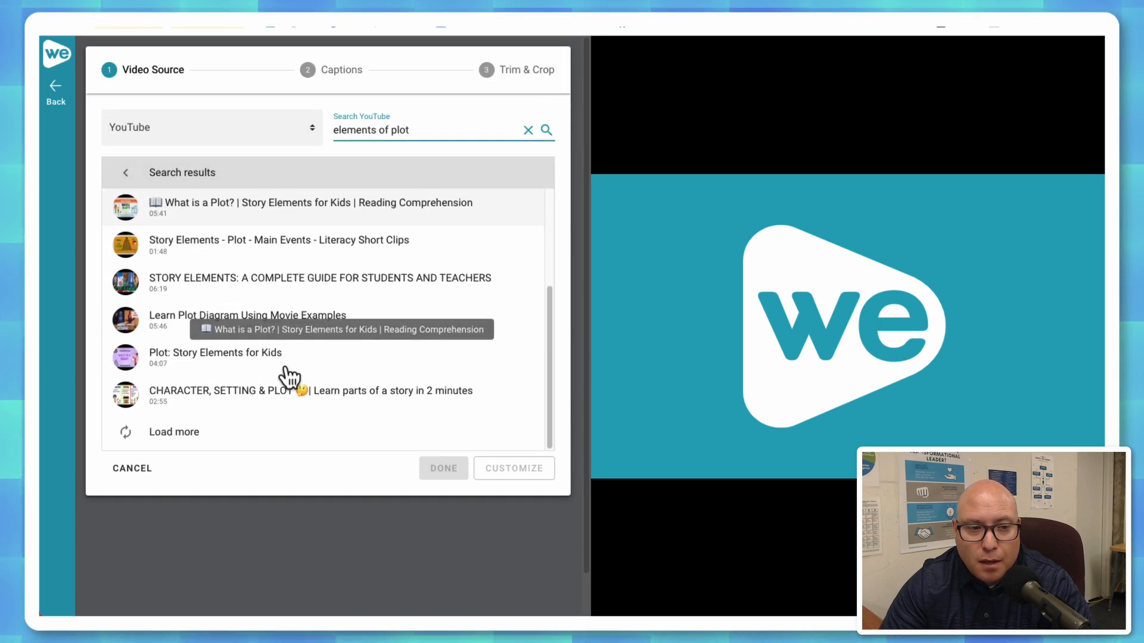
scroll(337, 380, "up", 3)
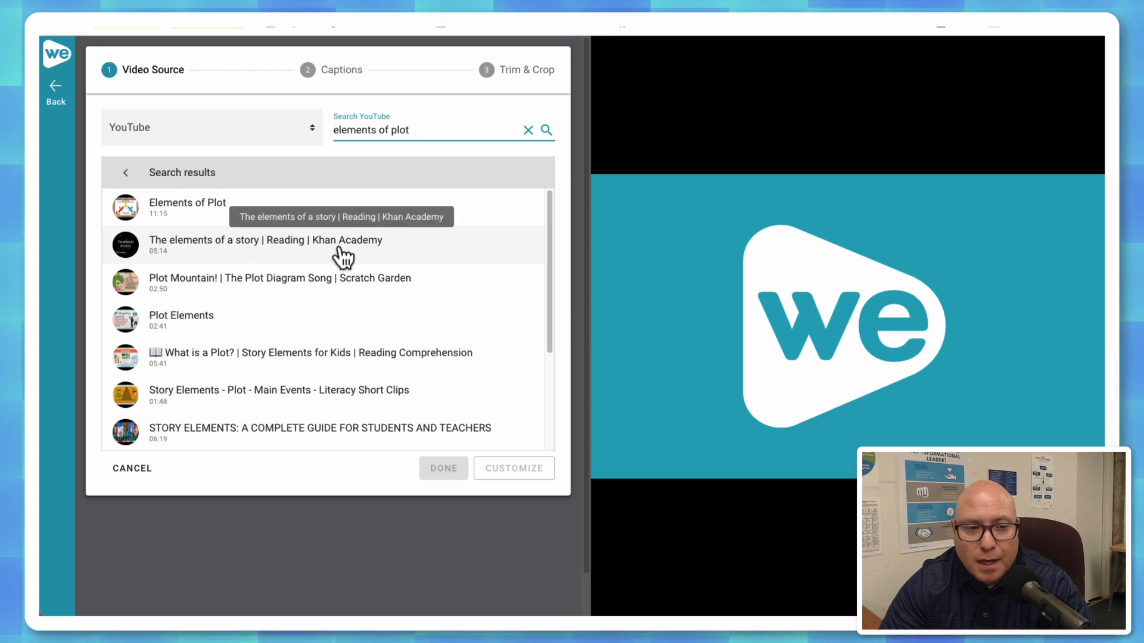
left_click(402, 249)
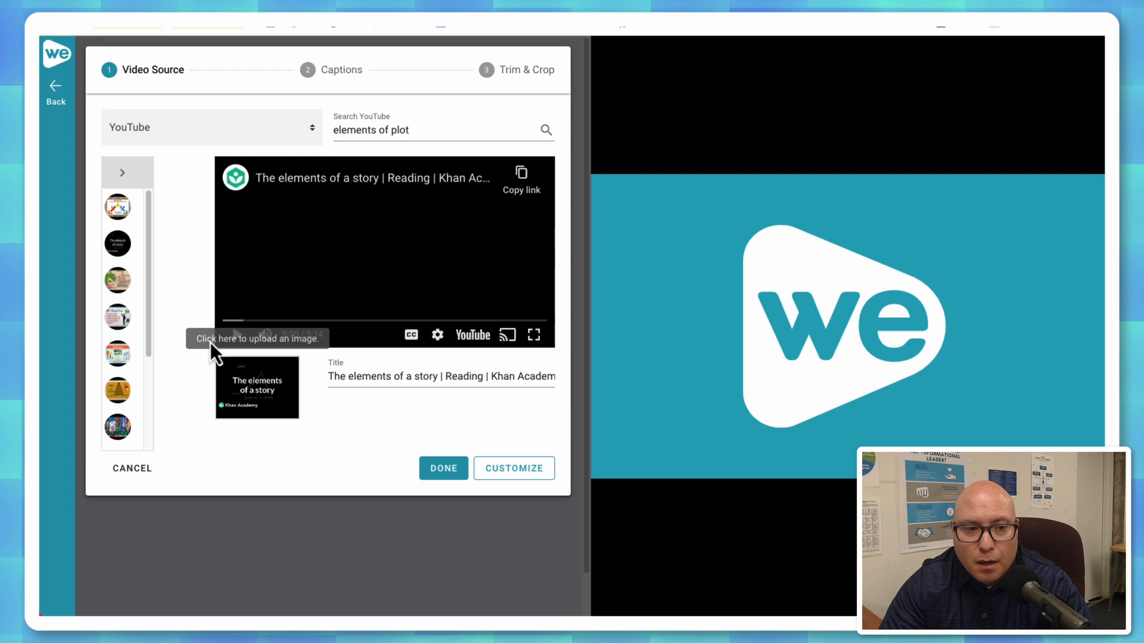
left_click(236, 335)
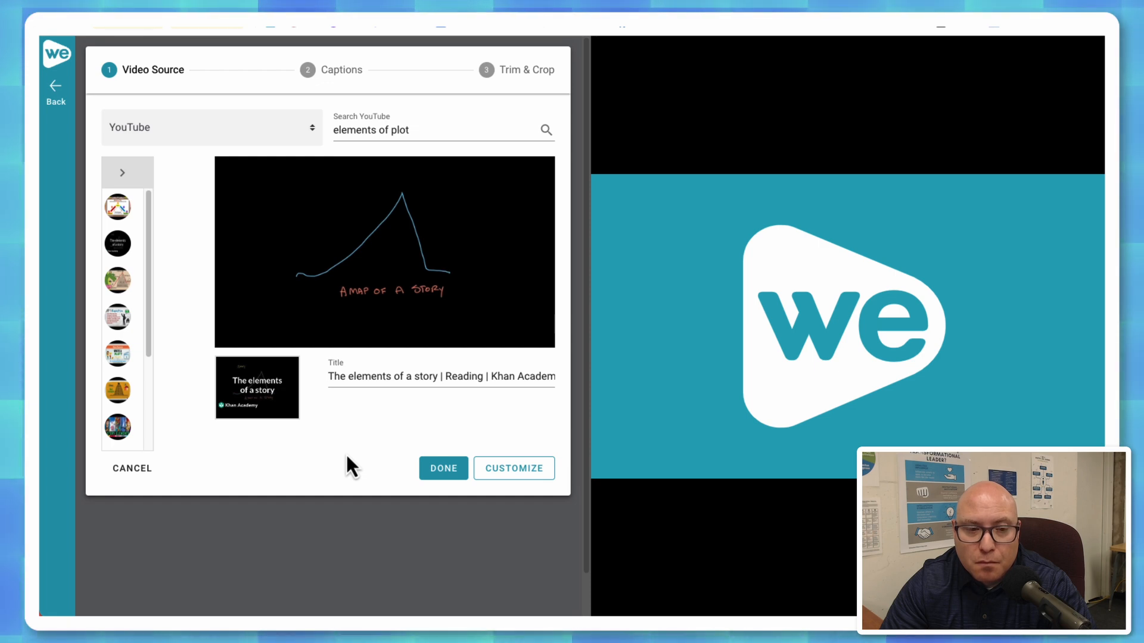
mouse_move(272, 324)
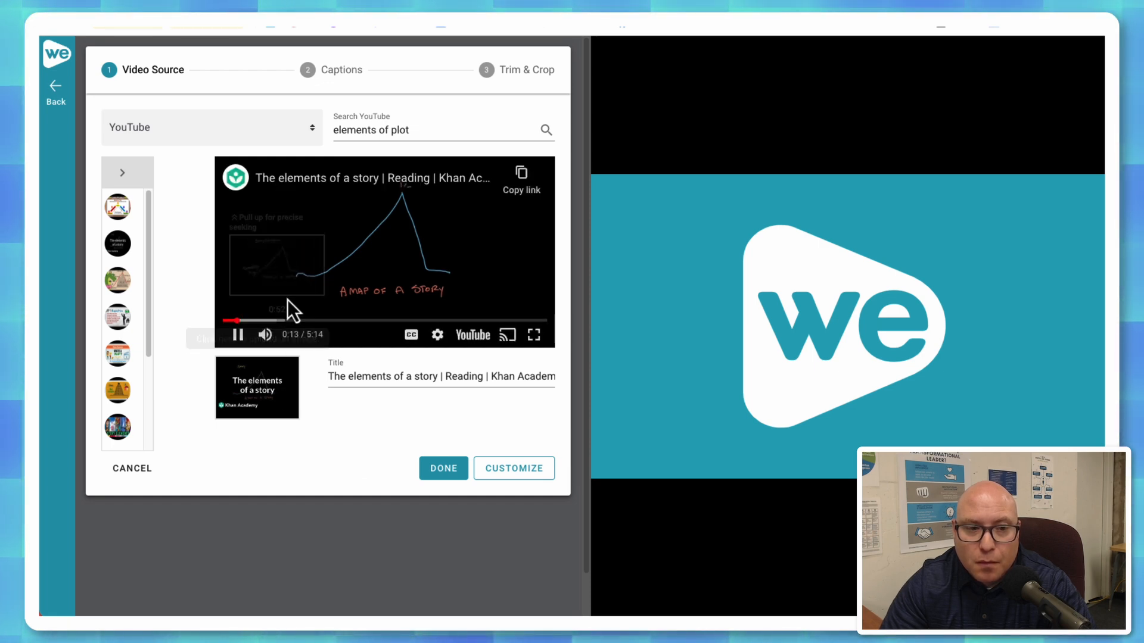
left_click(239, 336)
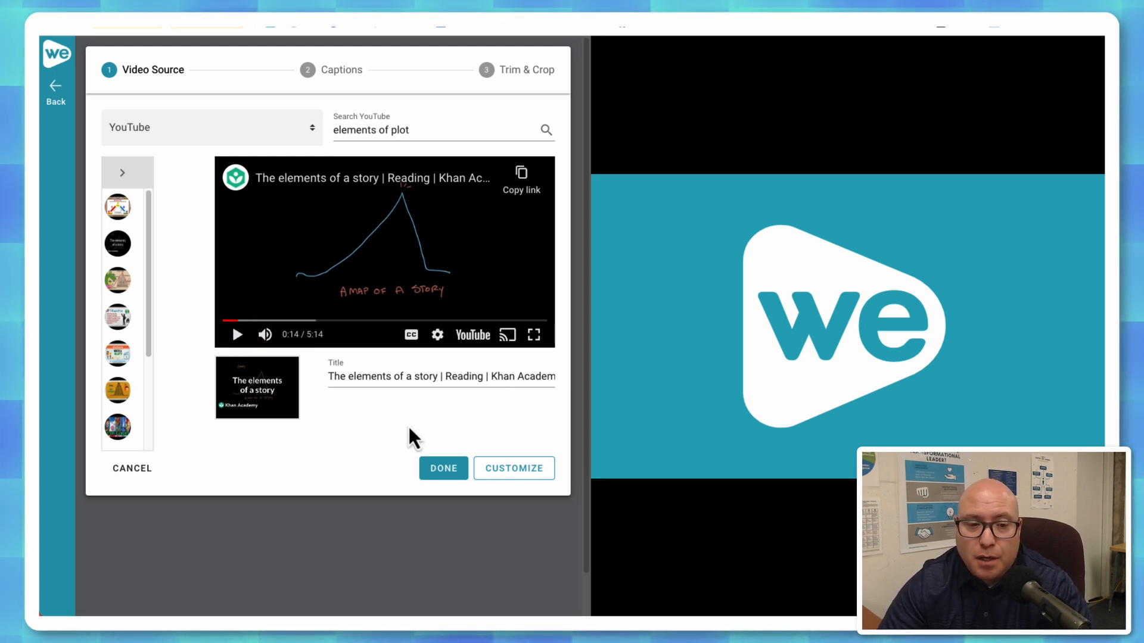
left_click(438, 470)
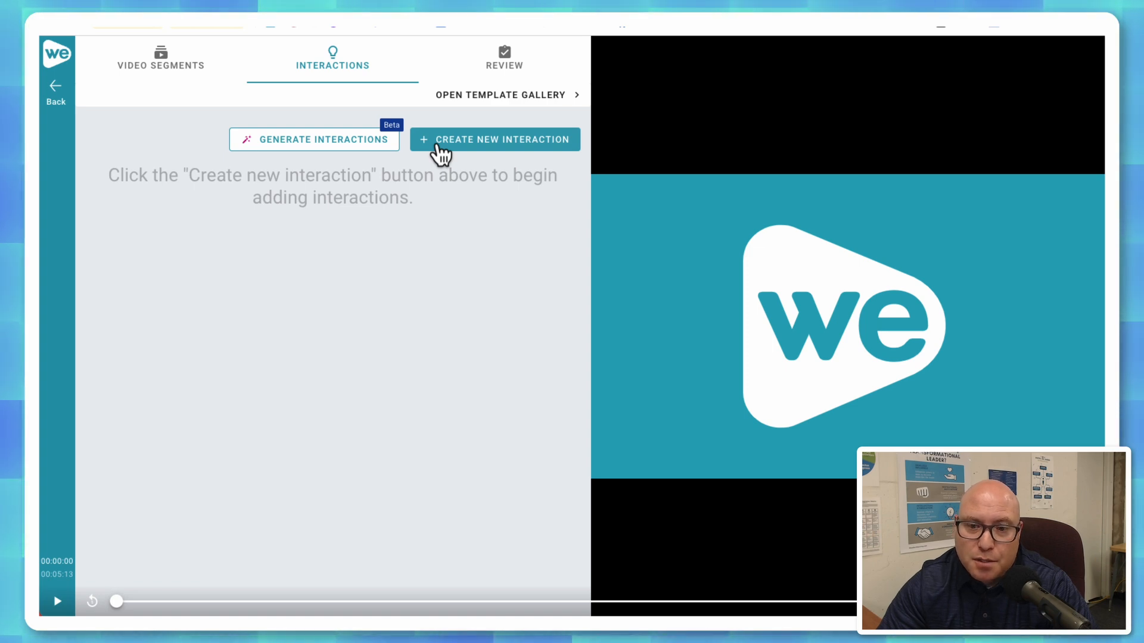
Play the video to 00:08, start a new interaction there and review the available question, annotation and template types.
left_click(57, 602)
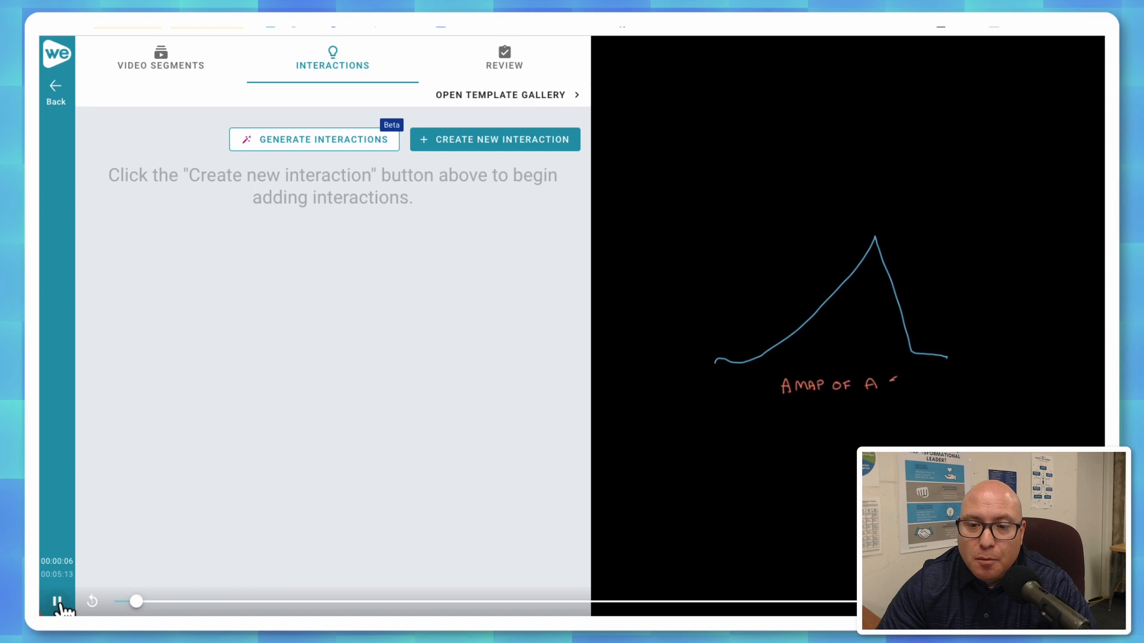
left_click(57, 602)
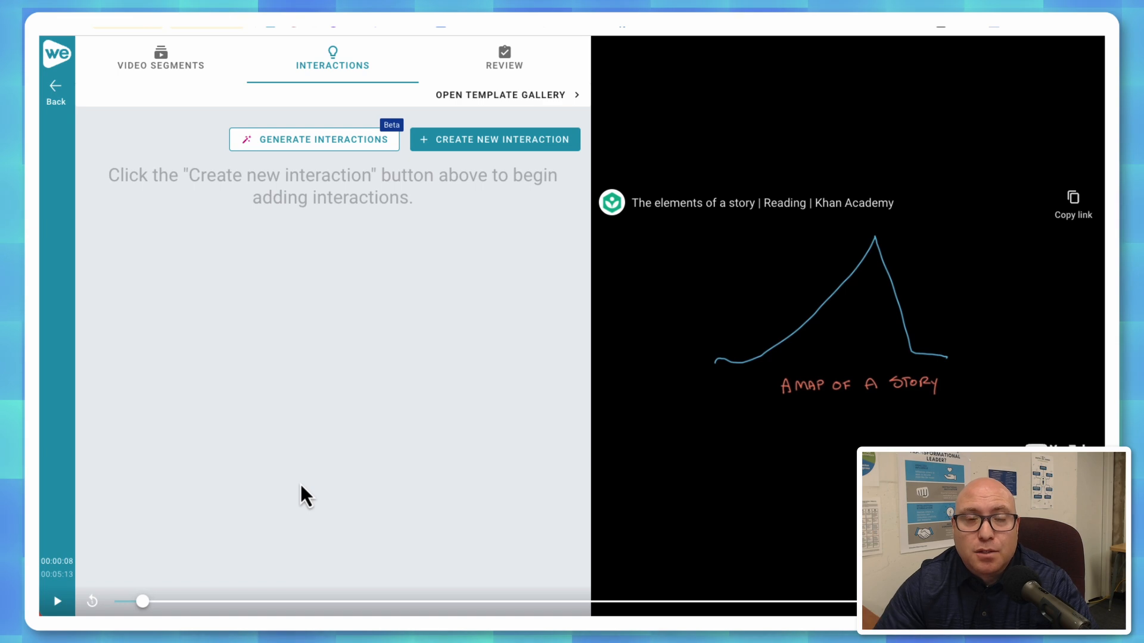
left_click(471, 146)
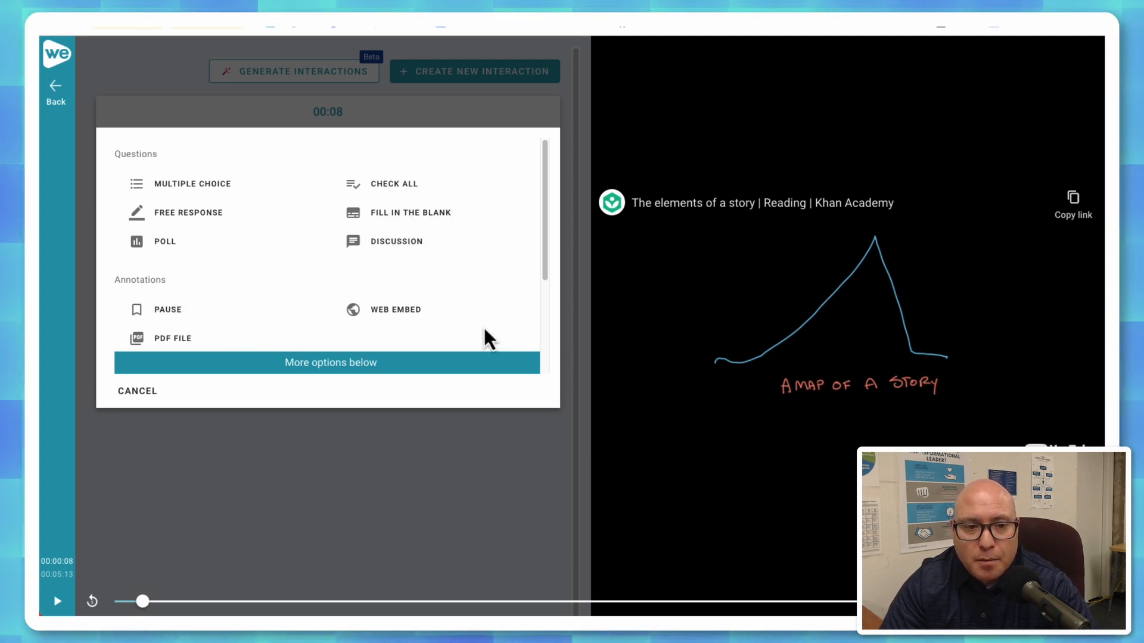
scroll(514, 268, "down", 1)
scroll(516, 267, "down", 3)
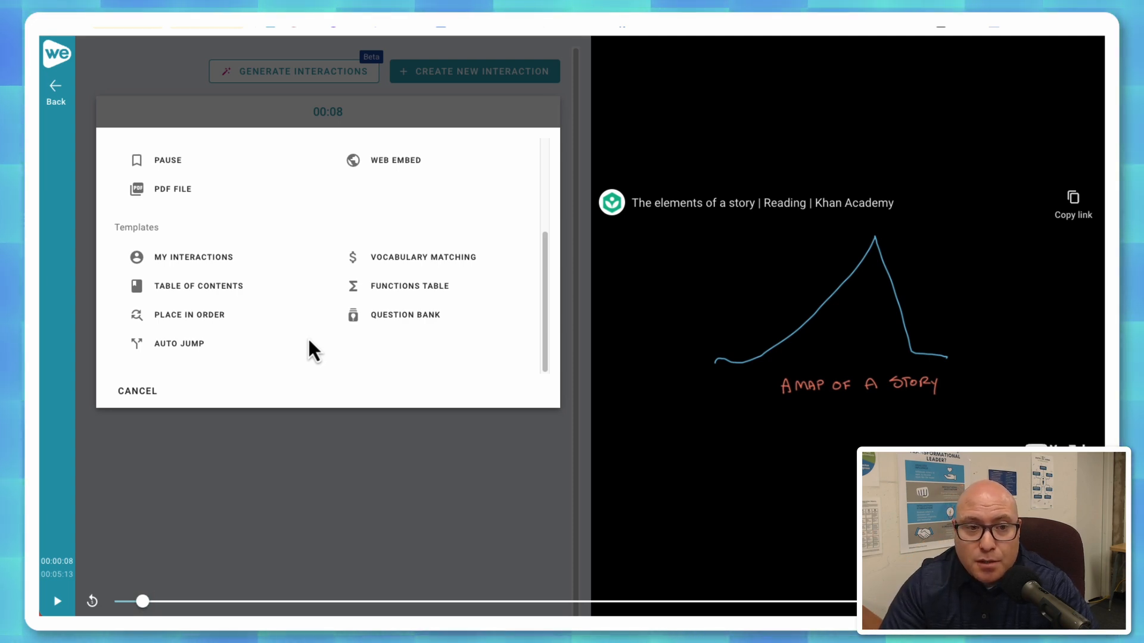
scroll(309, 350, "up", 4)
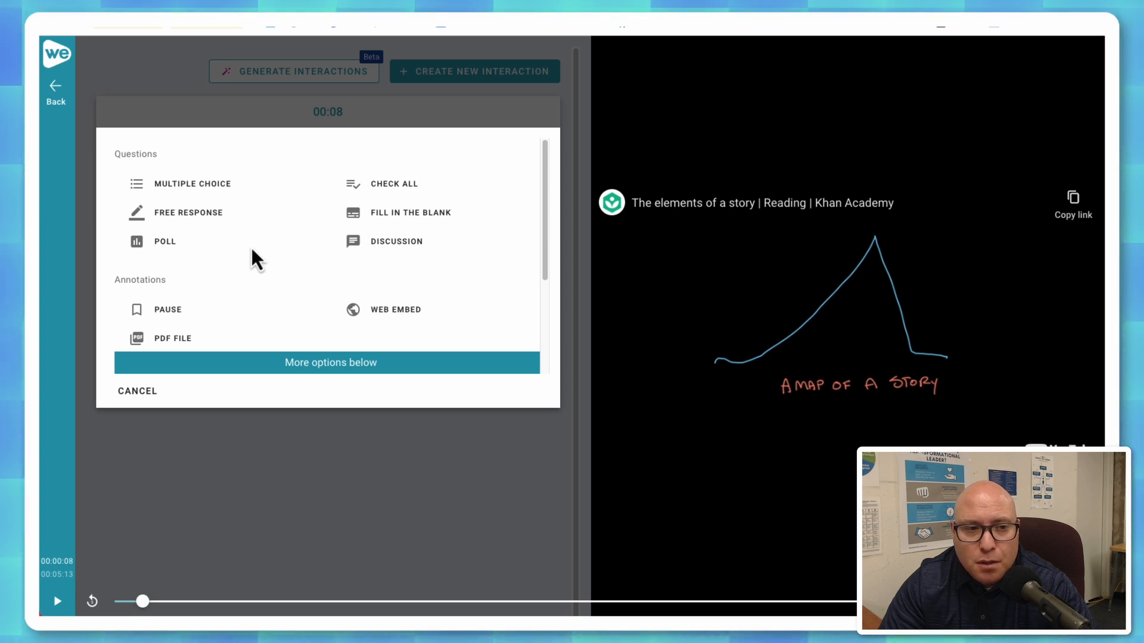
Add a free response question at 00:08 asking "Why do you think this is referred to as a "map"?" and save it.
left_click(200, 213)
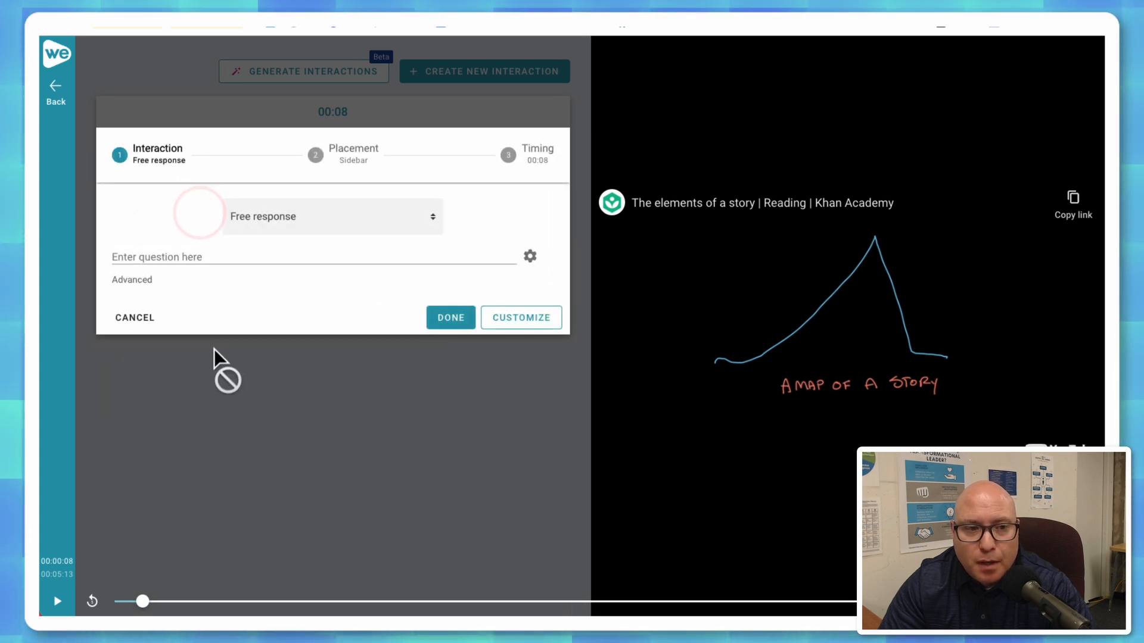
left_click(186, 256)
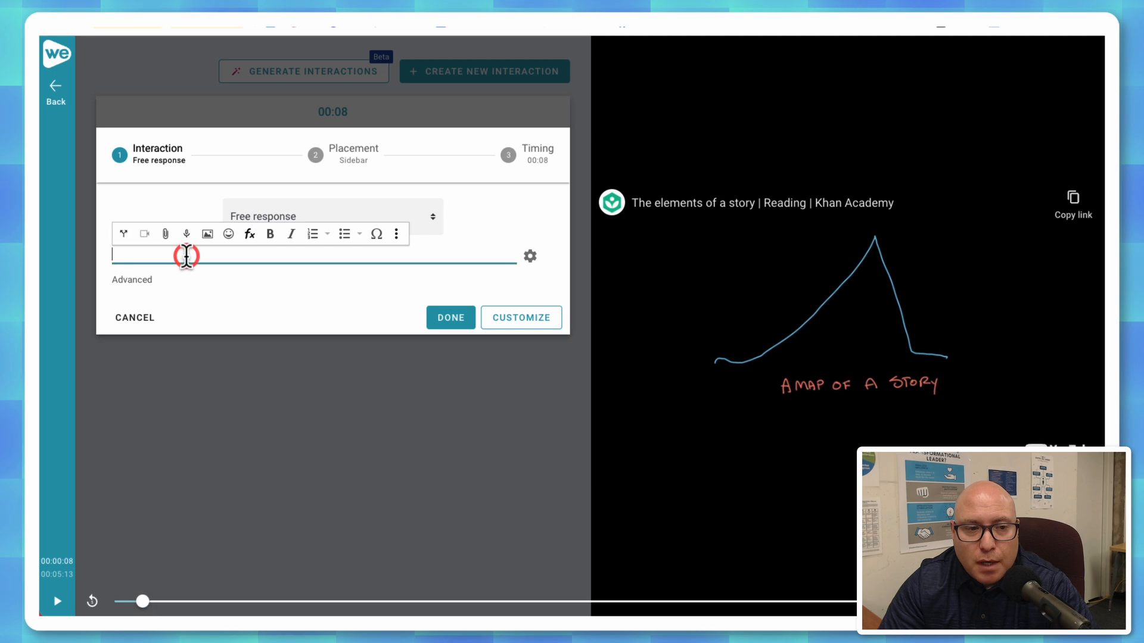
type("Why do you think this is referre")
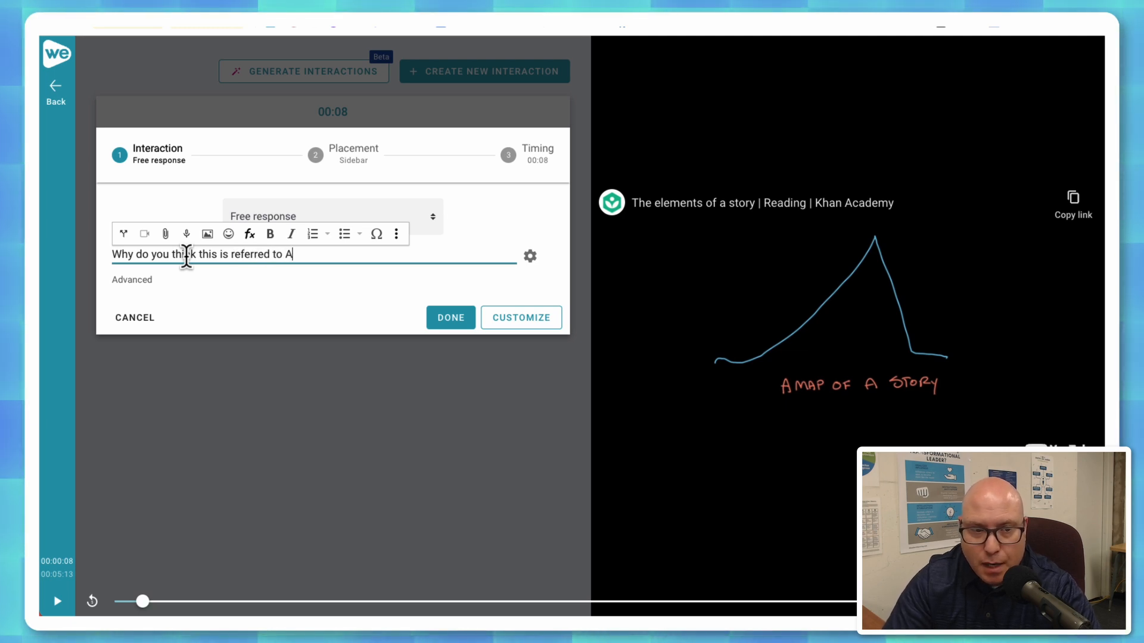
type("d to A")
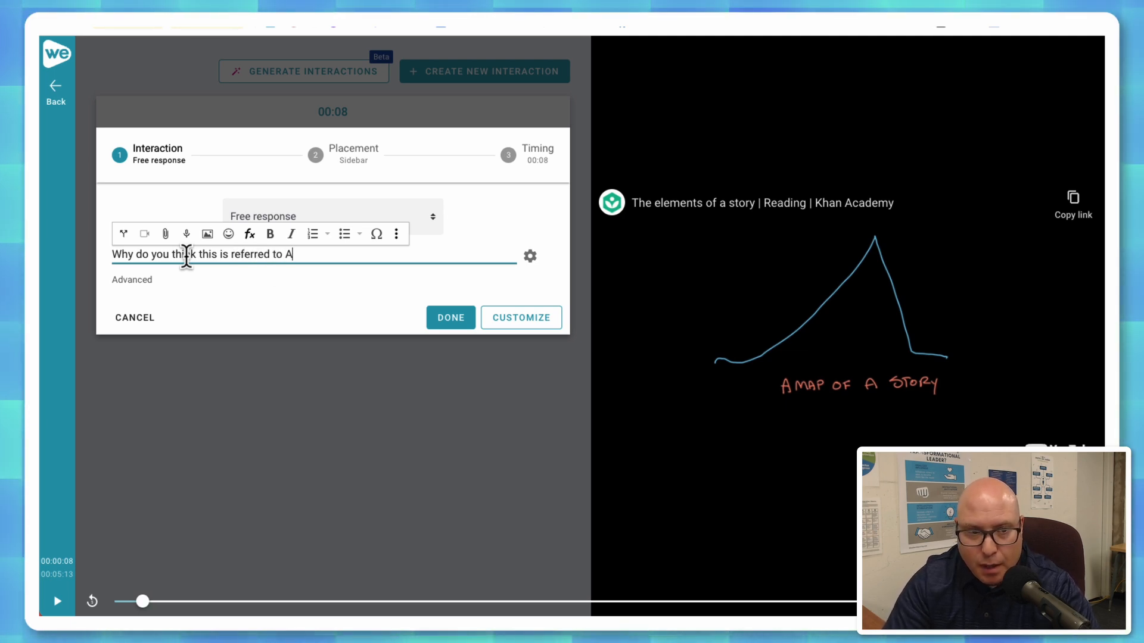
type("as a \"map")
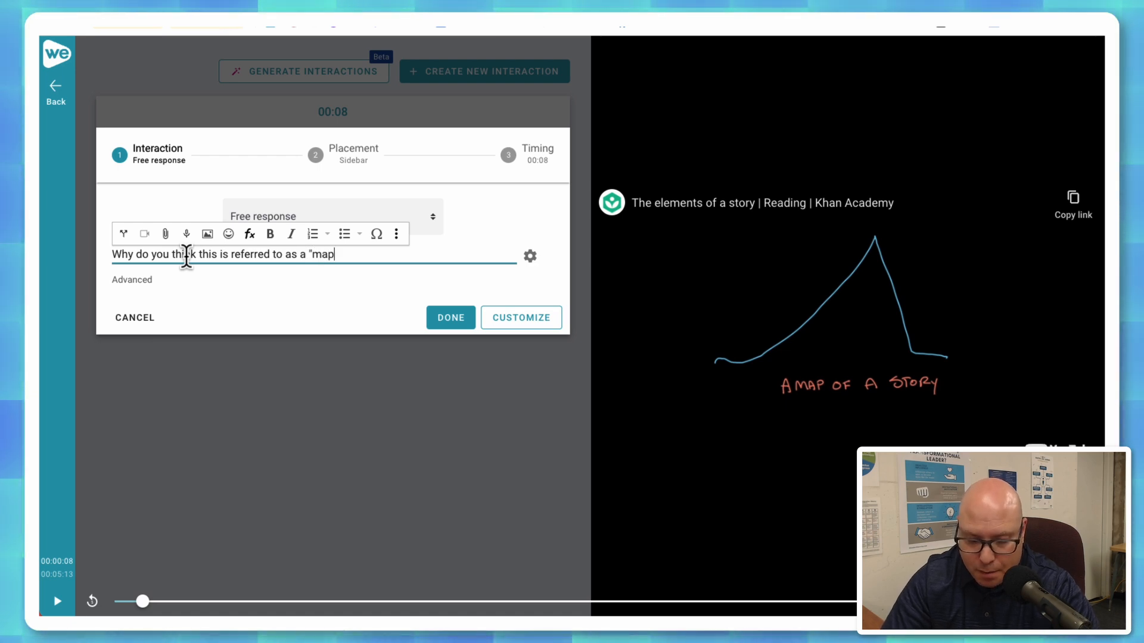
type("\"?")
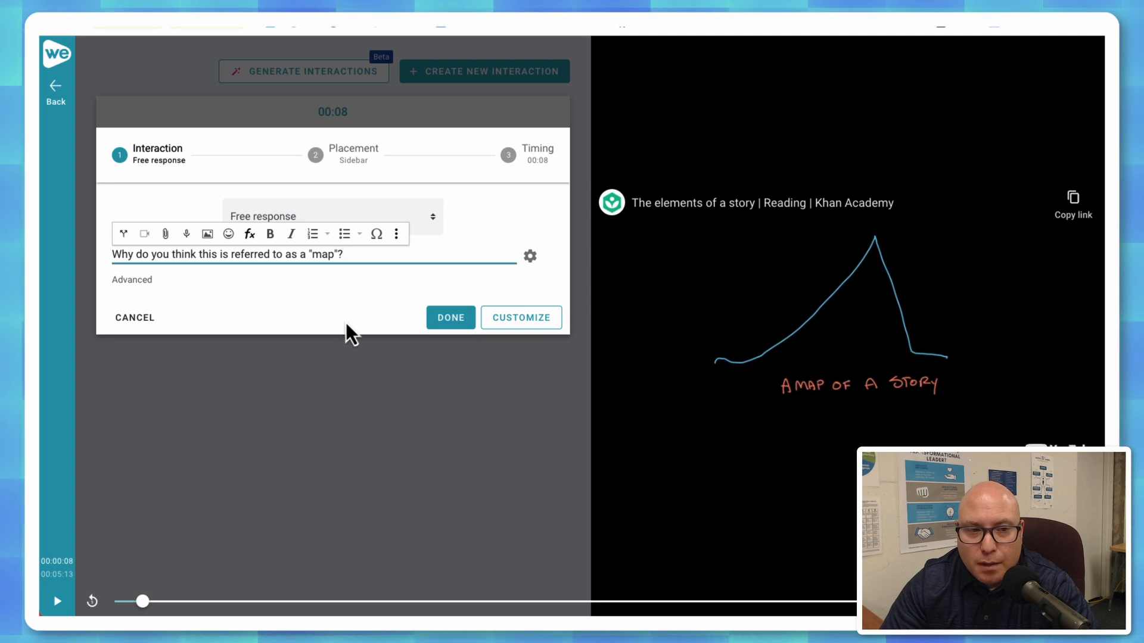
left_click(454, 325)
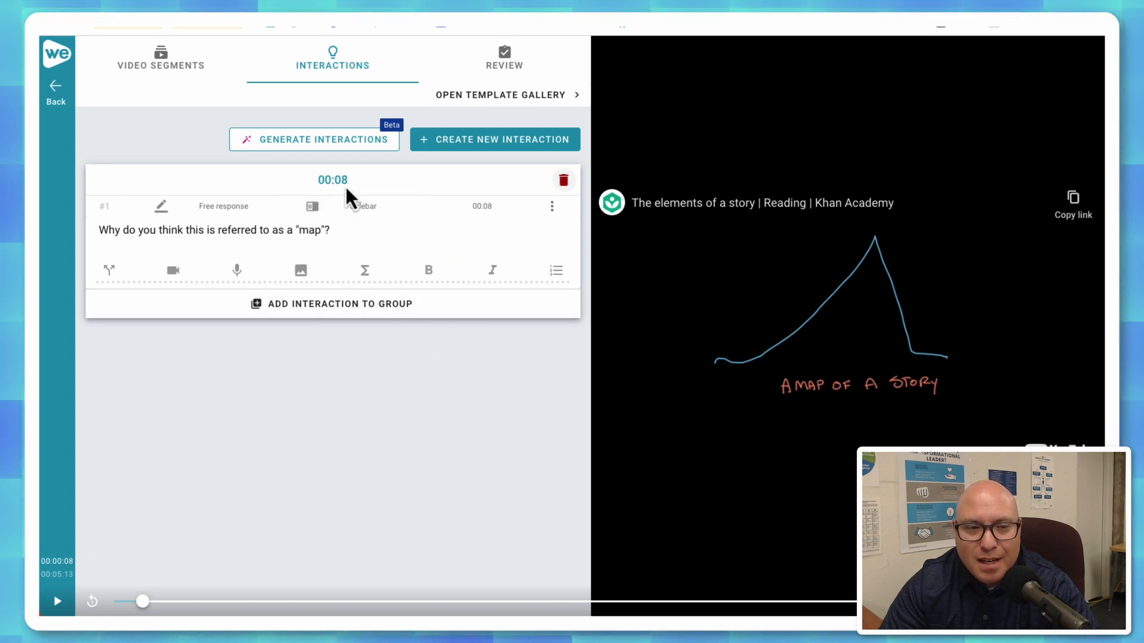
left_click(319, 398)
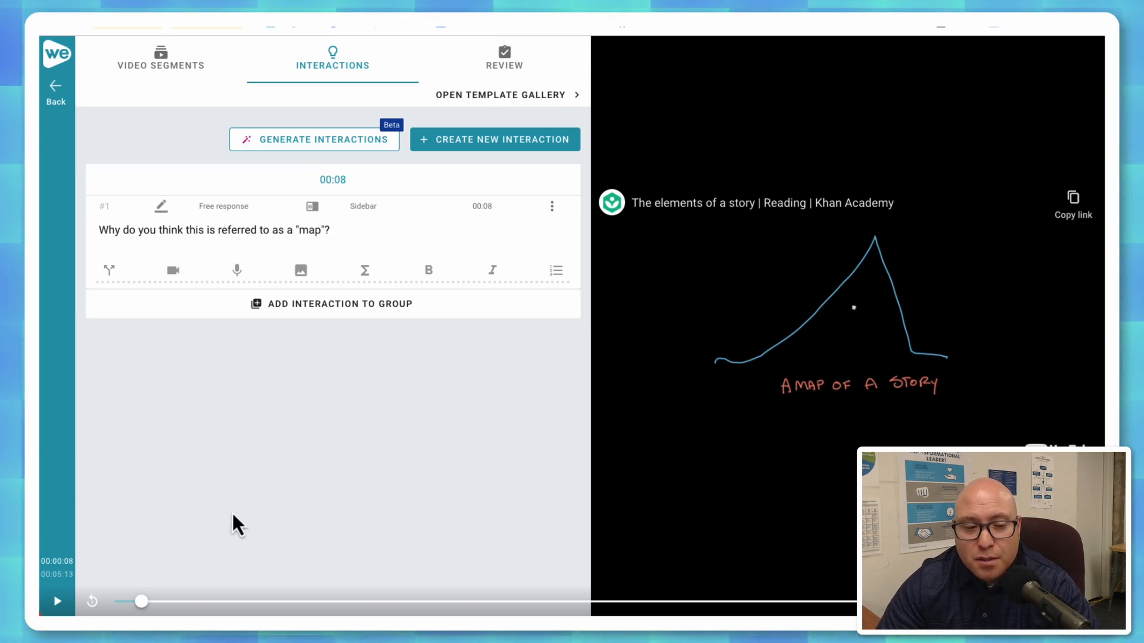
Advance the video to 01:39, playing it briefly along the way, and pause it there.
left_click(143, 602)
left_click_drag(144, 604, 157, 604)
left_click_drag(167, 602, 178, 604)
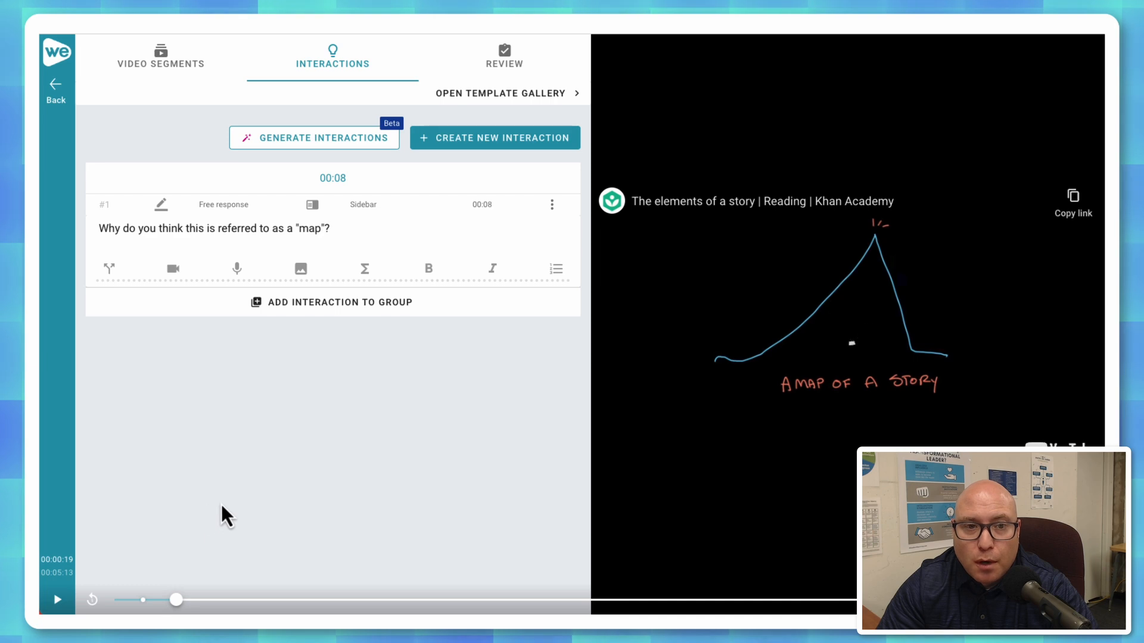
left_click_drag(180, 599, 246, 599)
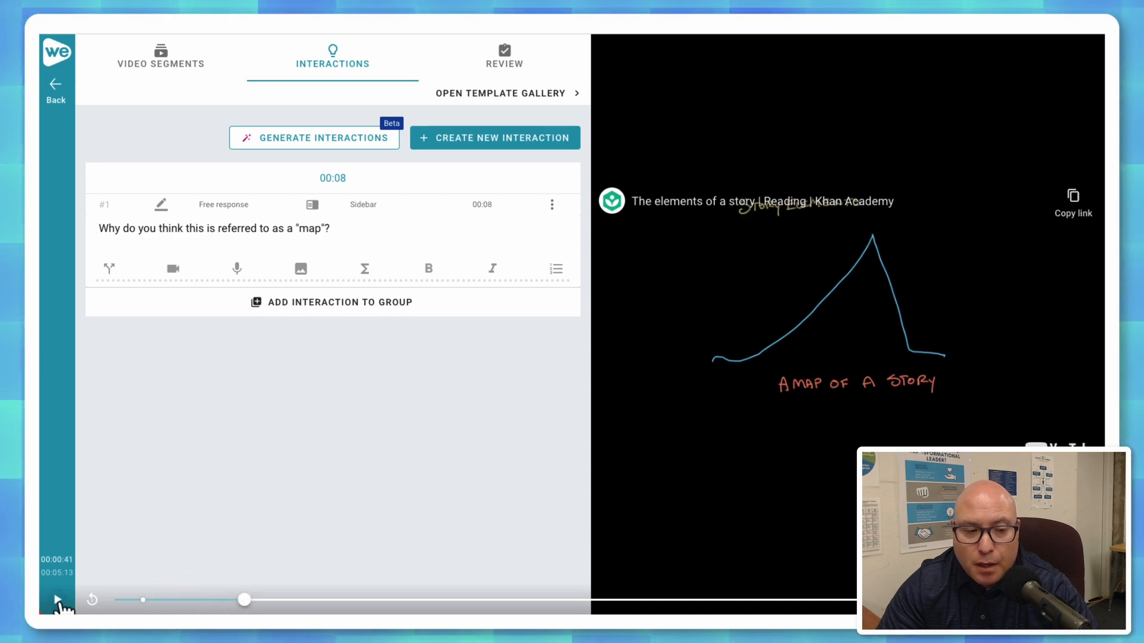
left_click(58, 601)
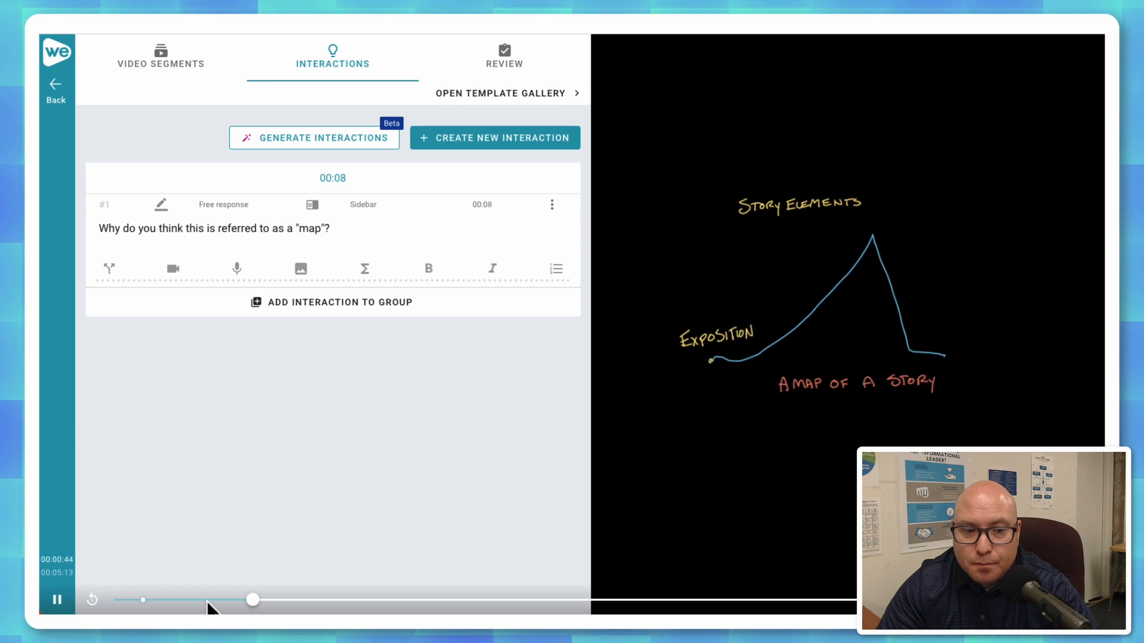
left_click_drag(255, 599, 416, 599)
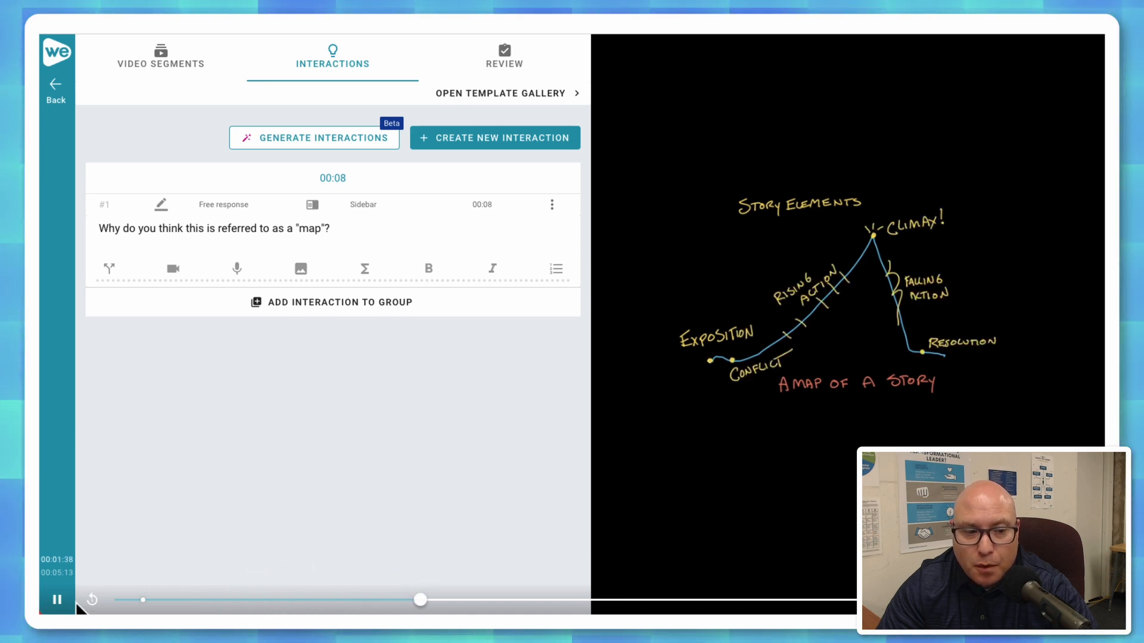
left_click(57, 600)
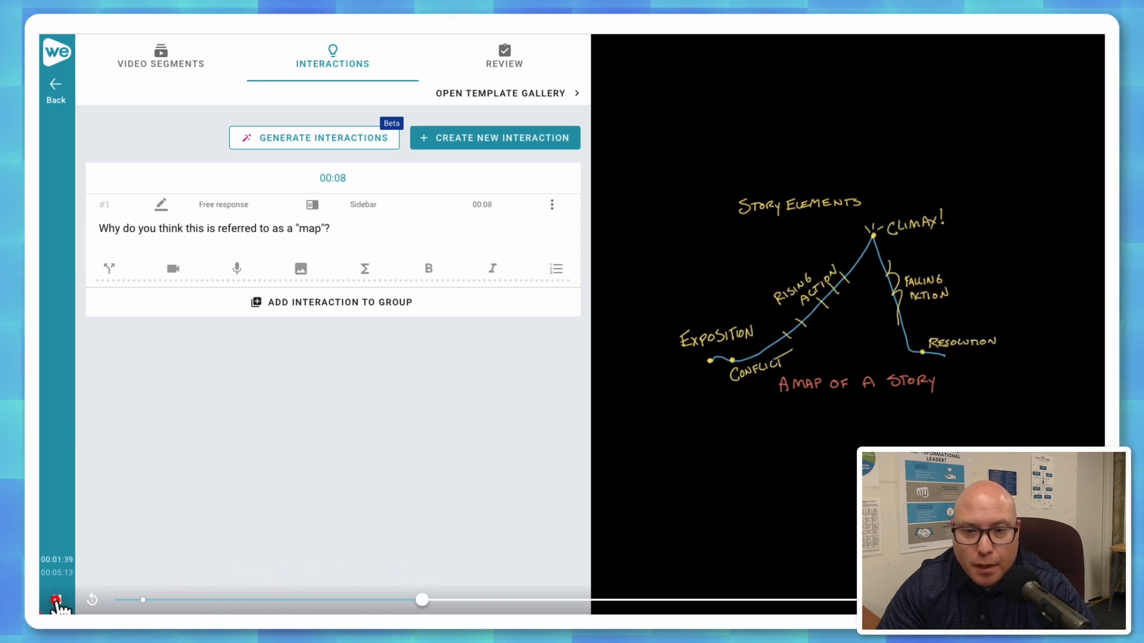
Start a multiple choice interaction at 01:39 with the question "Which is NOT an element of plot?".
left_click(467, 144)
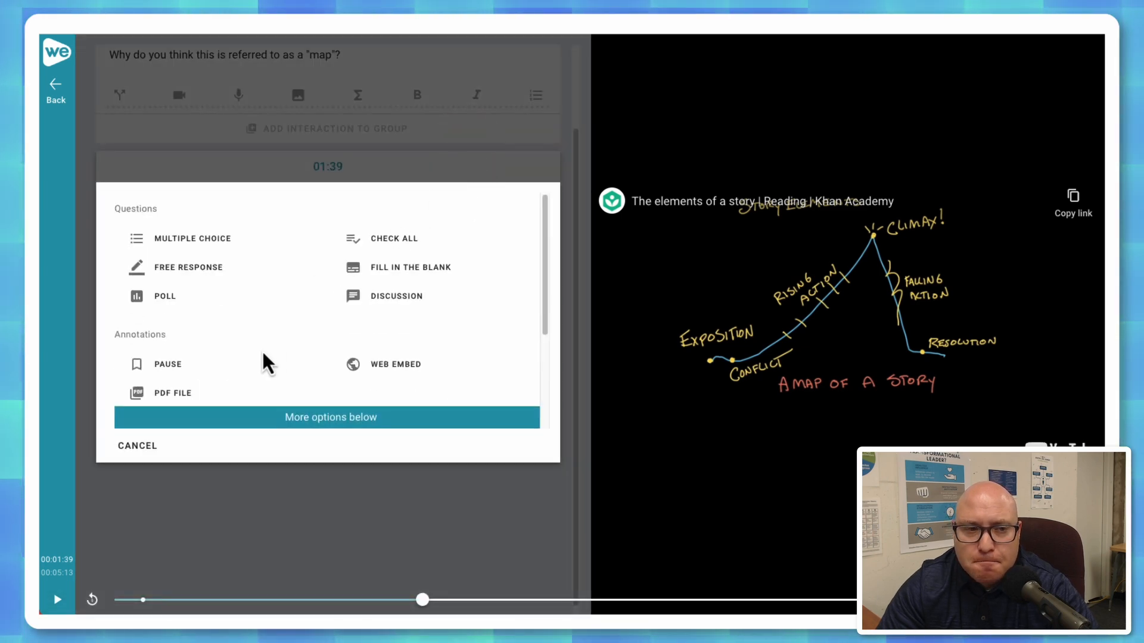
left_click(197, 239)
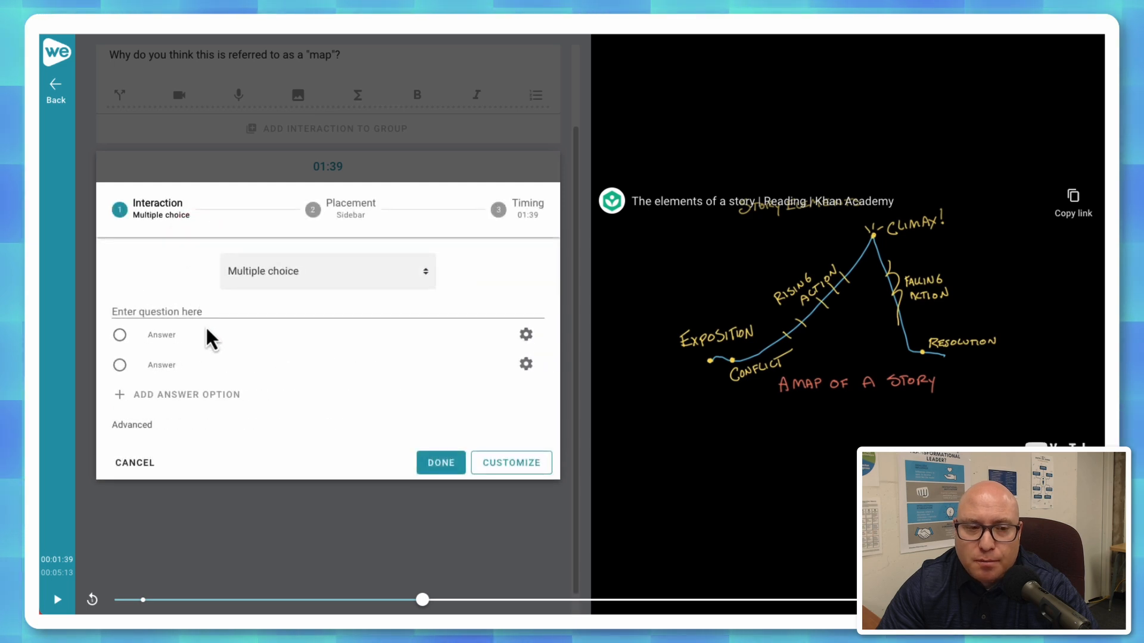
left_click(166, 311)
type("Which is NOT an element o")
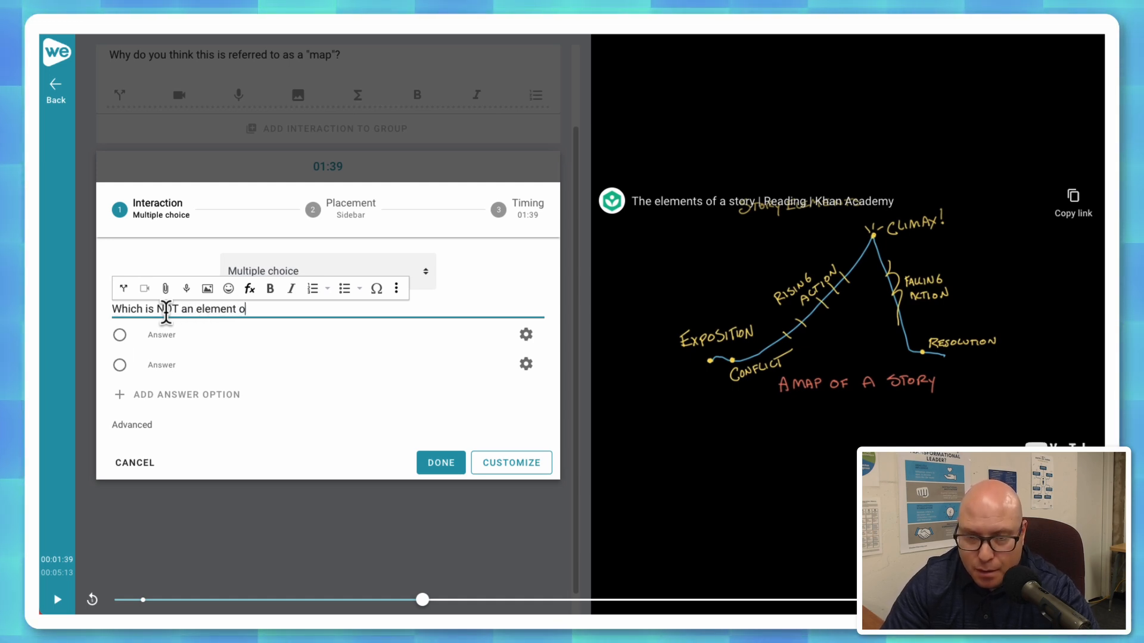
type("f plat")
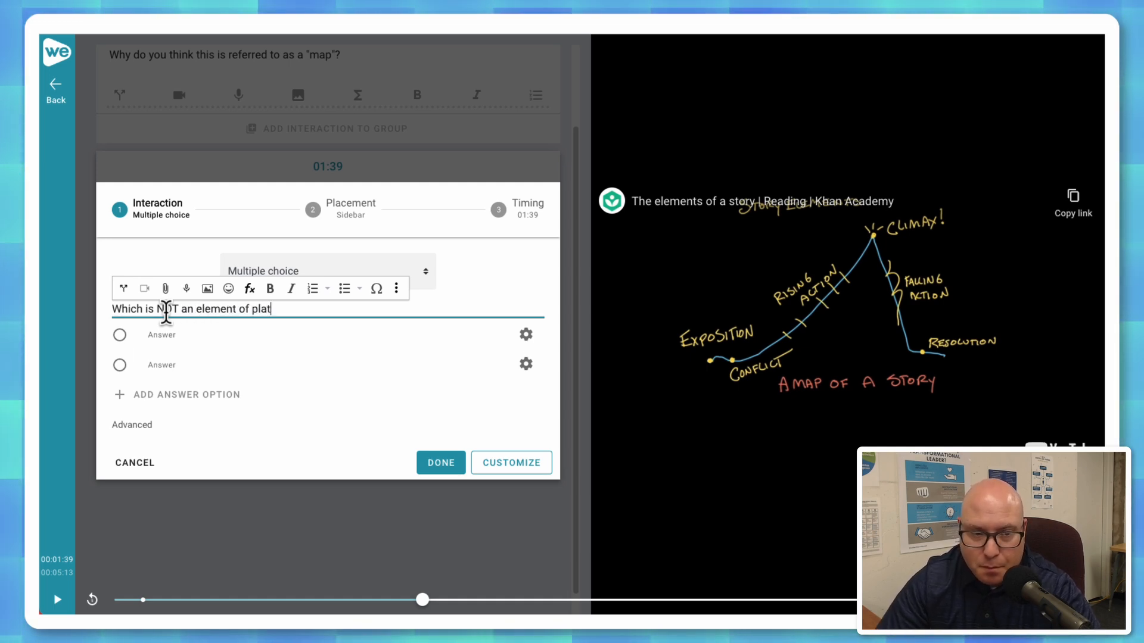
key("BackSpace")
key("BackSpace")
type("ot?")
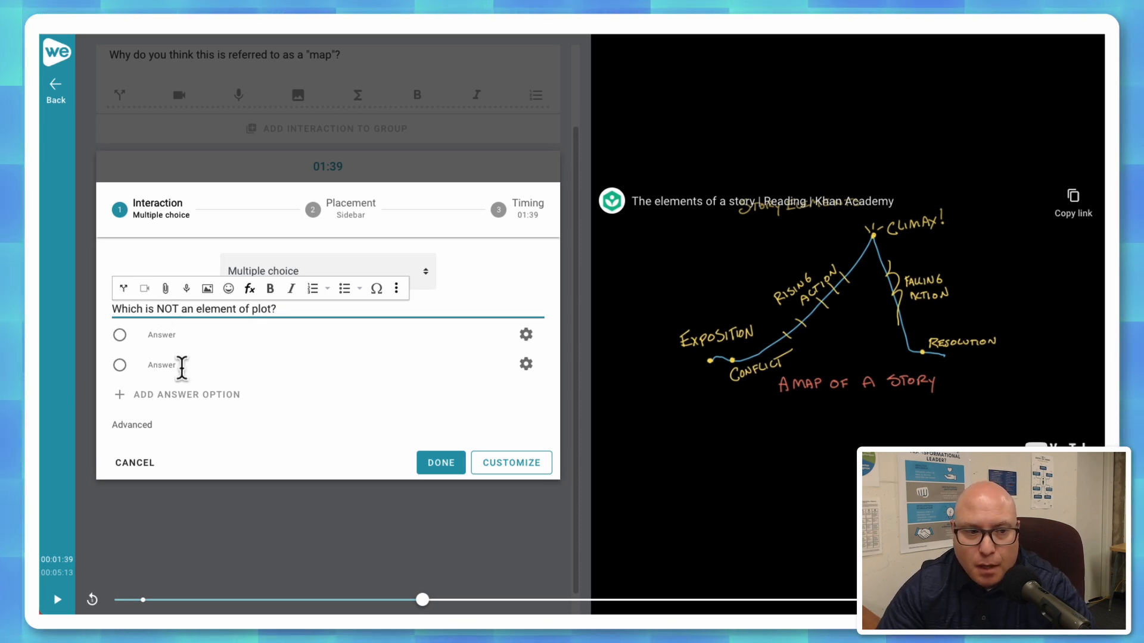
Enter "Exposition" and "Introduction" as the first two answers and mark "Introduction" as the correct one.
left_click(169, 336)
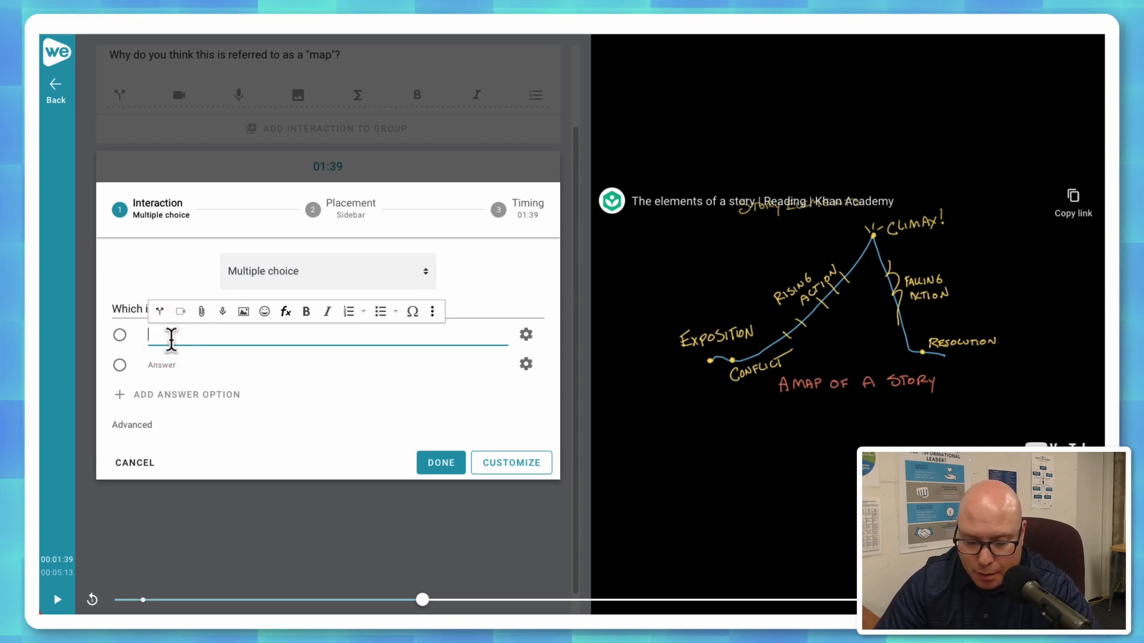
type("Exposition")
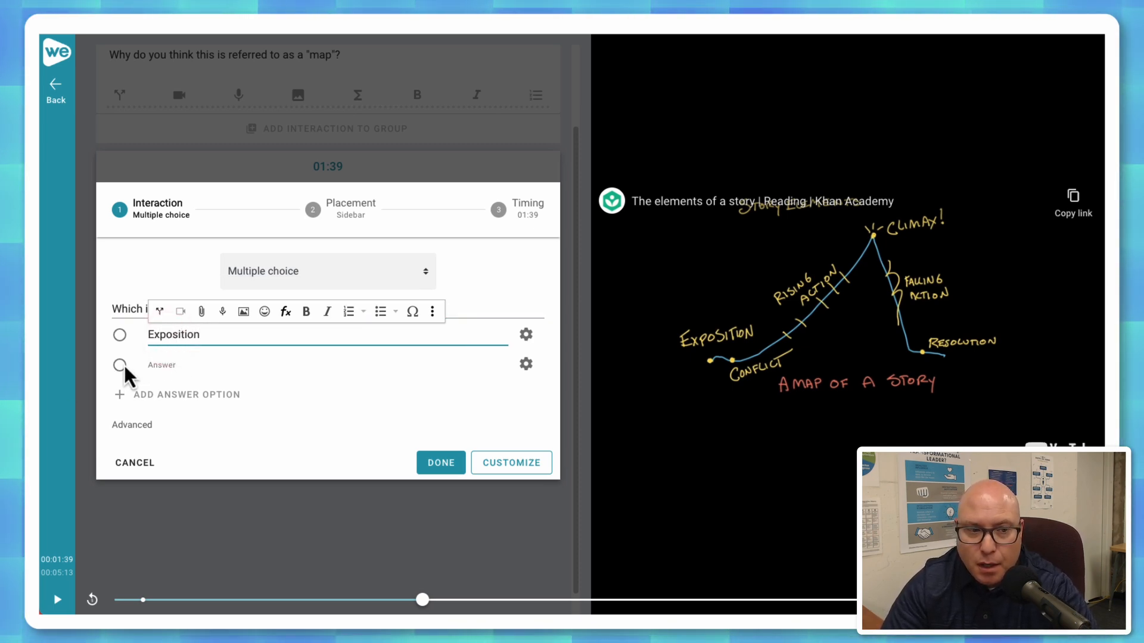
left_click(167, 365)
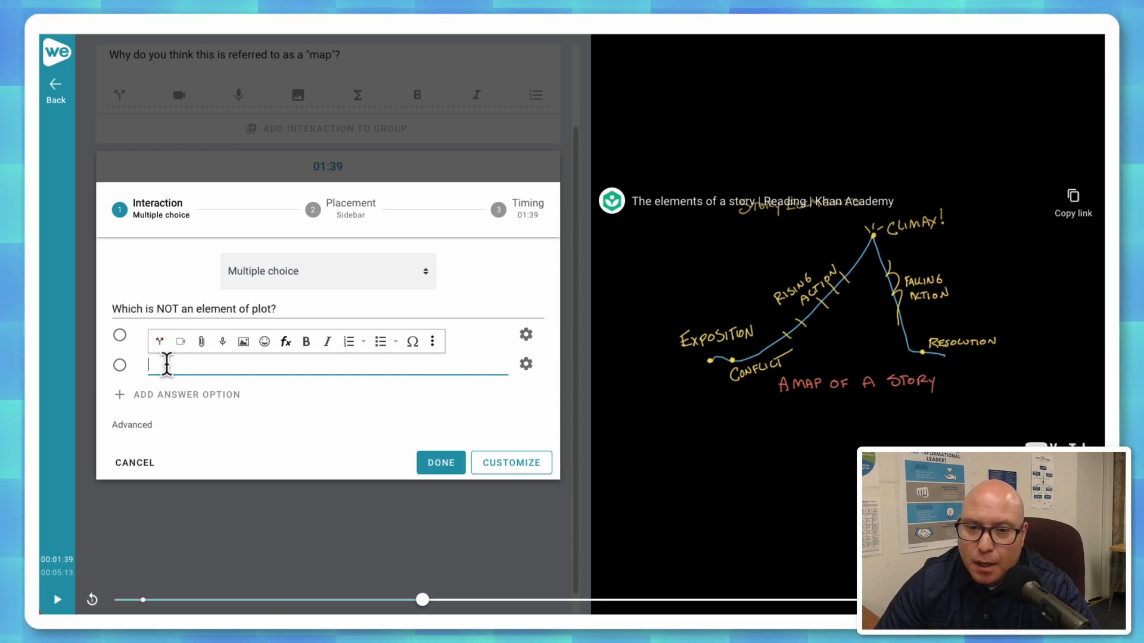
type("Introduction")
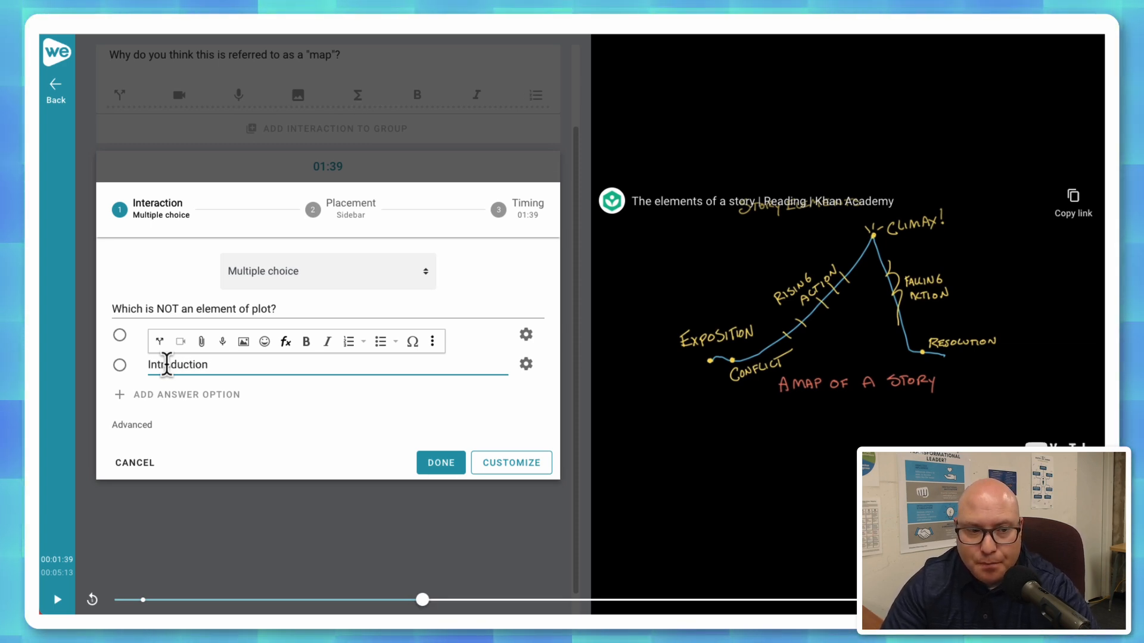
left_click(120, 366)
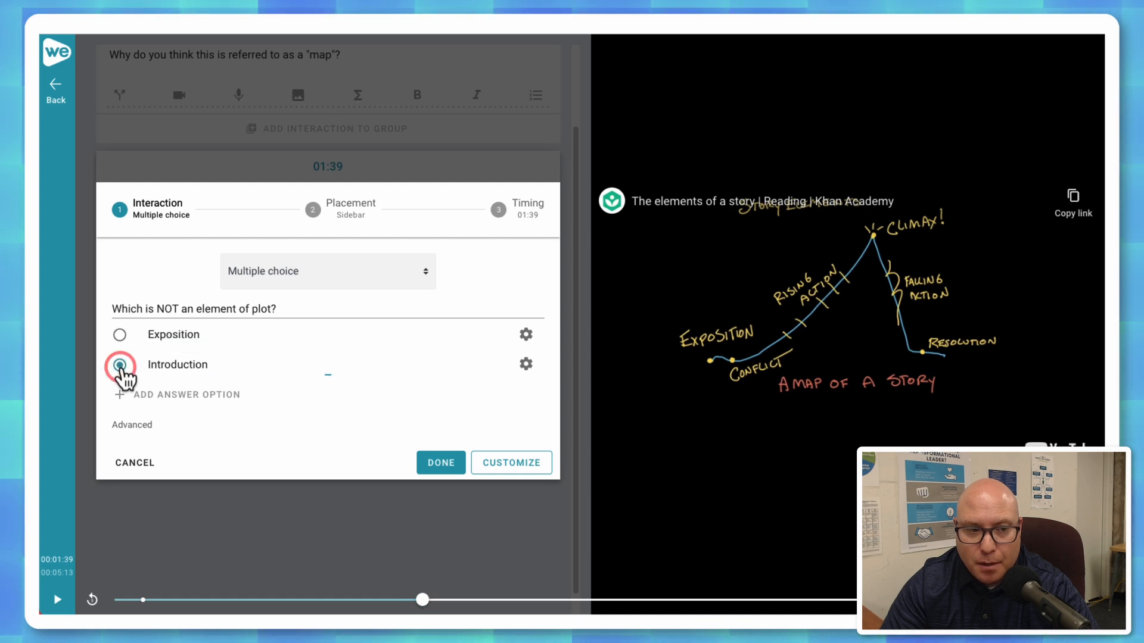
Add "Climax" and "Resolution" as further answer options and save the multiple choice question.
left_click(122, 396)
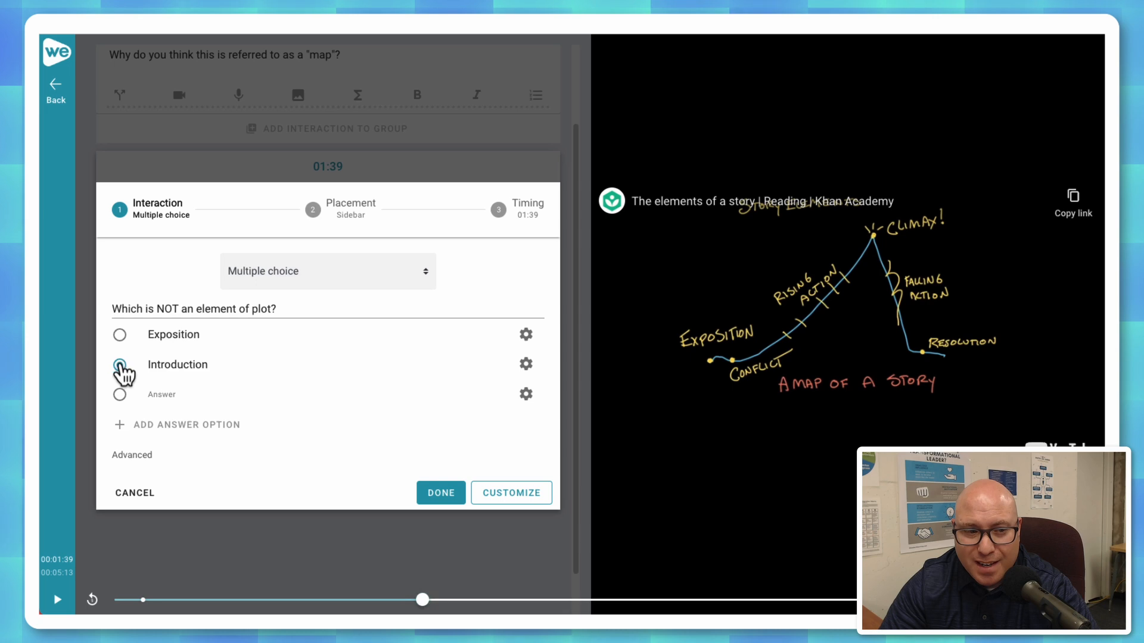
left_click(159, 395)
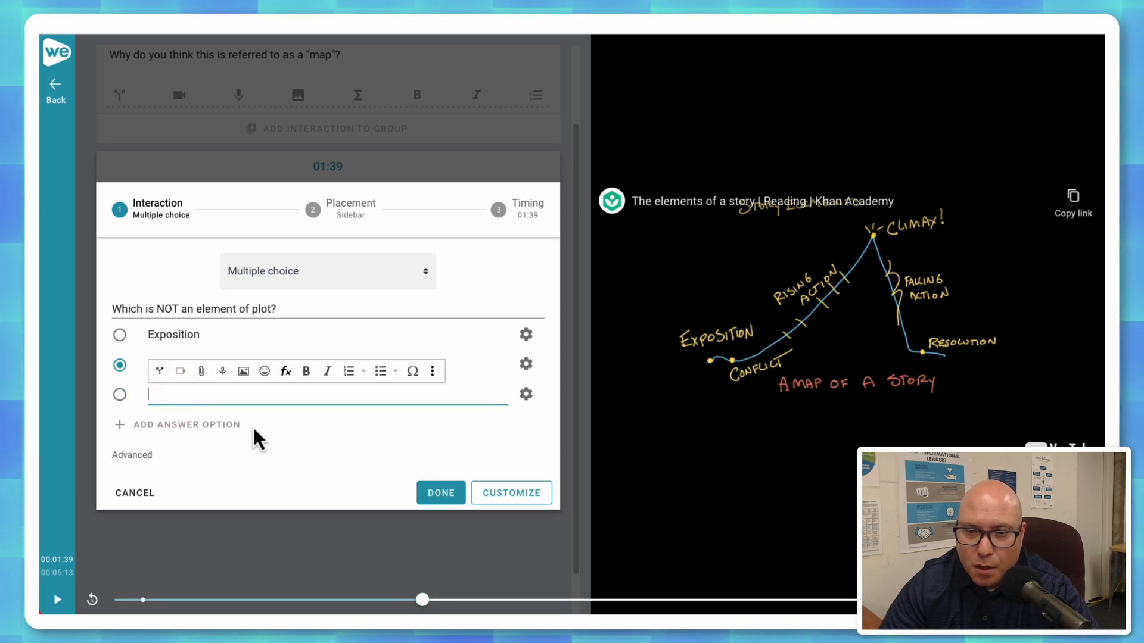
type("Climax")
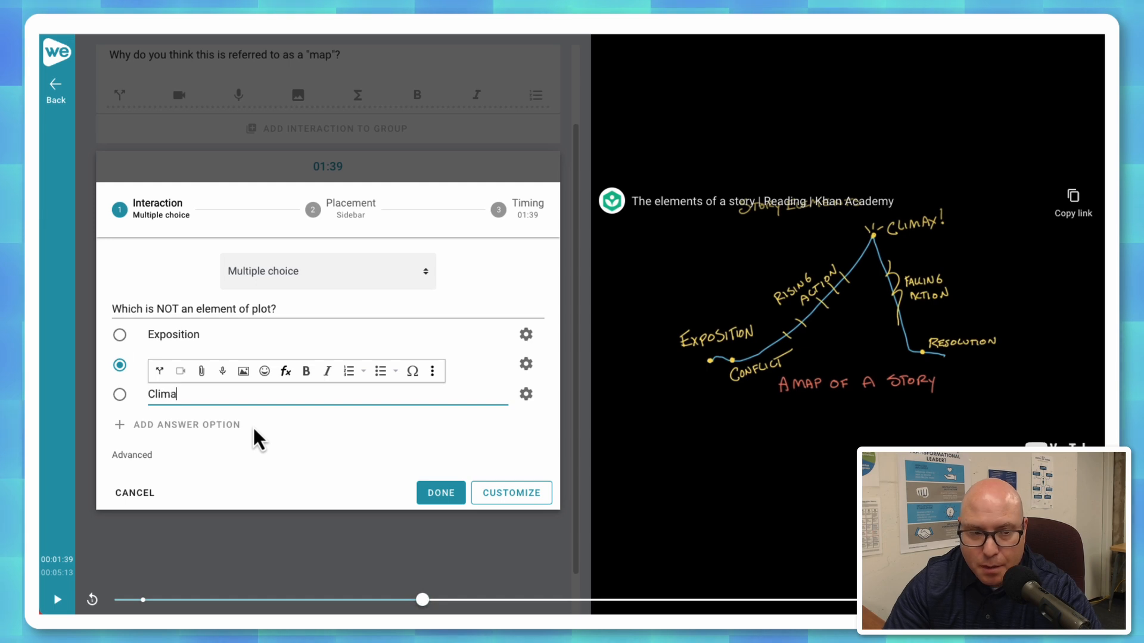
left_click(192, 427)
left_click(189, 426)
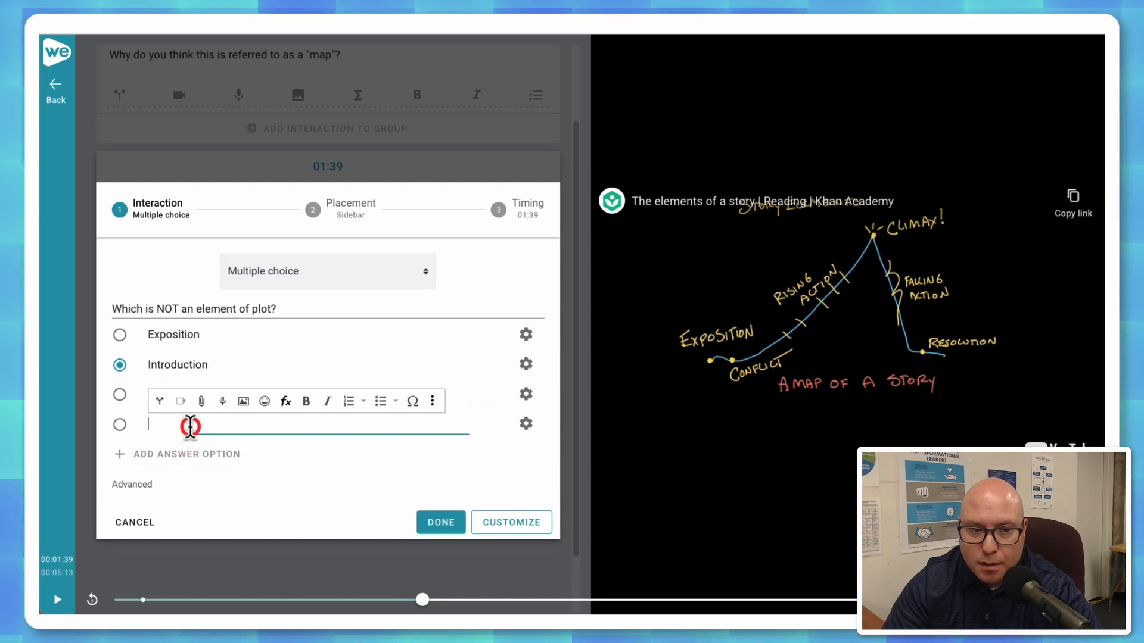
type("Resolt")
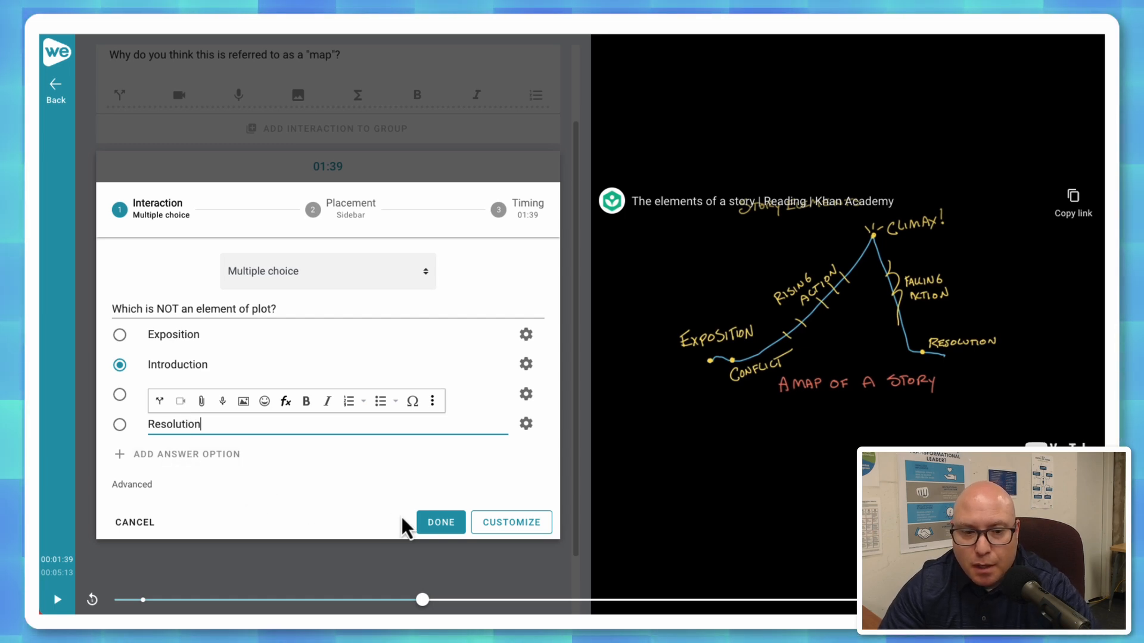
left_click(439, 524)
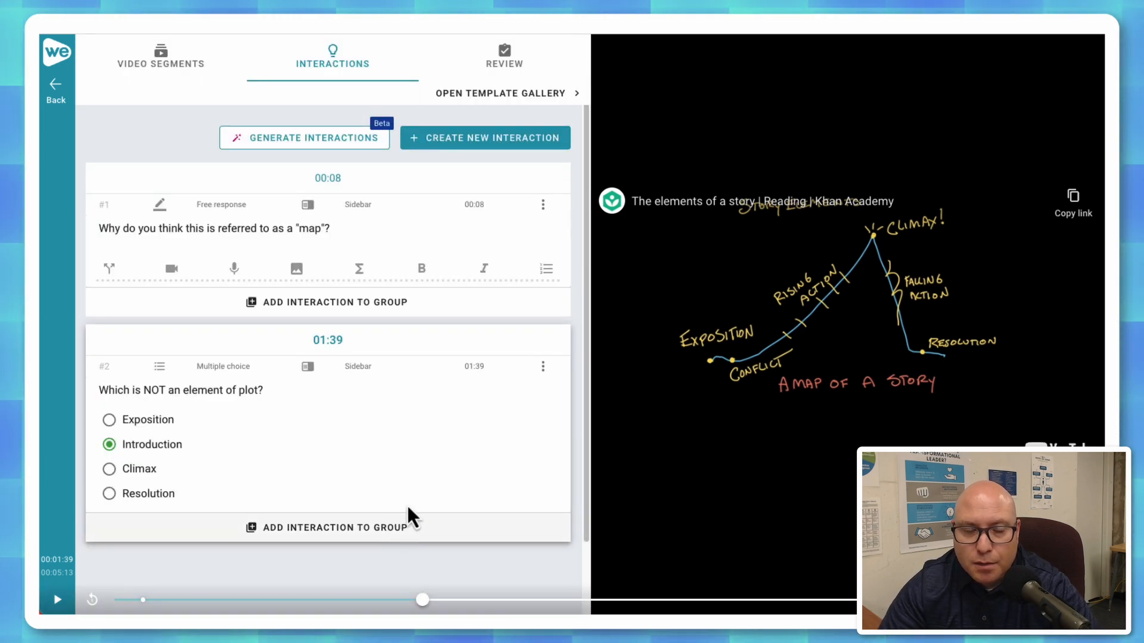
Move the video to 02:01 and examine the ready-made interaction templates in the template gallery.
left_click_drag(424, 600, 491, 602)
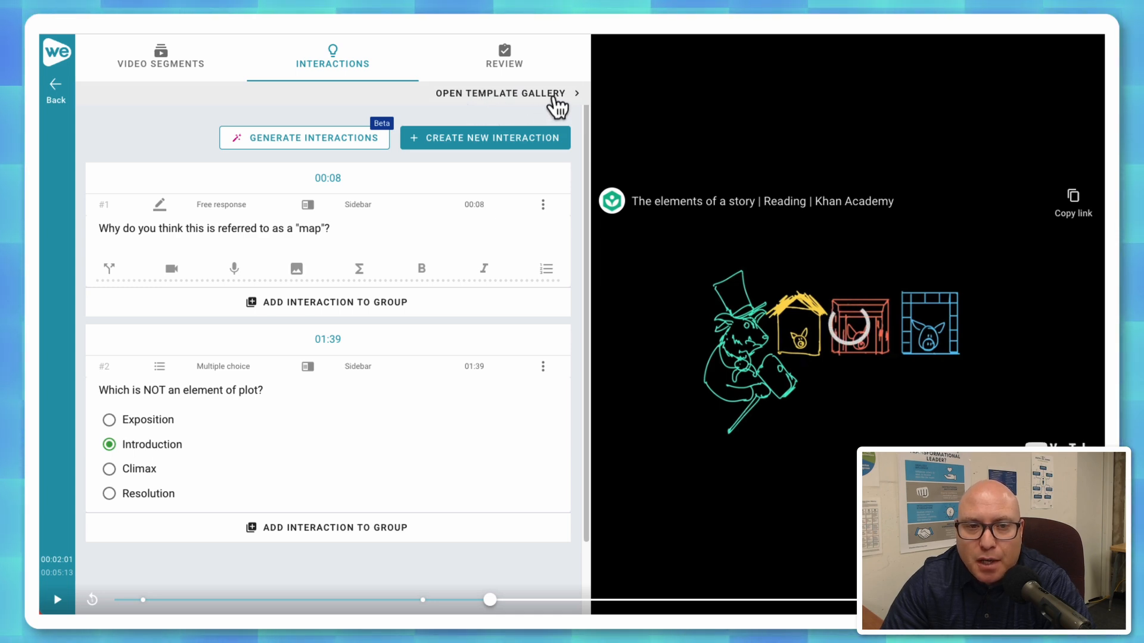
left_click(523, 95)
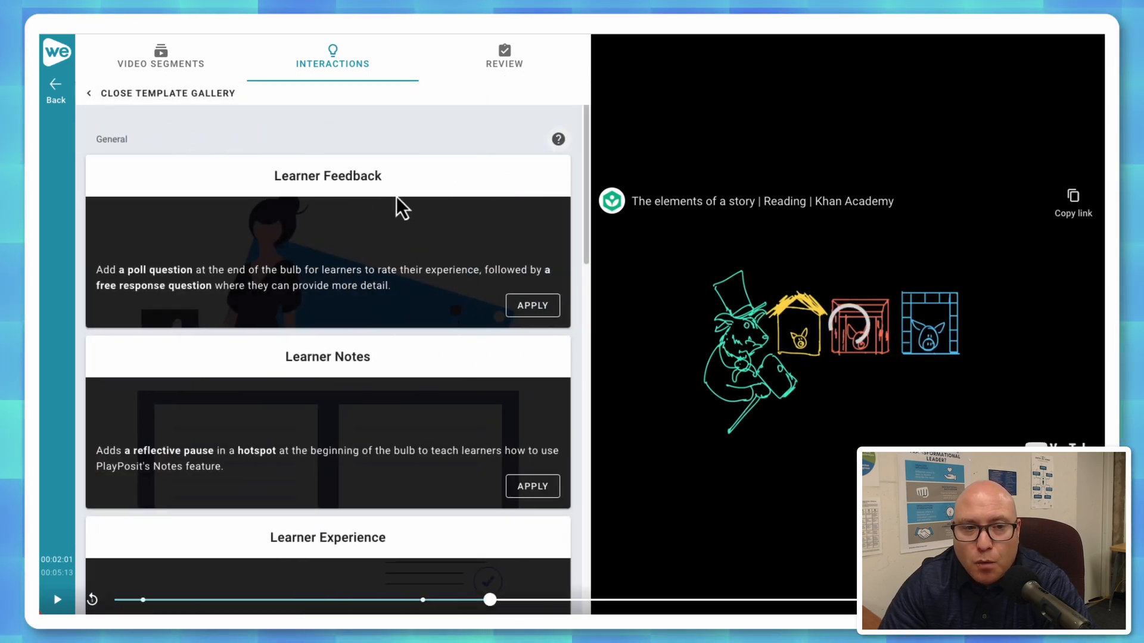
scroll(410, 183, "down", 3)
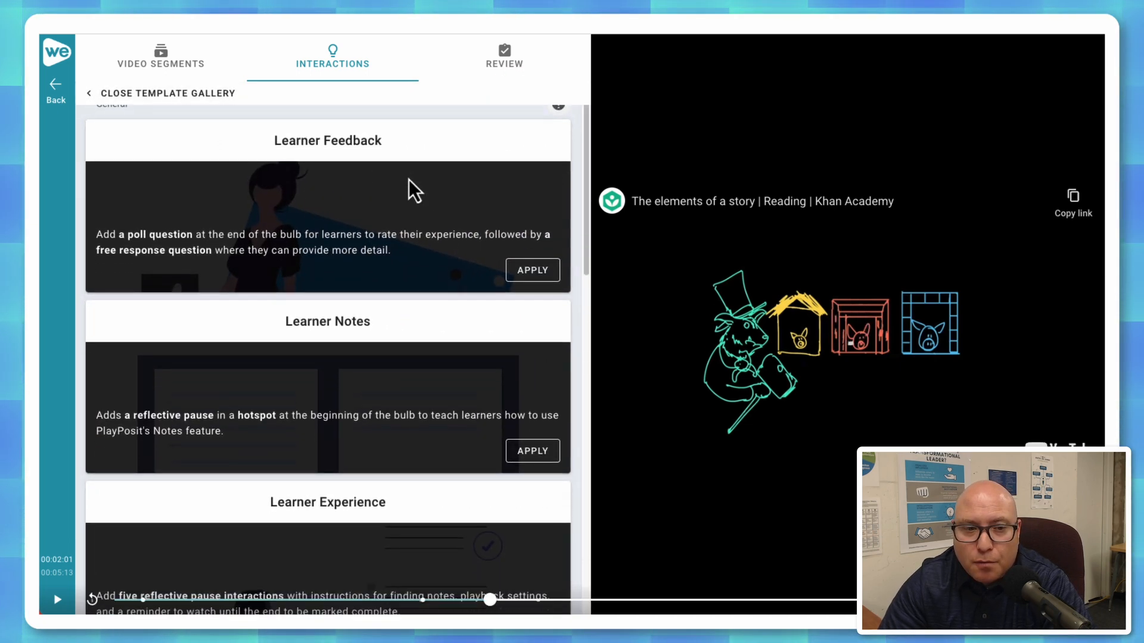
scroll(410, 182, "down", 7)
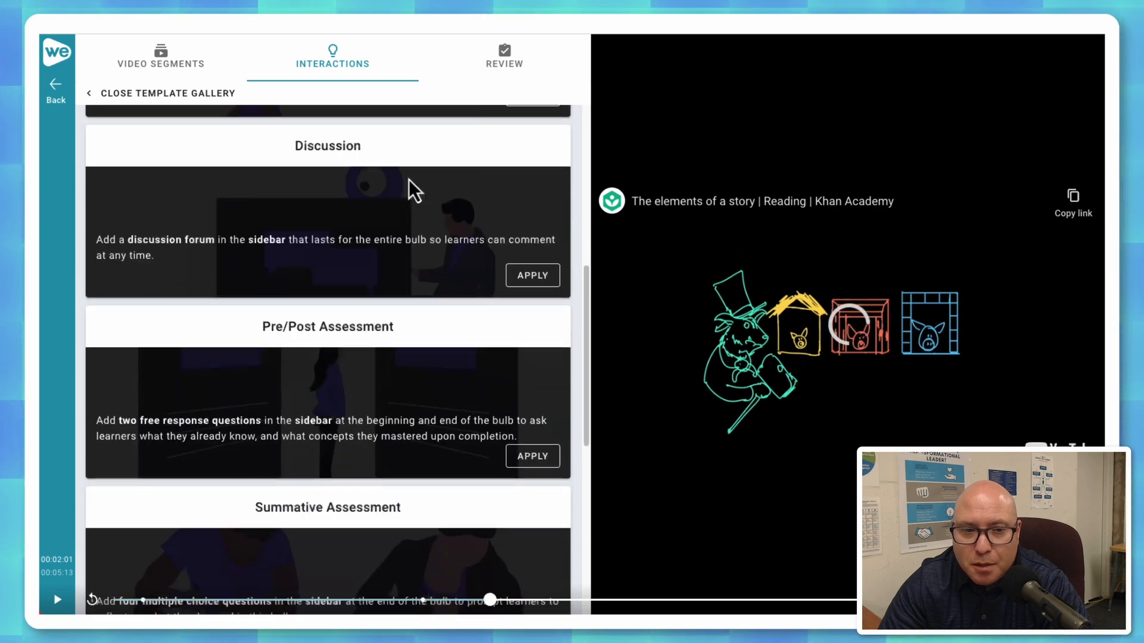
scroll(409, 180, "down", 5)
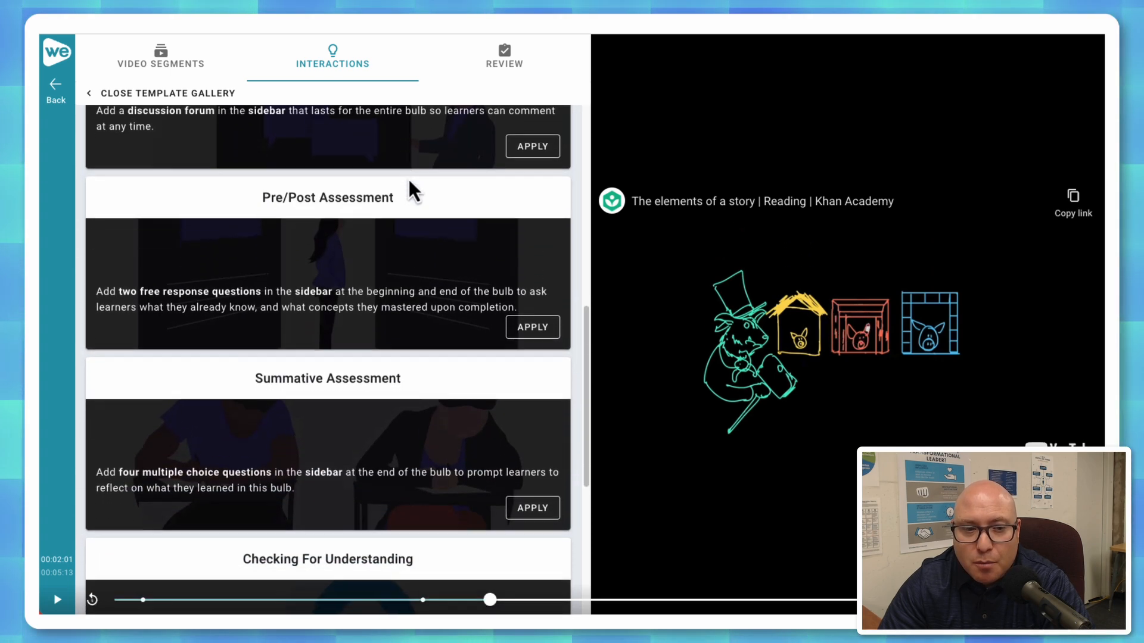
scroll(409, 180, "down", 5)
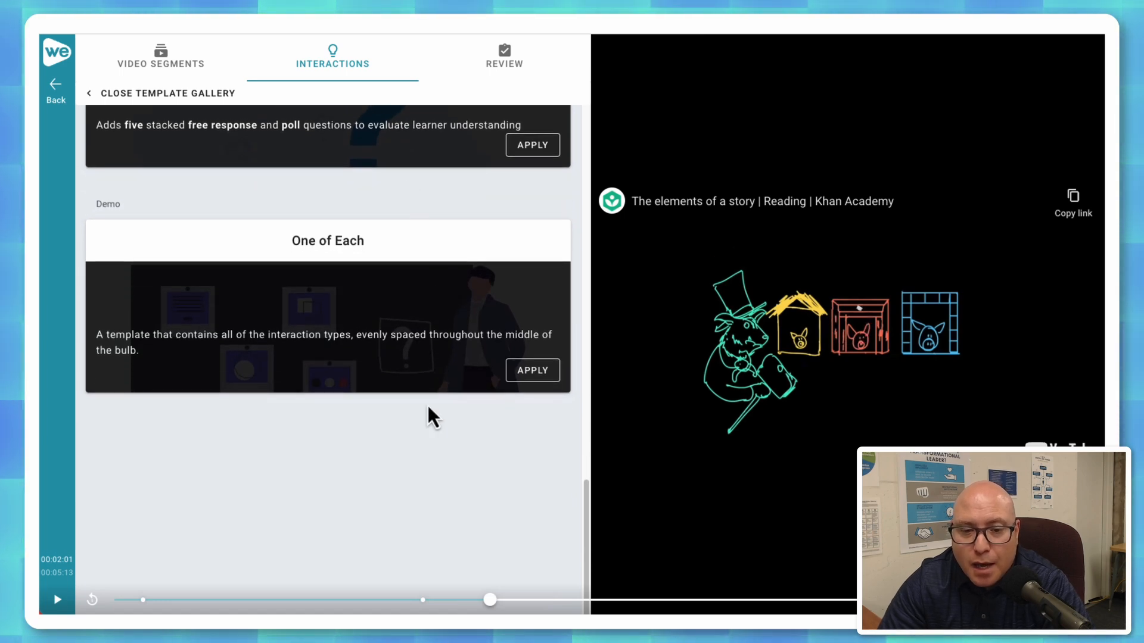
scroll(484, 395, "up", 8)
scroll(484, 395, "up", 6)
scroll(481, 397, "down", 3)
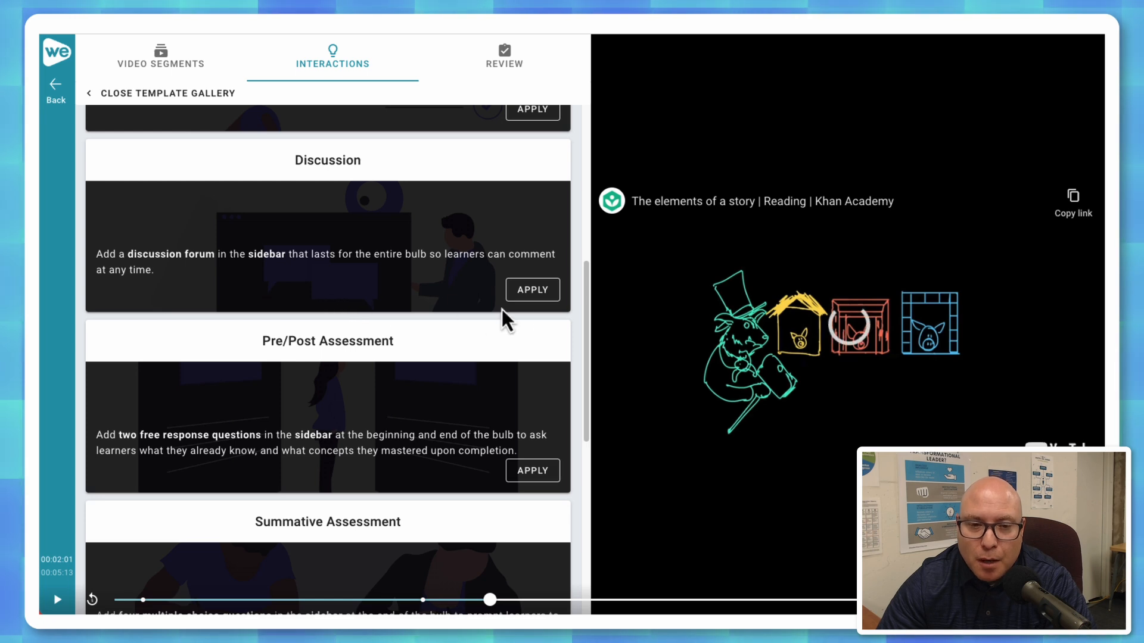
Apply the Discussion template to the video and review the Class Discussion Activity interaction.
left_click(525, 292)
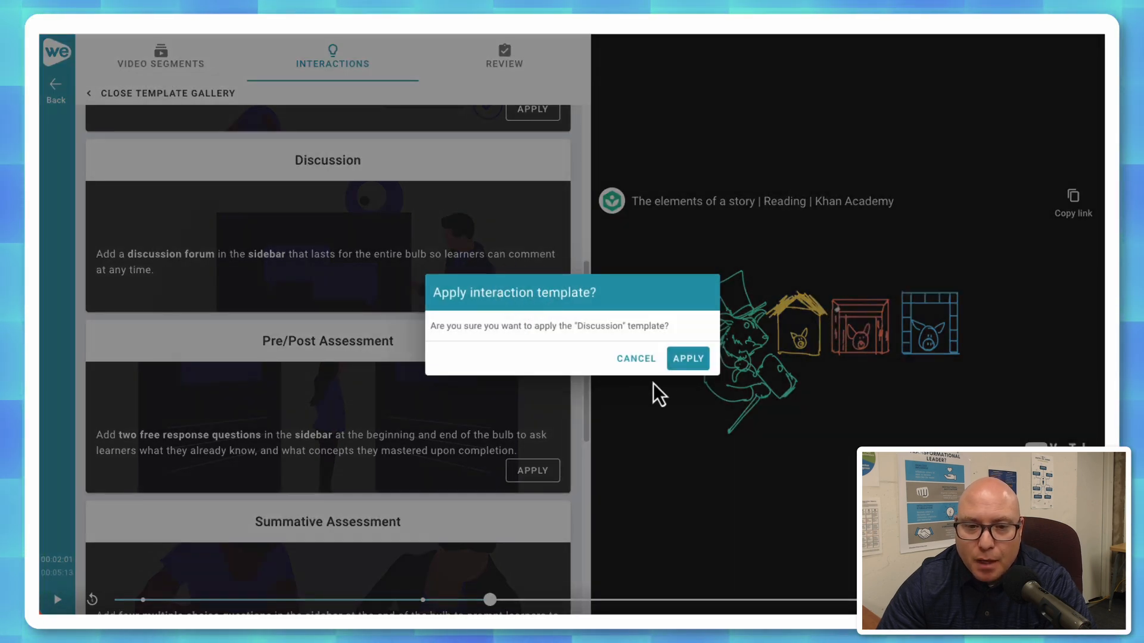
left_click(688, 359)
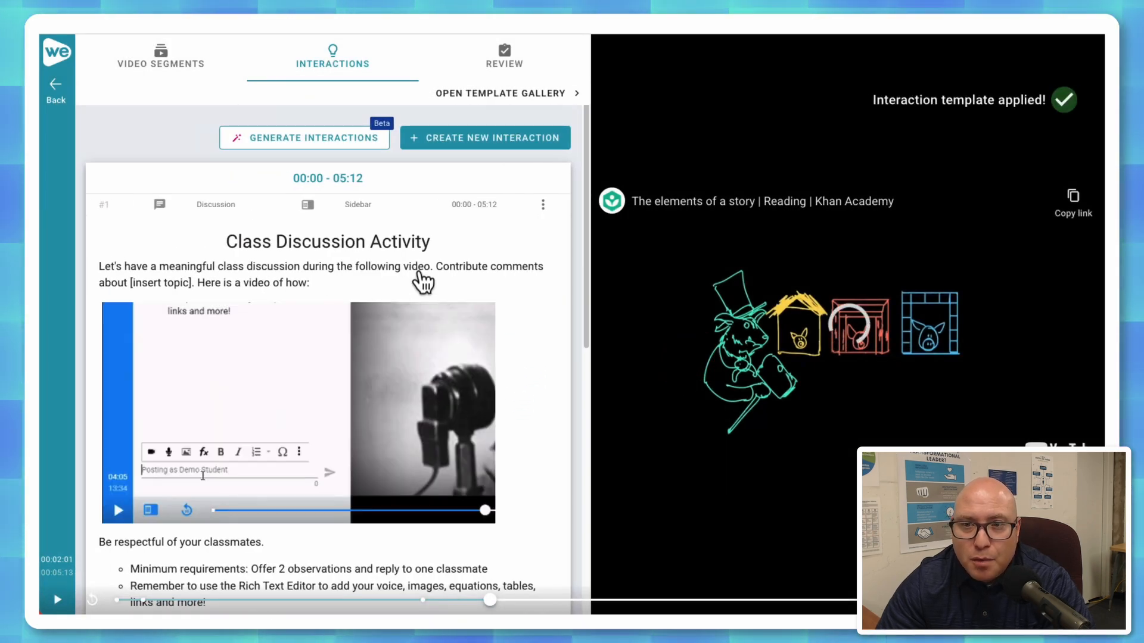
scroll(522, 285, "down", 1)
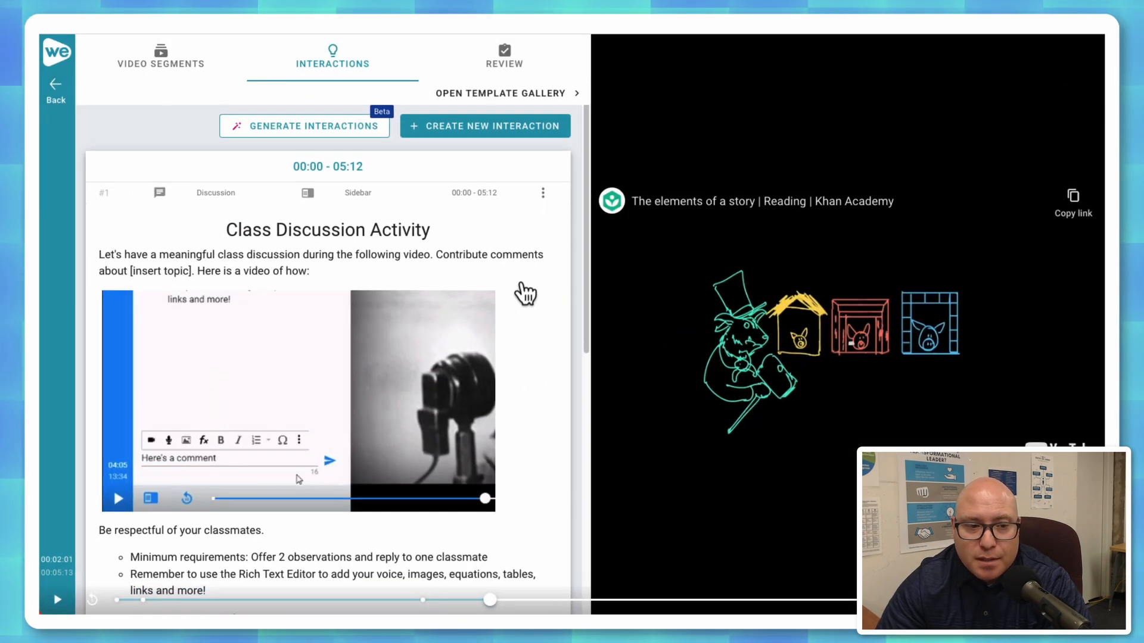
scroll(524, 294, "down", 2)
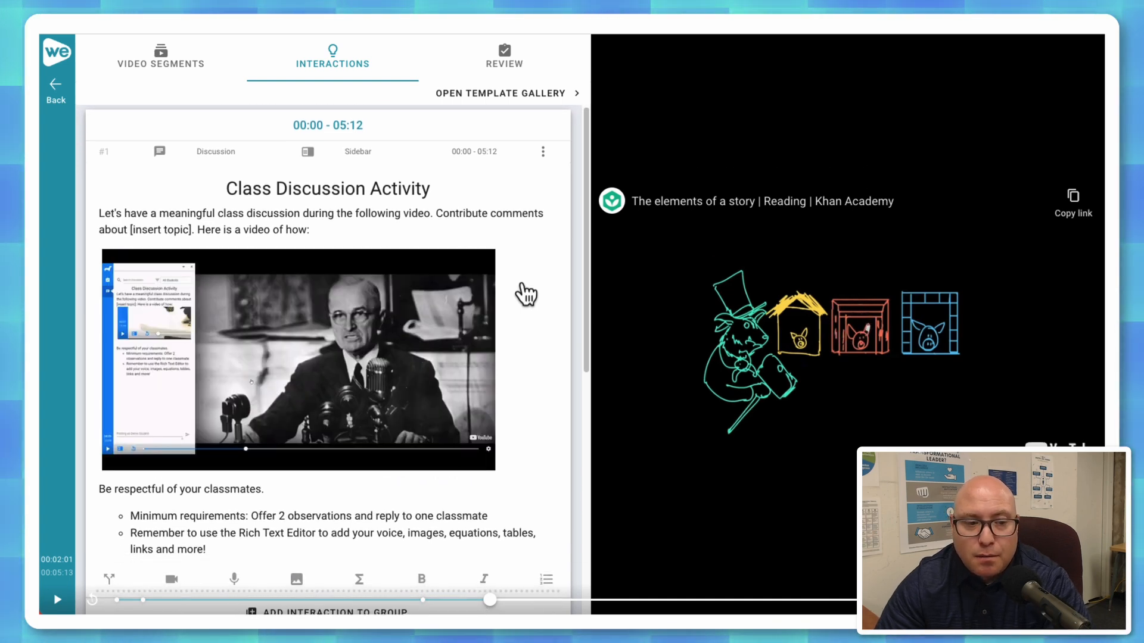
scroll(526, 295, "down", 1)
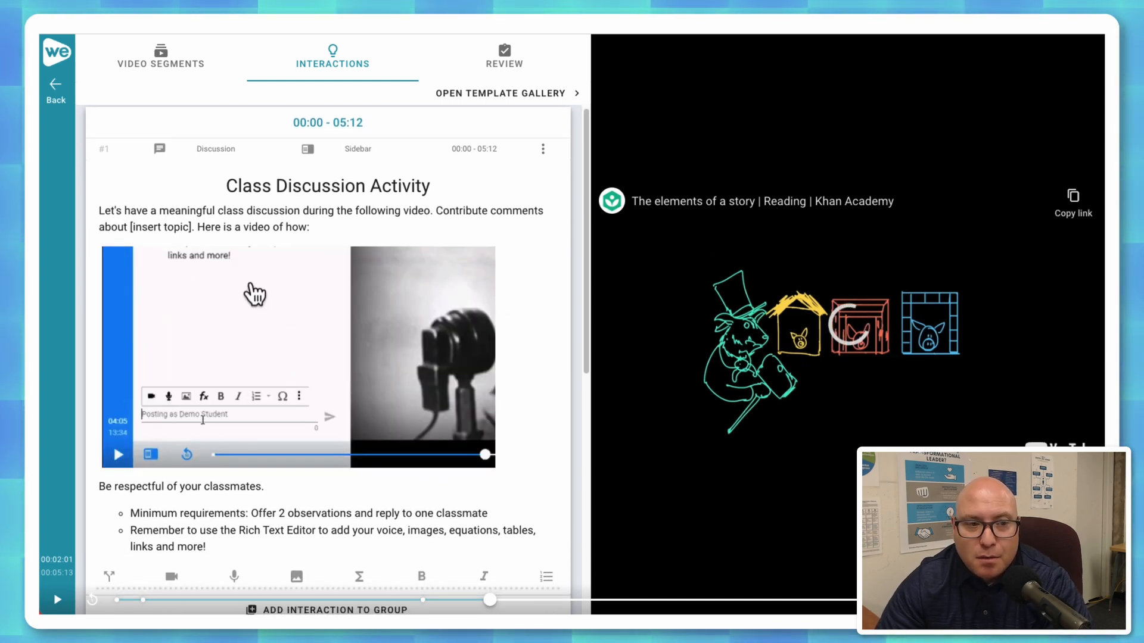
scroll(530, 348, "down", 1)
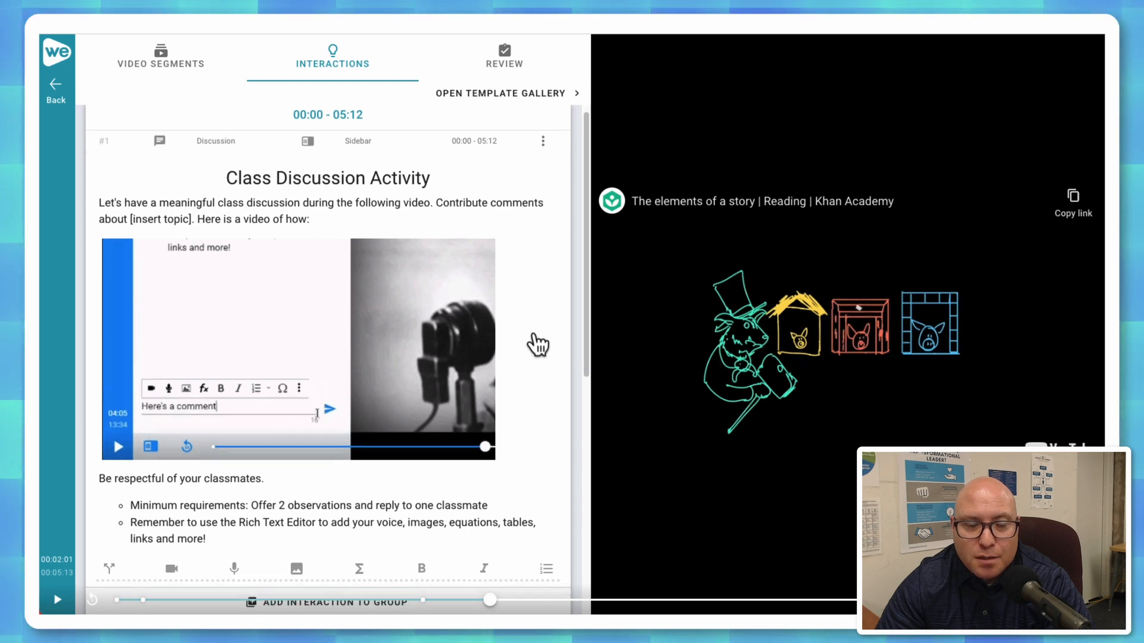
scroll(536, 342, "down", 1)
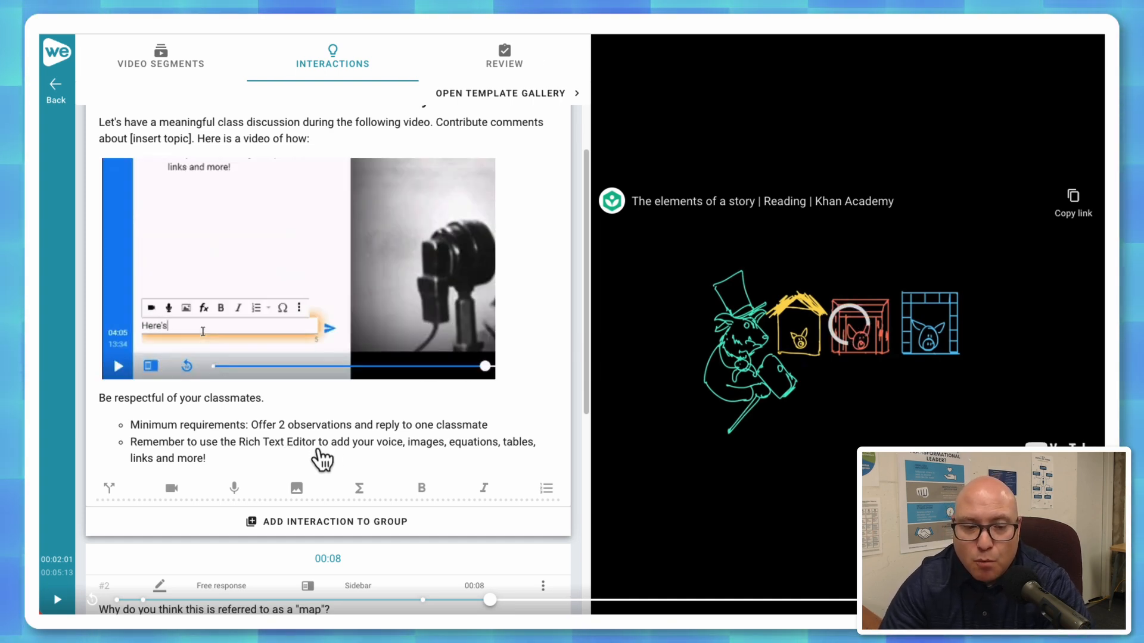
Examine the discussion interaction's available options and review all the interactions set up for the video.
scroll(511, 446, "up", 3)
left_click(543, 205)
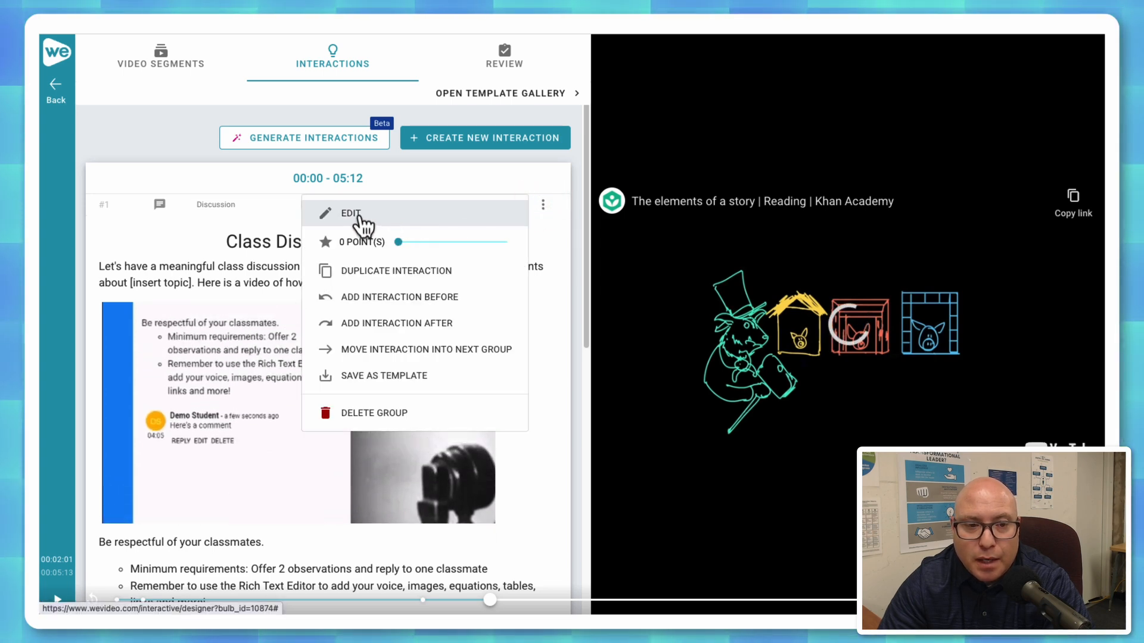
left_click(477, 180)
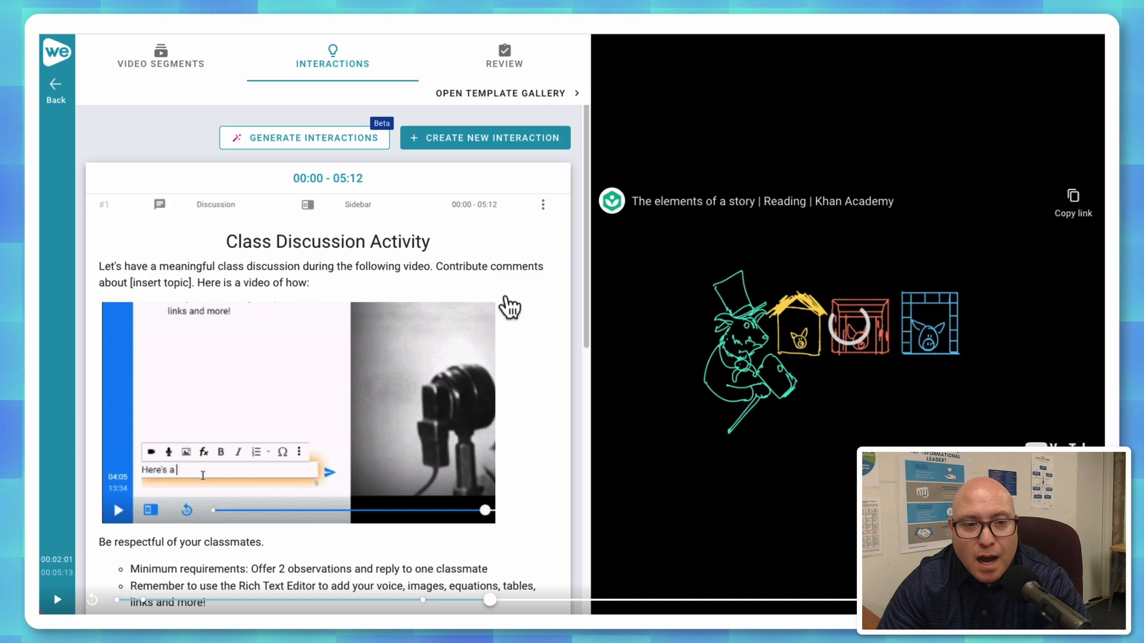
scroll(506, 307, "down", 6)
scroll(477, 307, "down", 1)
scroll(445, 305, "down", 1)
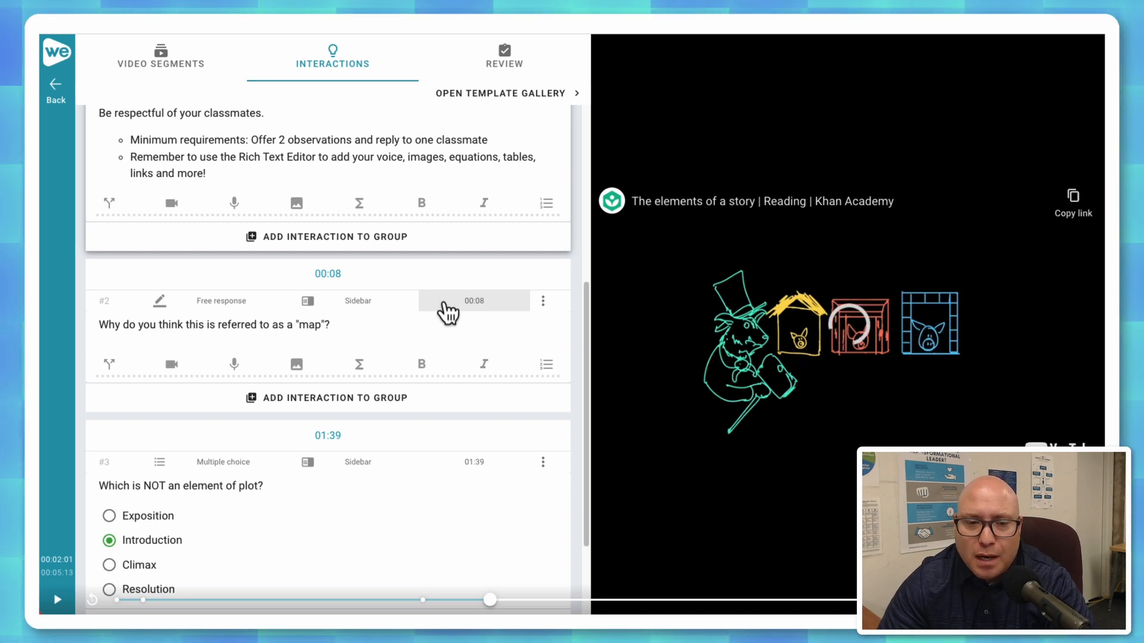
scroll(447, 311, "up", 1)
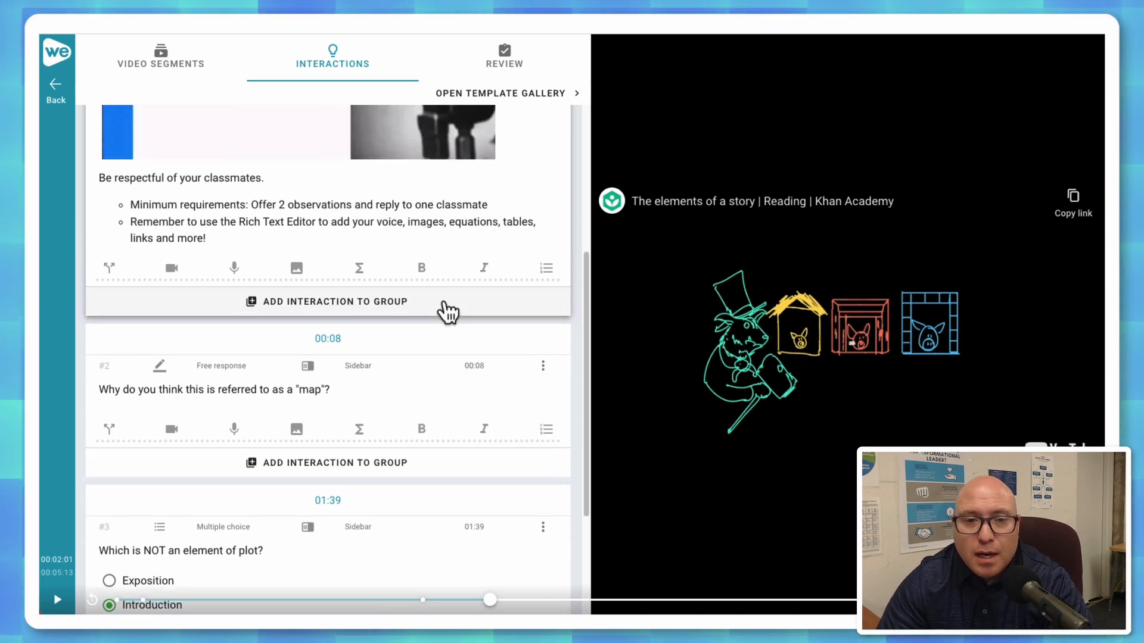
scroll(447, 311, "up", 5)
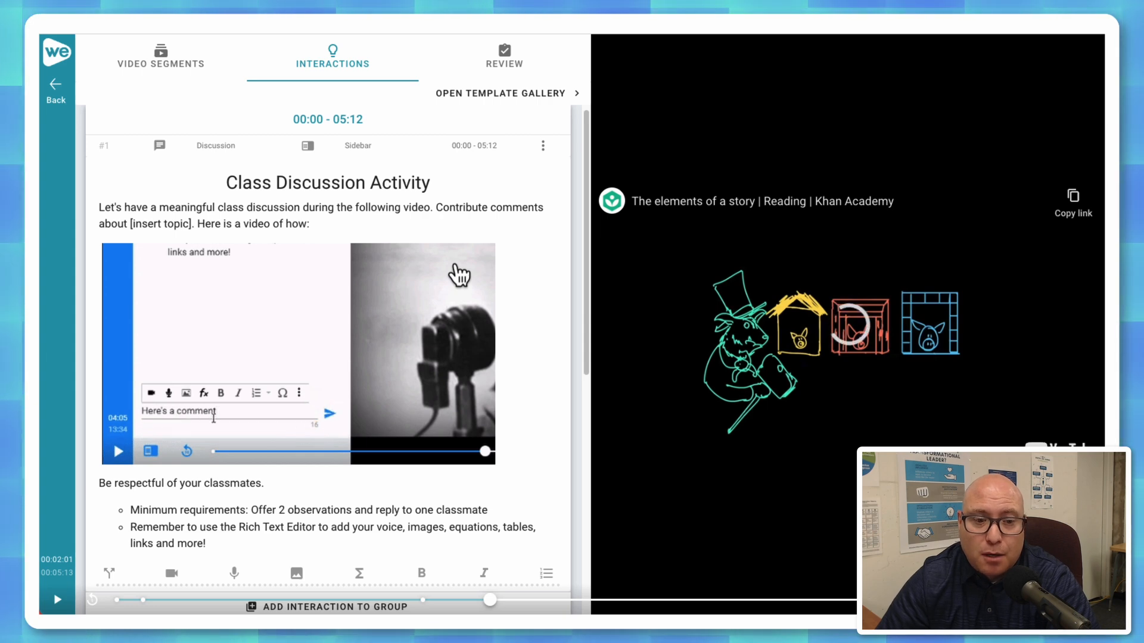
scroll(545, 309, "up", 1)
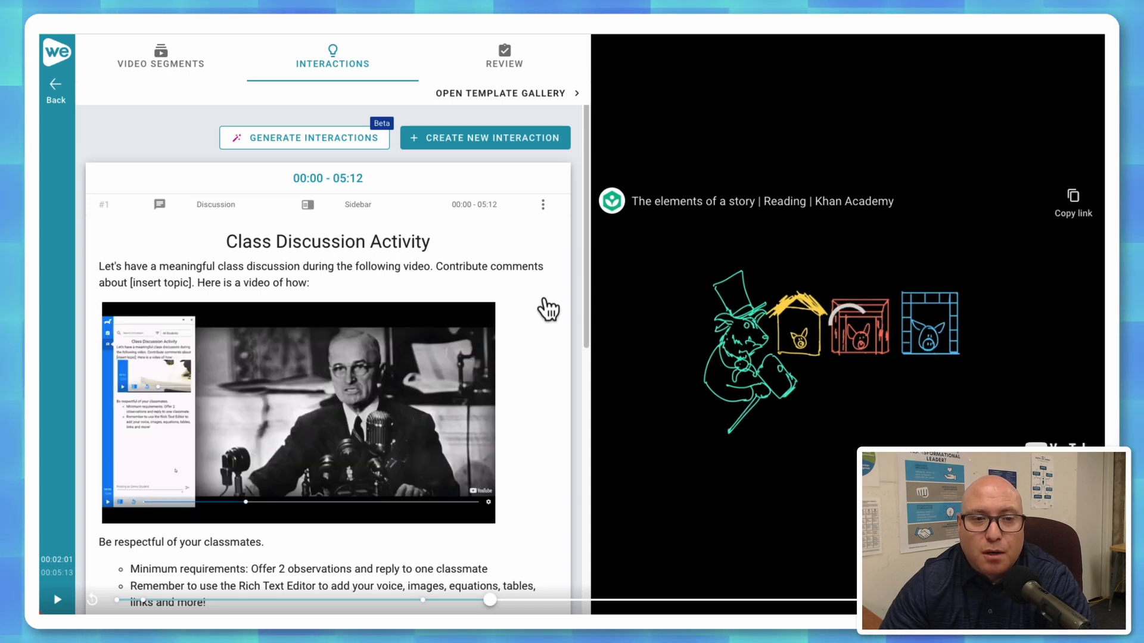
left_click(331, 143)
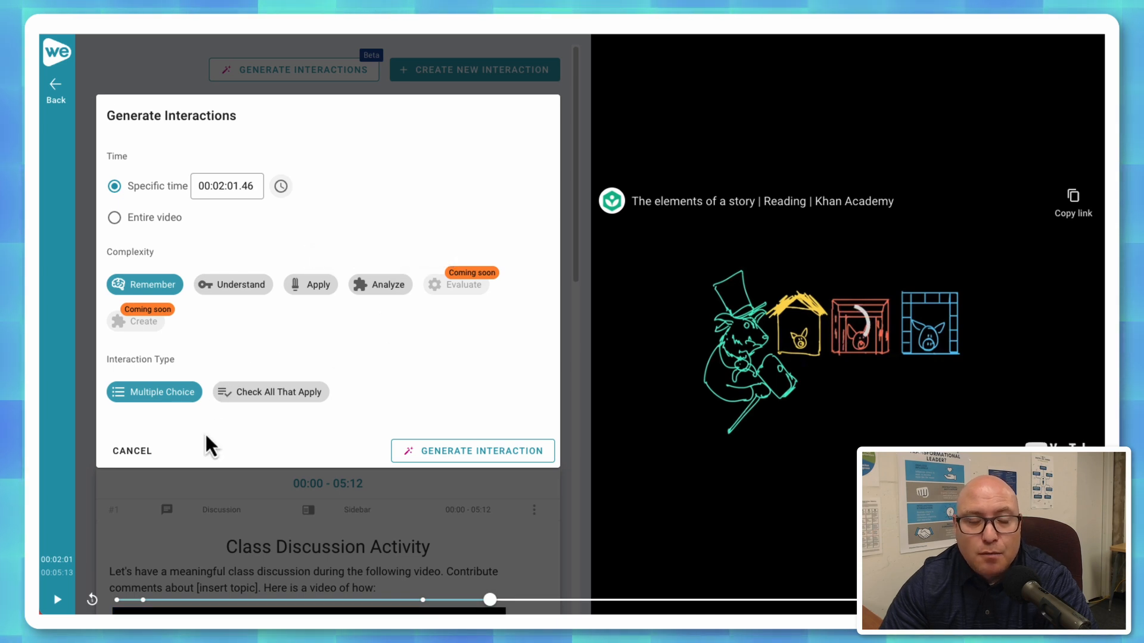
scroll(205, 432, "down", 1)
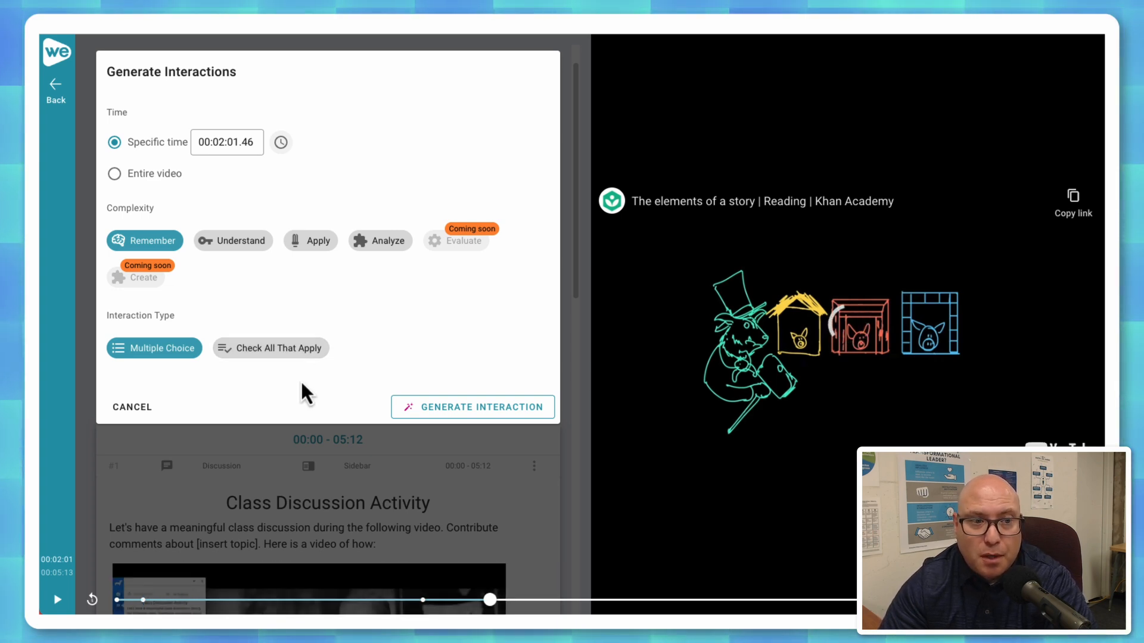
left_click(149, 414)
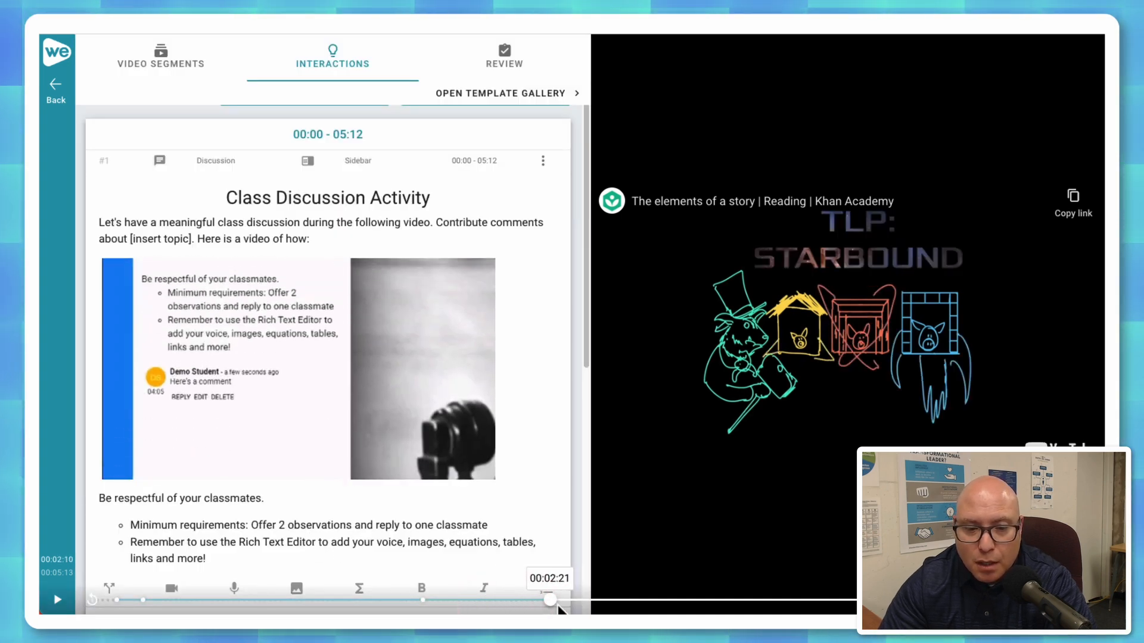
Move the video to 04:00 and generate a Check All That Apply interaction there with Apply complexity.
left_click(722, 601)
left_click_drag(725, 602, 857, 603)
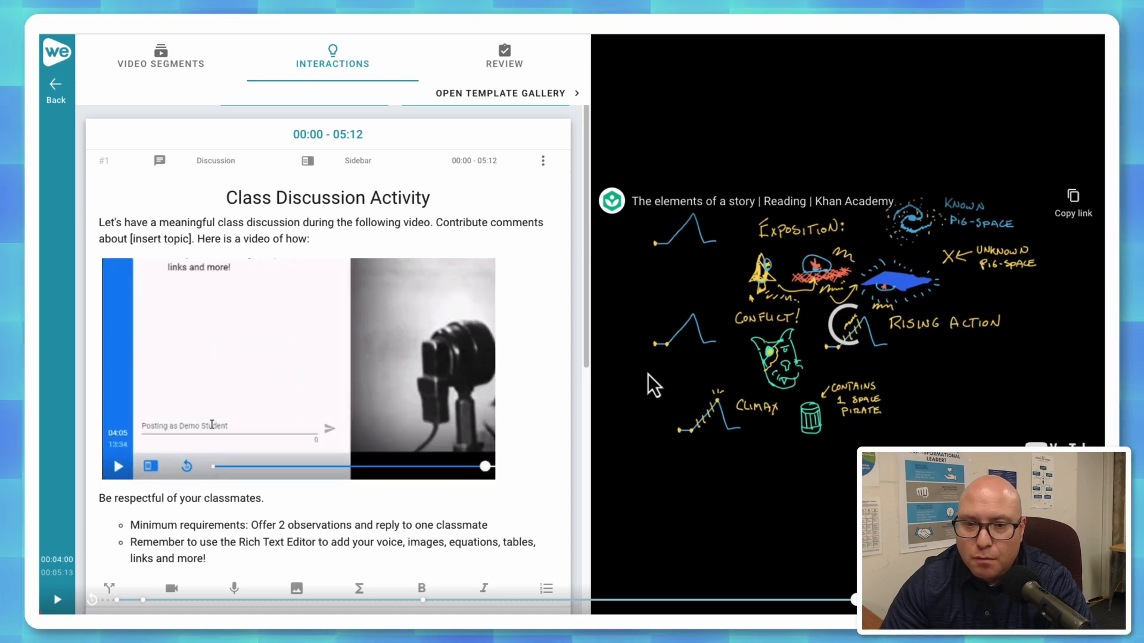
scroll(423, 205, "up", 1)
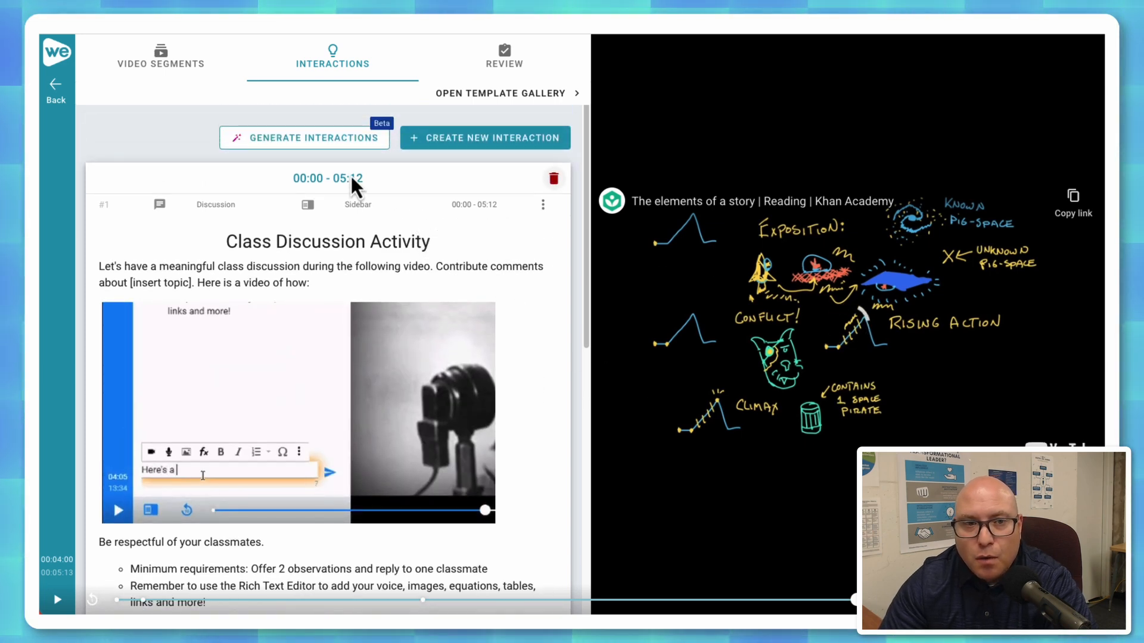
left_click(314, 139)
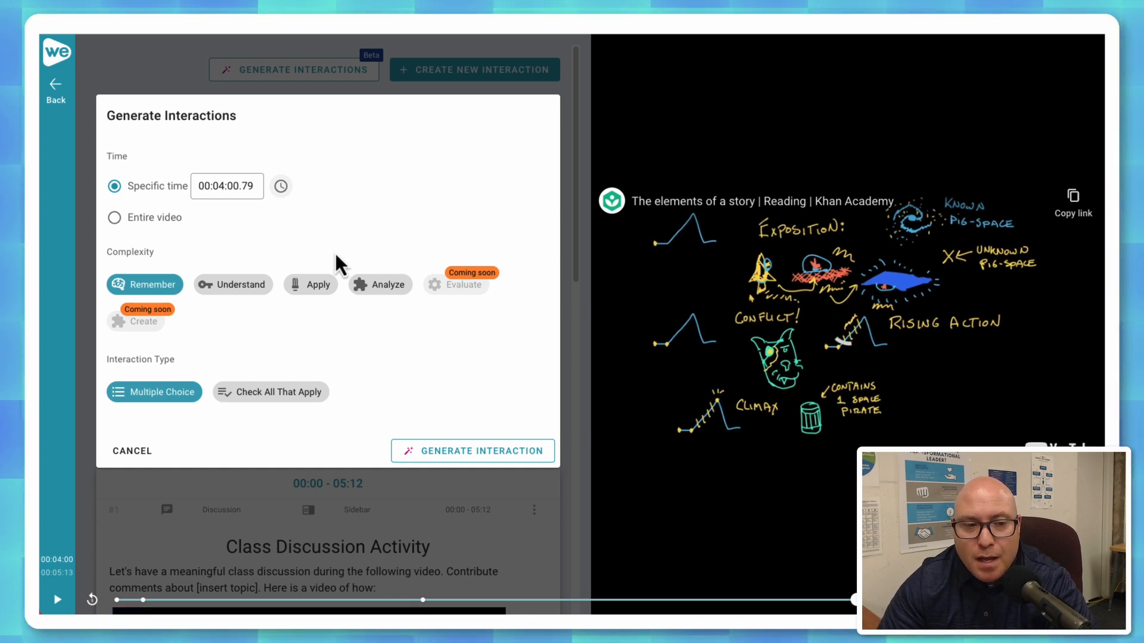
left_click(314, 286)
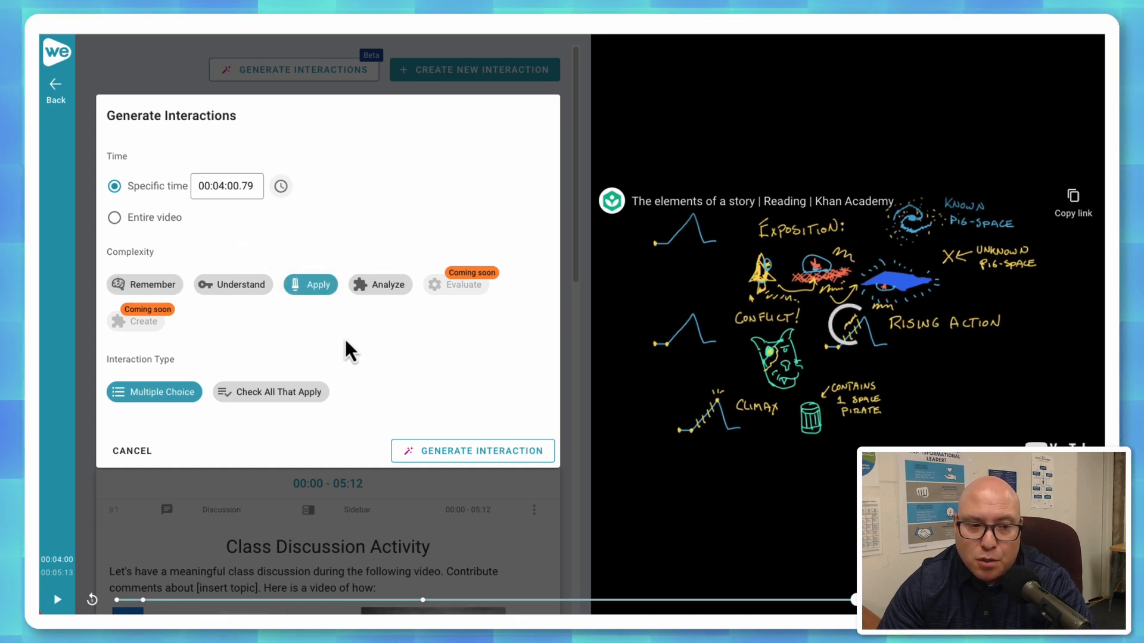
left_click(264, 394)
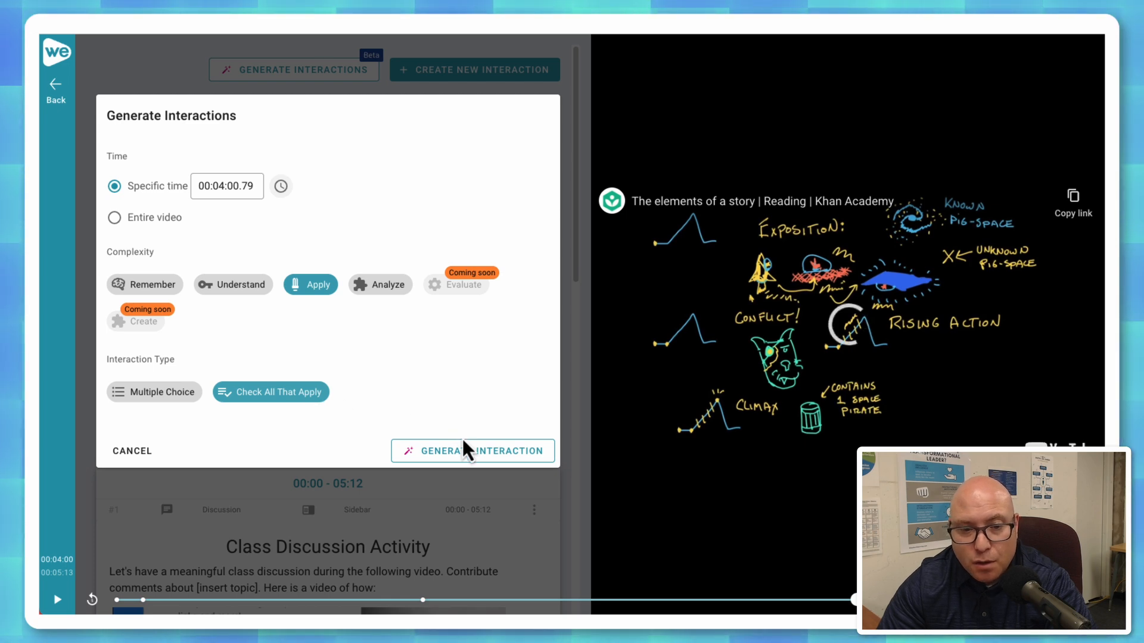
left_click(475, 452)
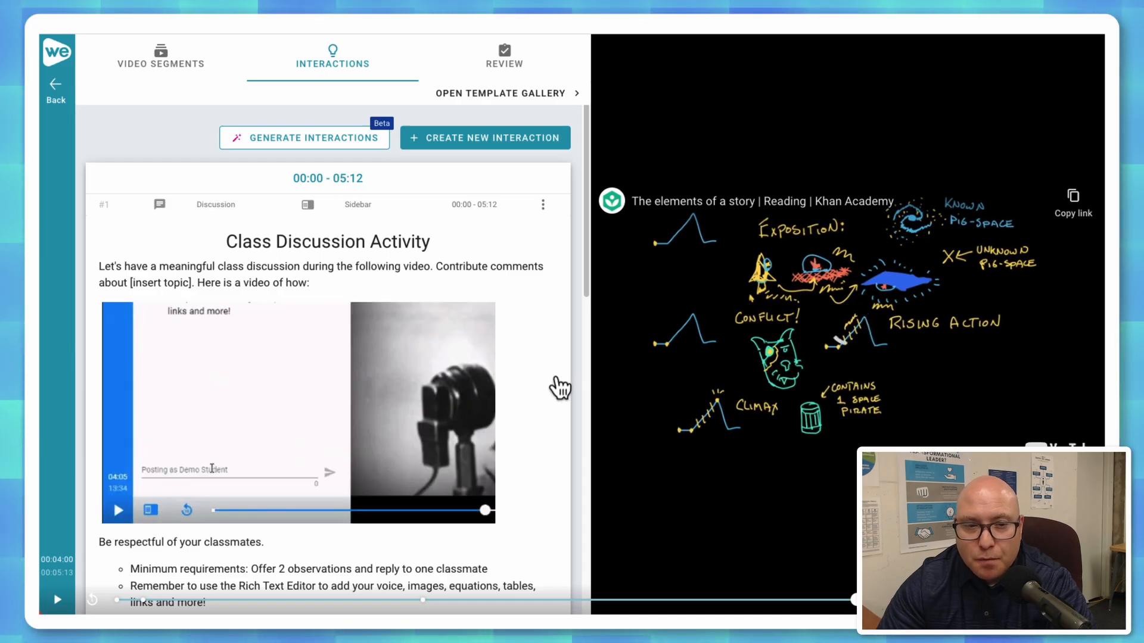
scroll(552, 388, "down", 10)
scroll(552, 388, "down", 5)
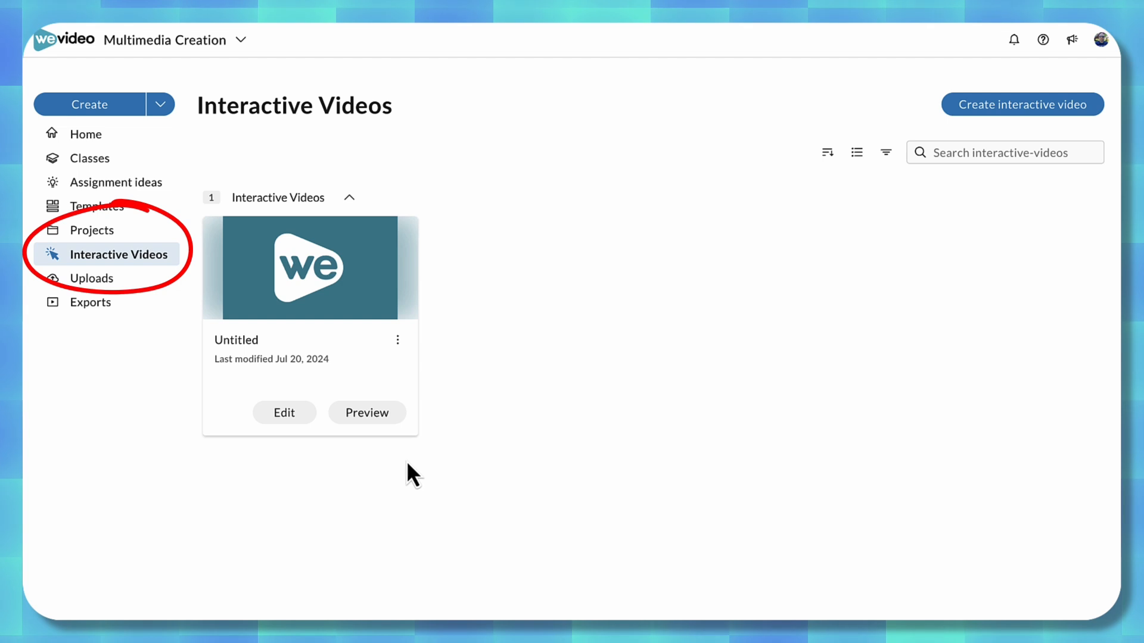
Preview the Untitled interactive video, submit "jskjbjbdjkbdkjbd" as the answer to the free response question at 00:08, and continue.
left_click(378, 424)
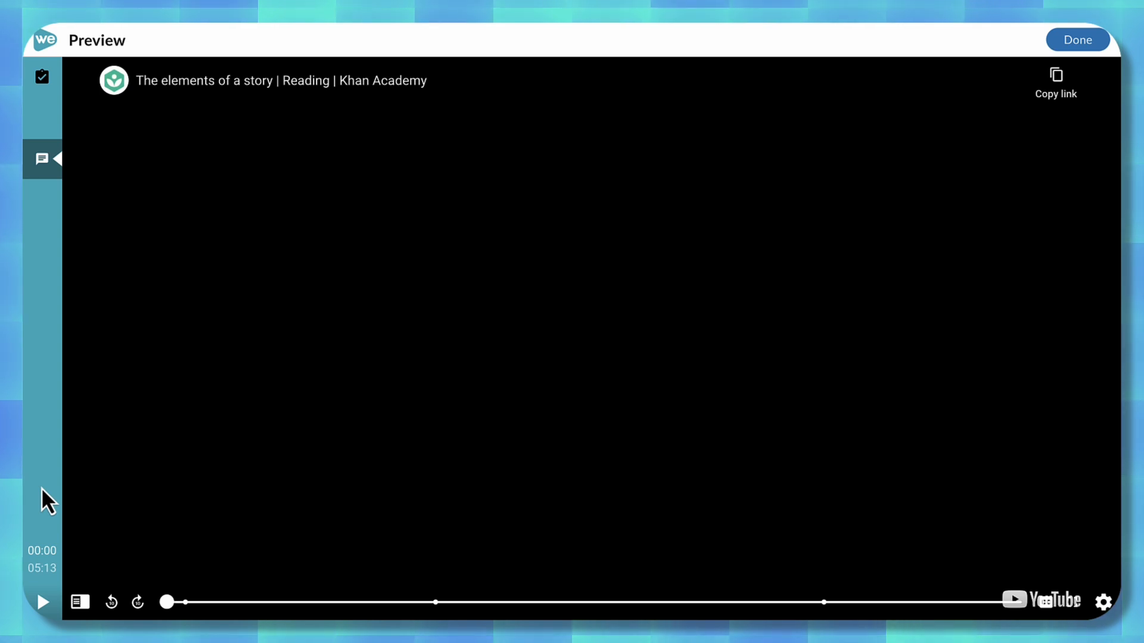
left_click(40, 607)
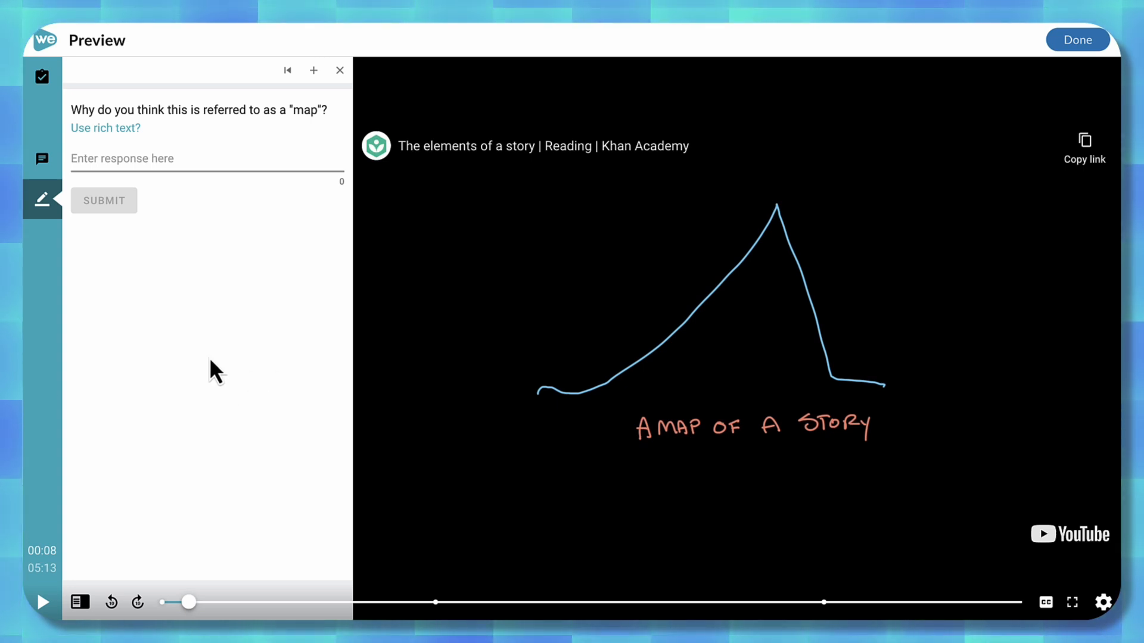
left_click(156, 157)
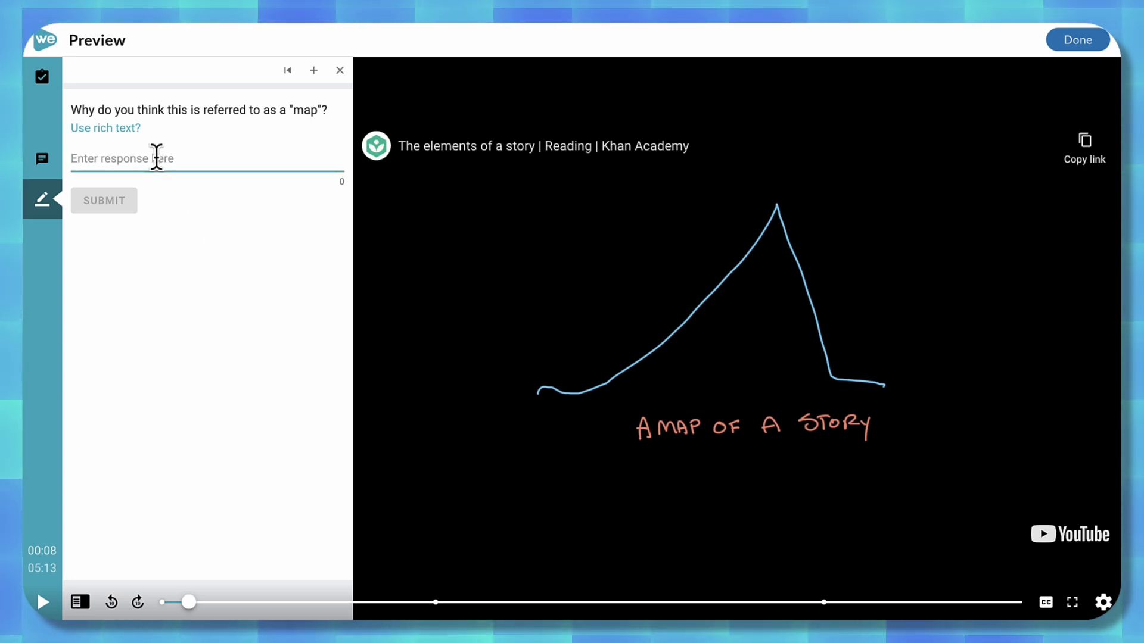
type("jskjbjbdjkbdkjbd")
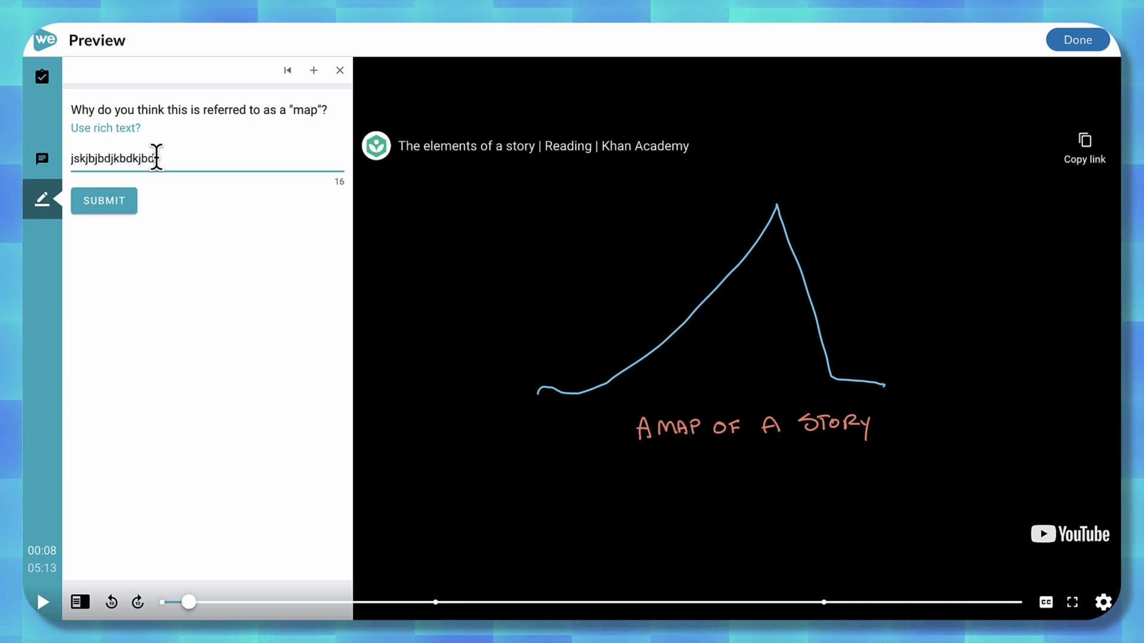
left_click(96, 205)
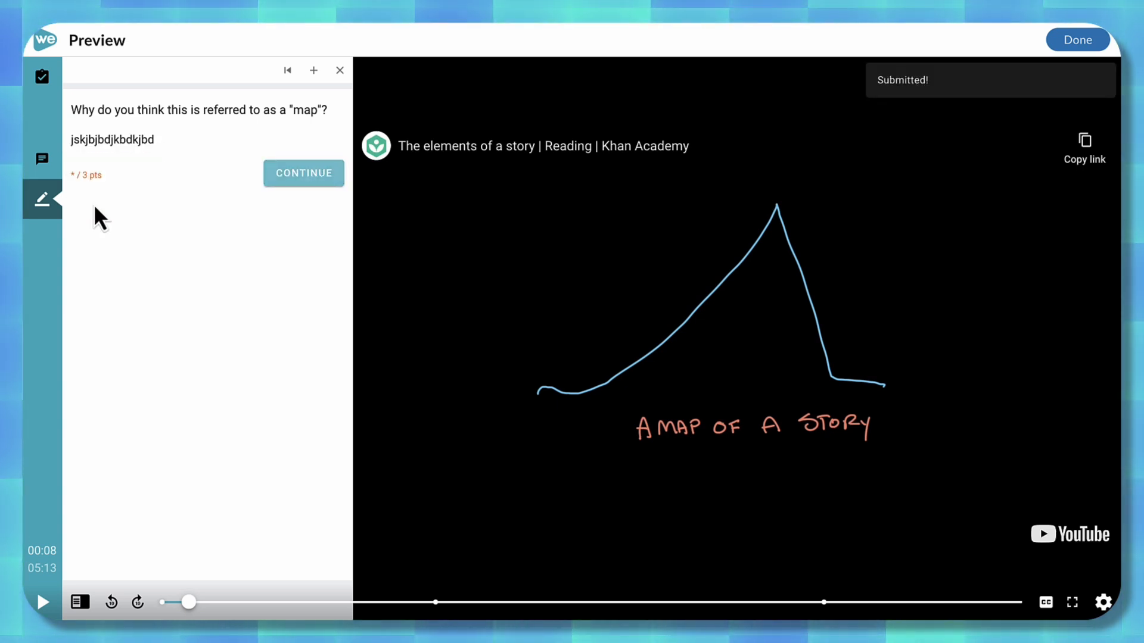
left_click(304, 176)
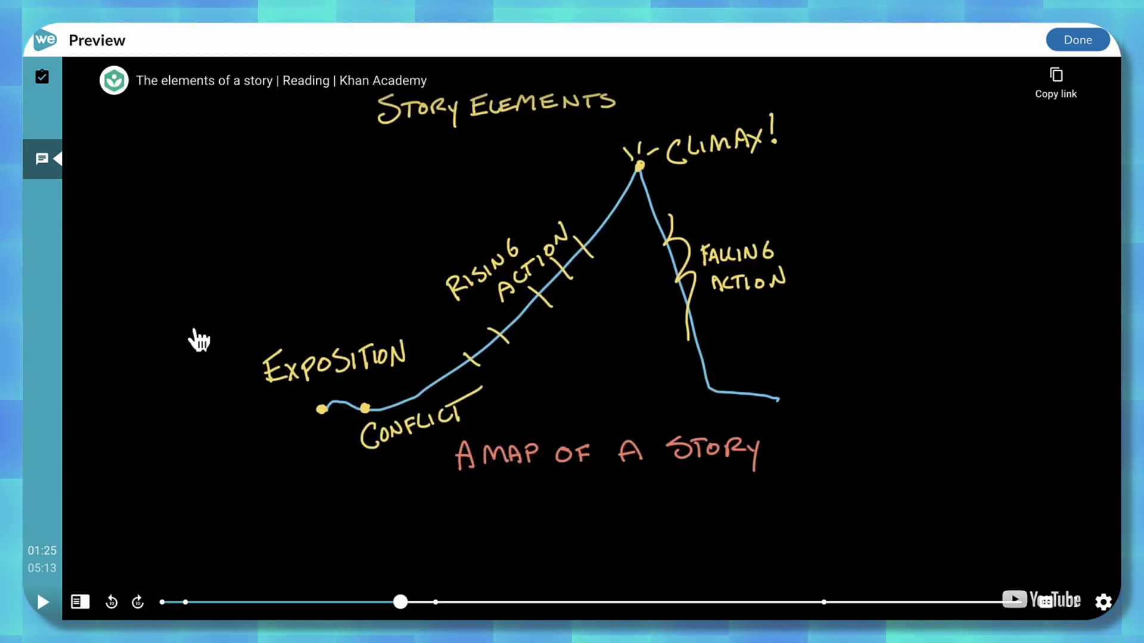
Play the preview to the multiple choice question at 01:39 and submit "Introduction" as the answer.
left_click(48, 607)
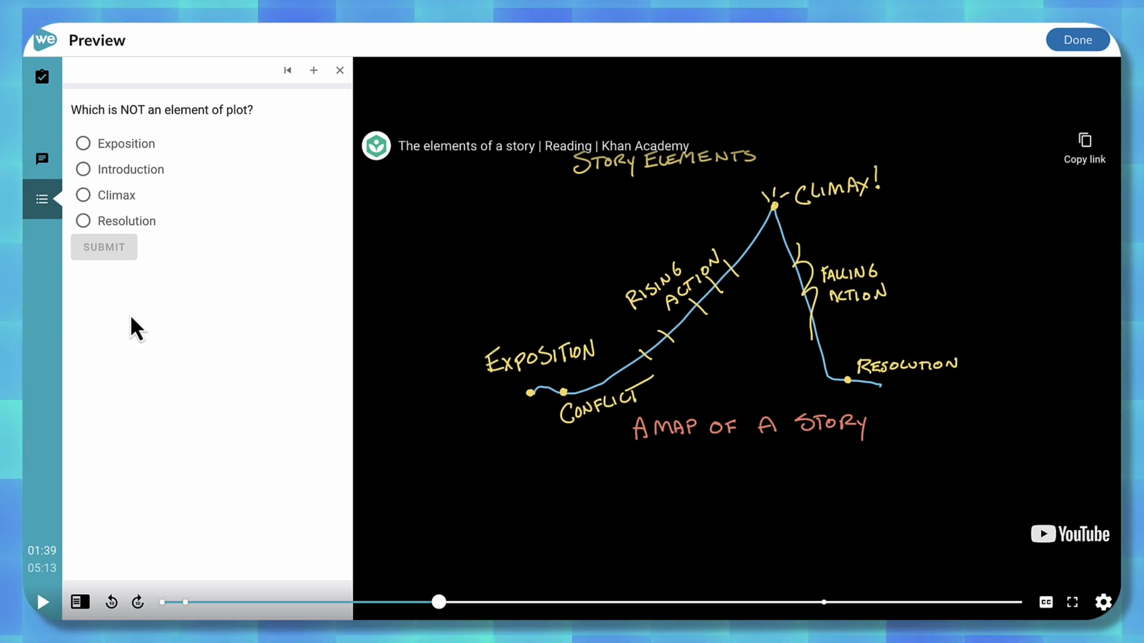
left_click(85, 170)
left_click(97, 248)
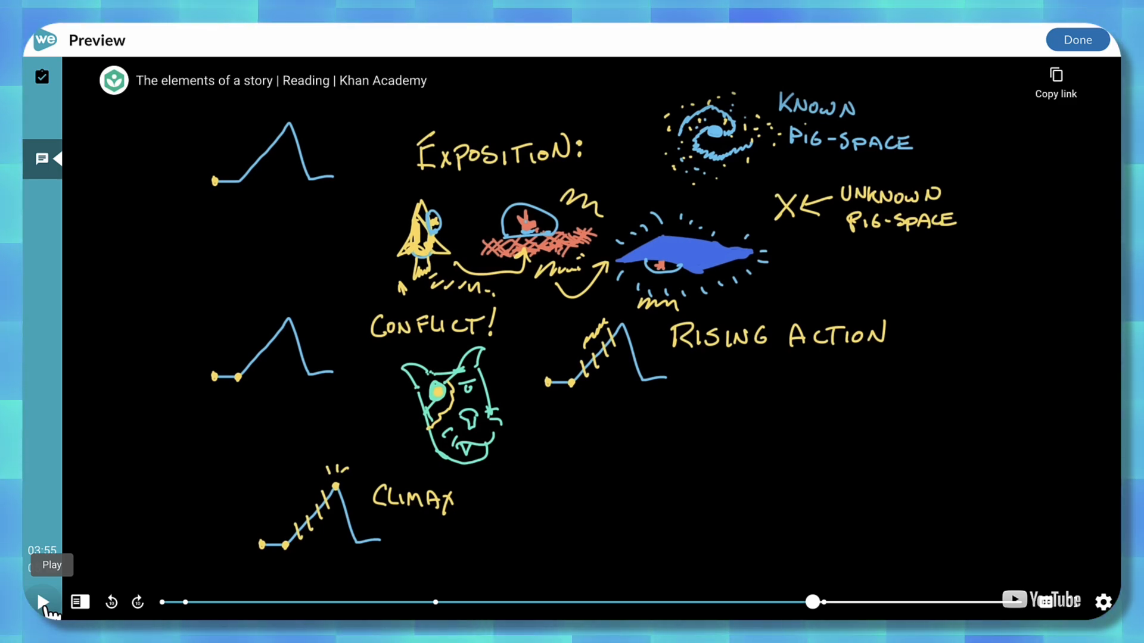
Play to the check-all-that-apply question at 04:00 and submit Rising Action, Resolution, Climax, Exposition and Falling Action as the answers.
left_click(48, 603)
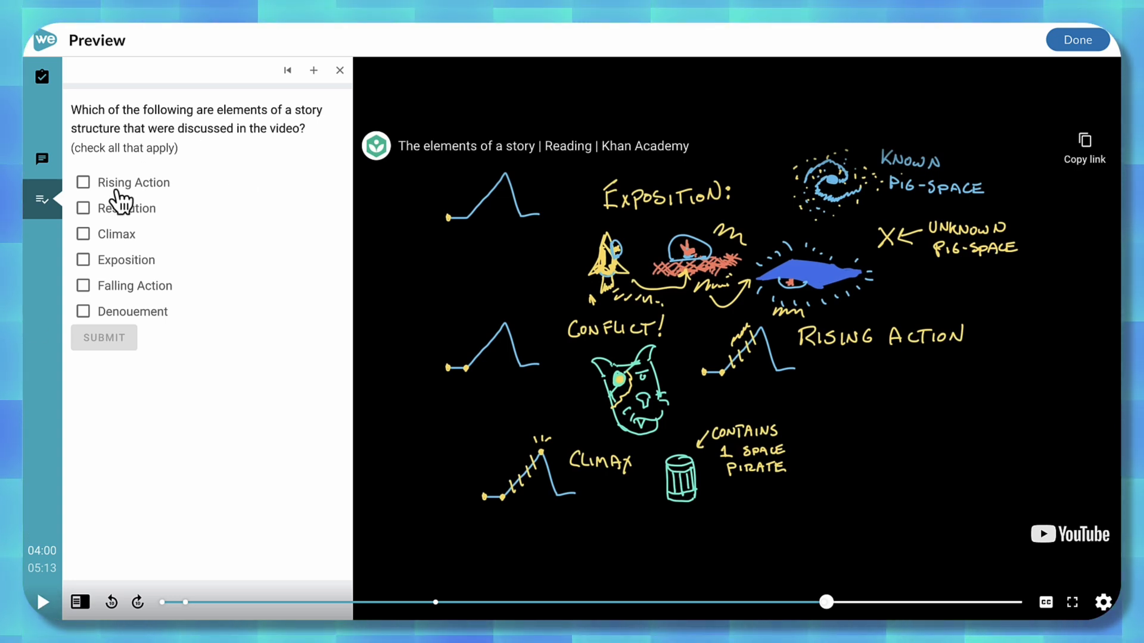
left_click(83, 183)
left_click(84, 209)
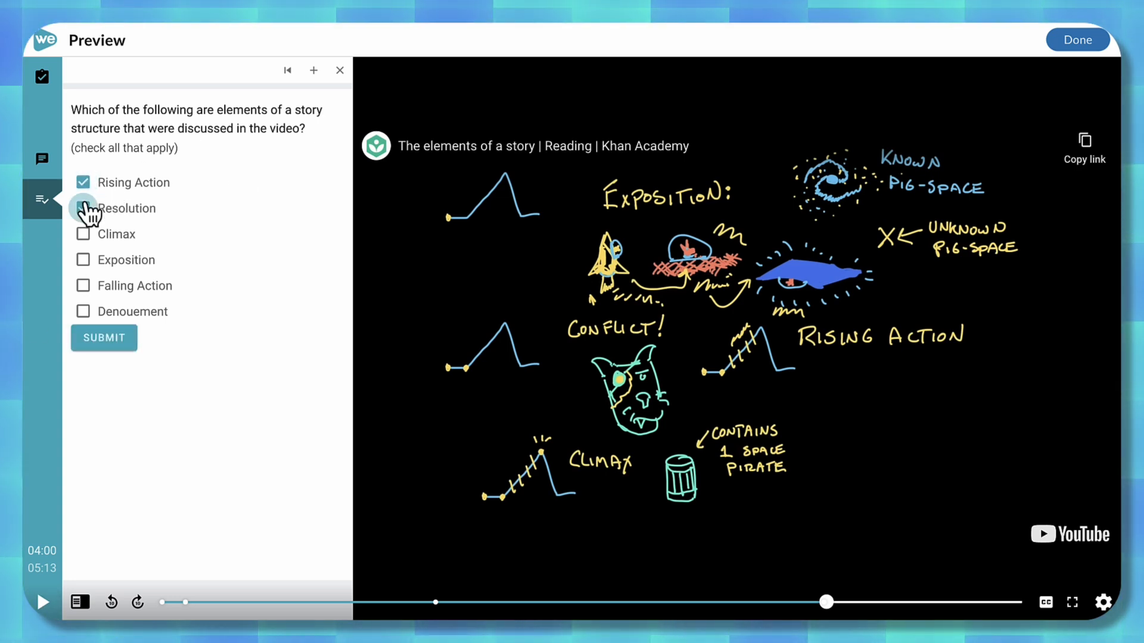
left_click(84, 234)
left_click(83, 260)
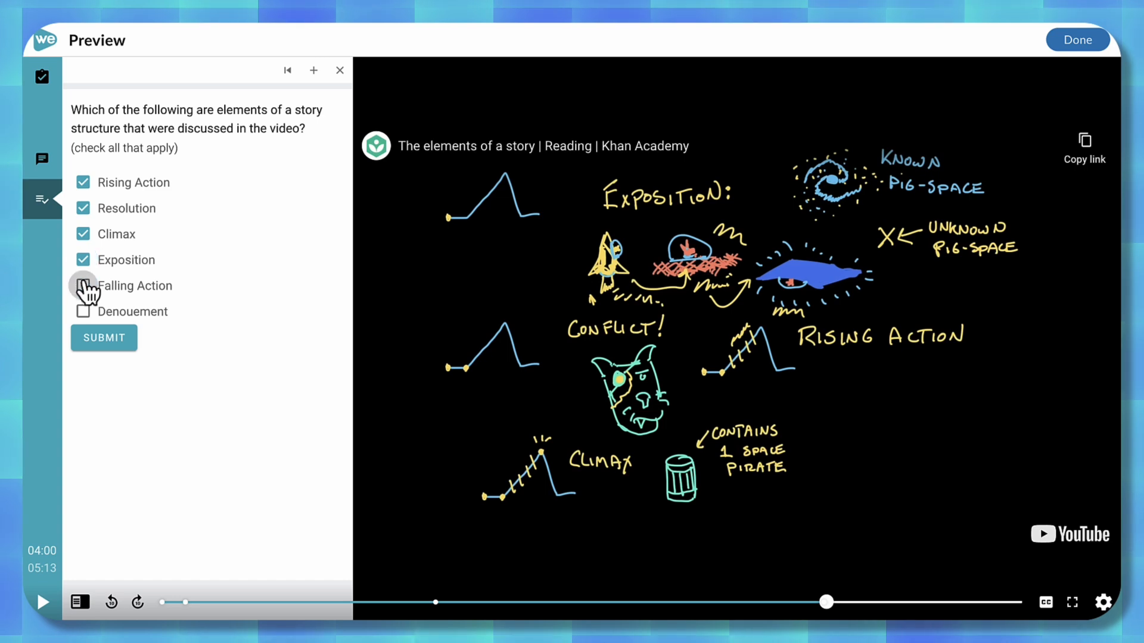
left_click(84, 288)
left_click(98, 337)
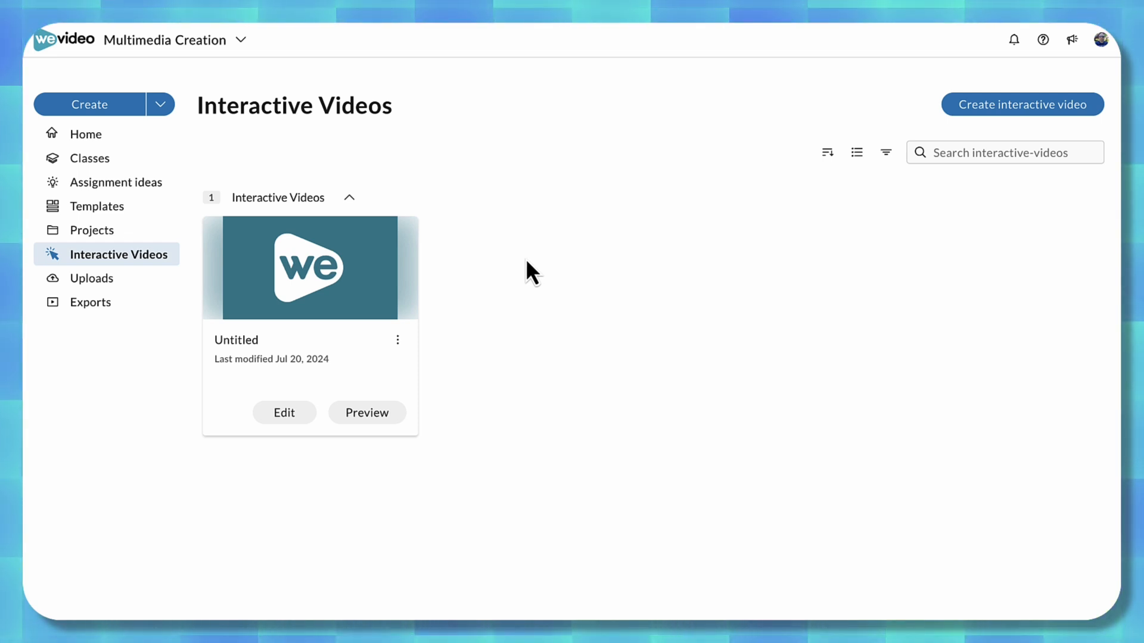
Start assigning the Untitled interactive video and change its title to "Plot Video Lesson" in the playback settings.
left_click(397, 342)
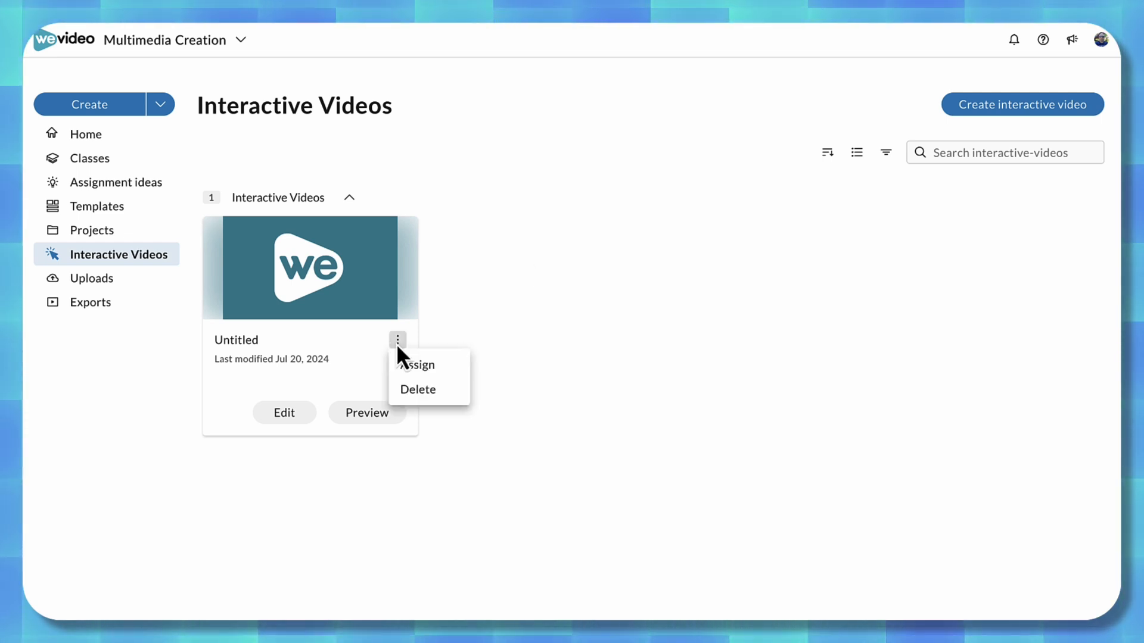
left_click(419, 373)
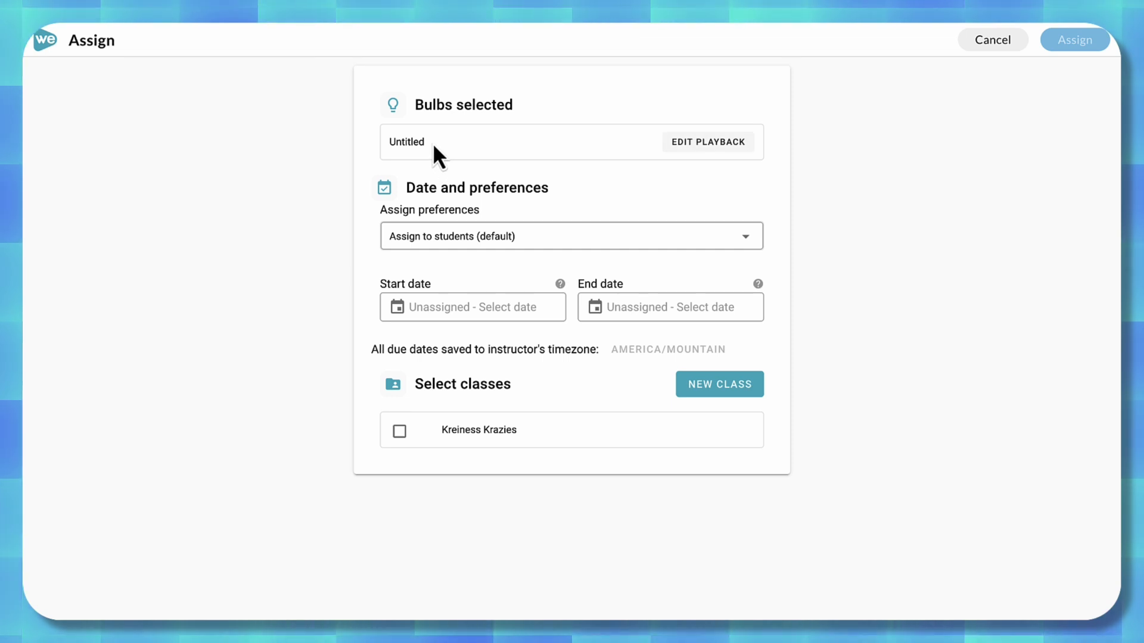
double_click(407, 140)
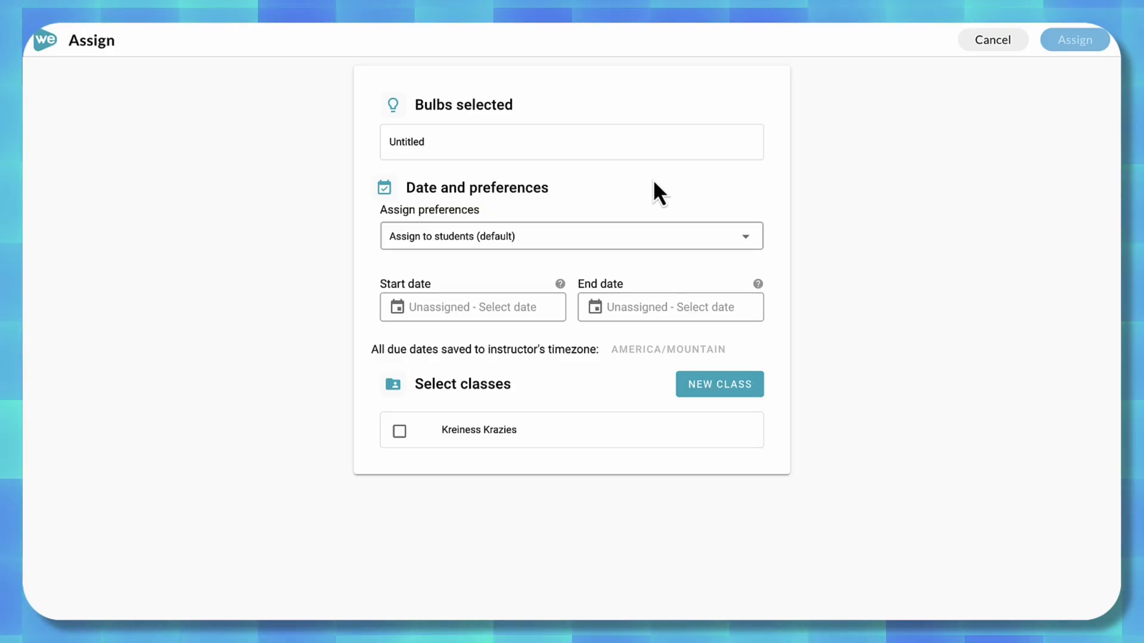
mouse_move(700, 151)
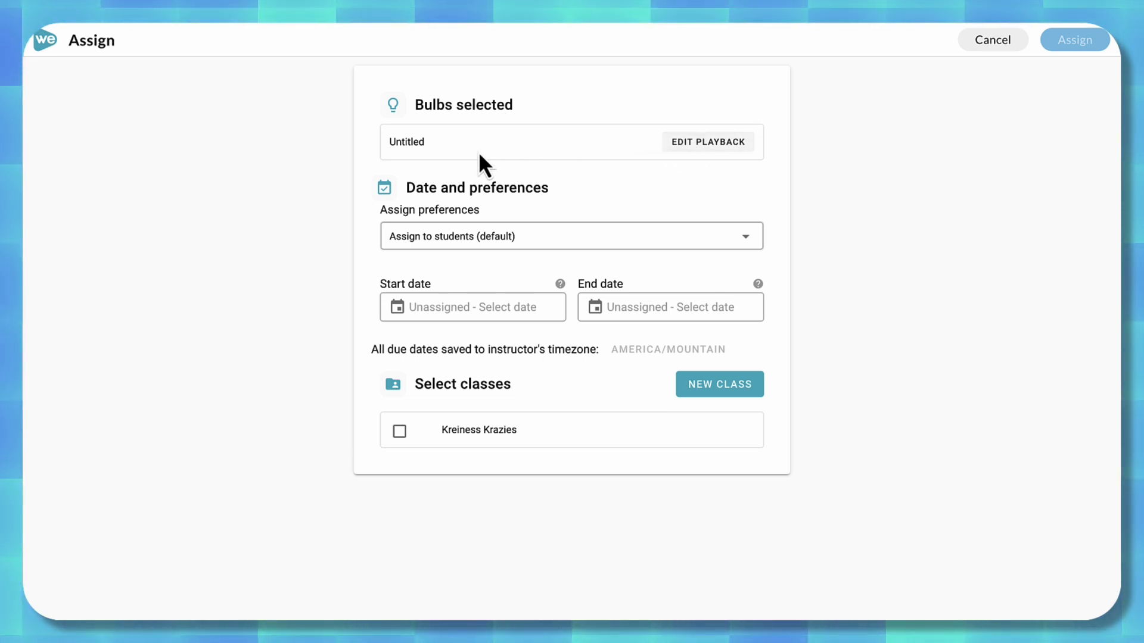
left_click(694, 149)
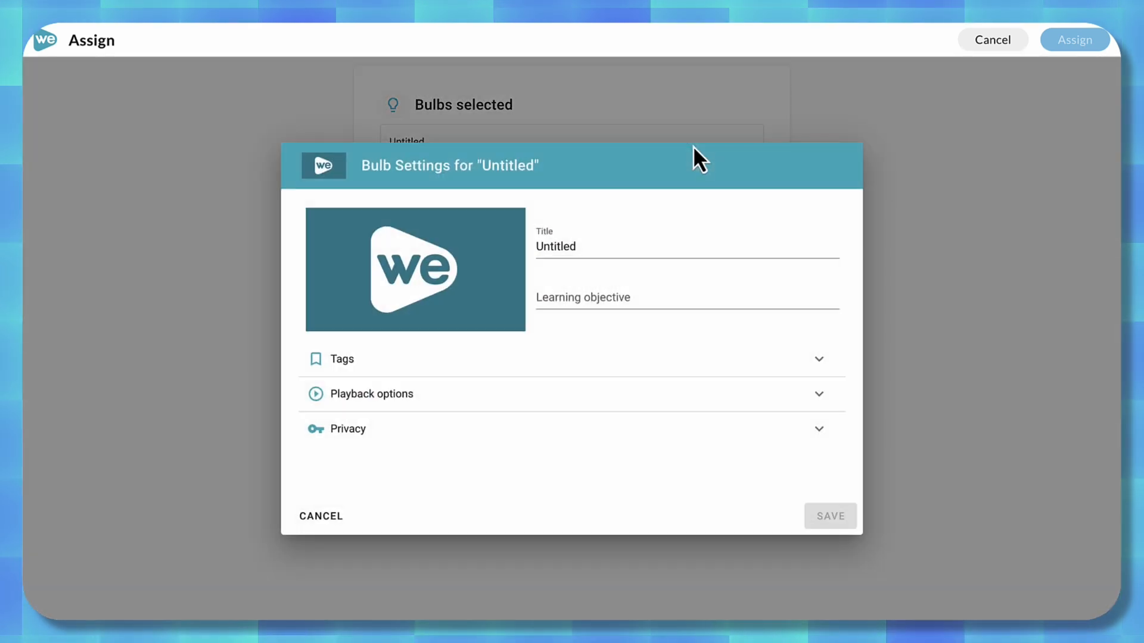
double_click(567, 244)
type("Plot Video Lesson")
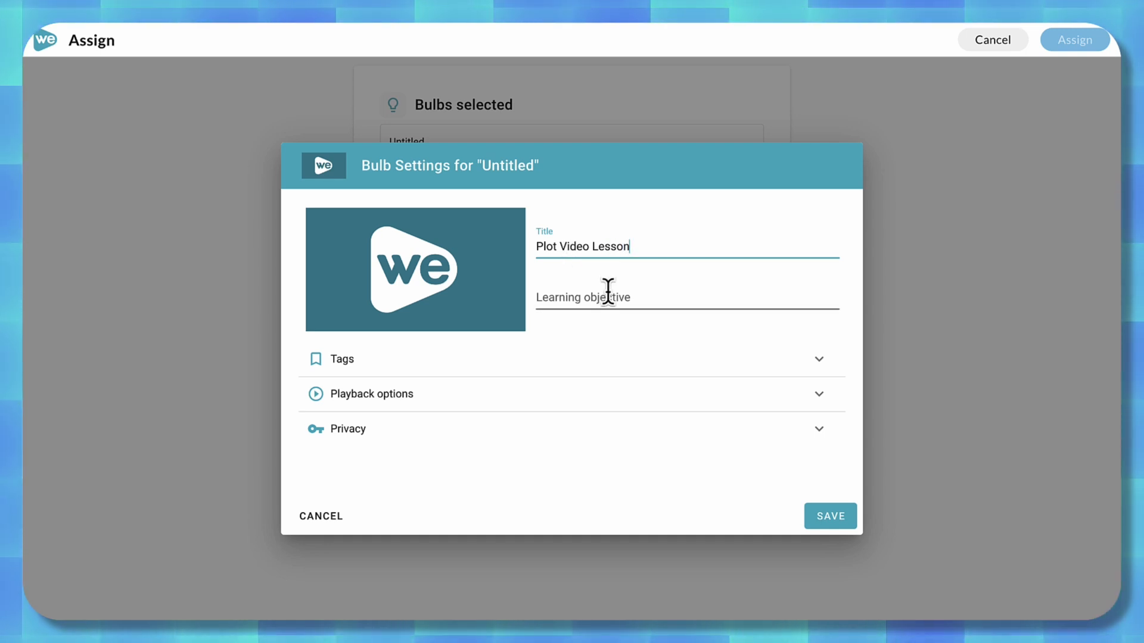
Review the playback and privacy options for the Plot Video Lesson, and save its settings.
left_click(822, 394)
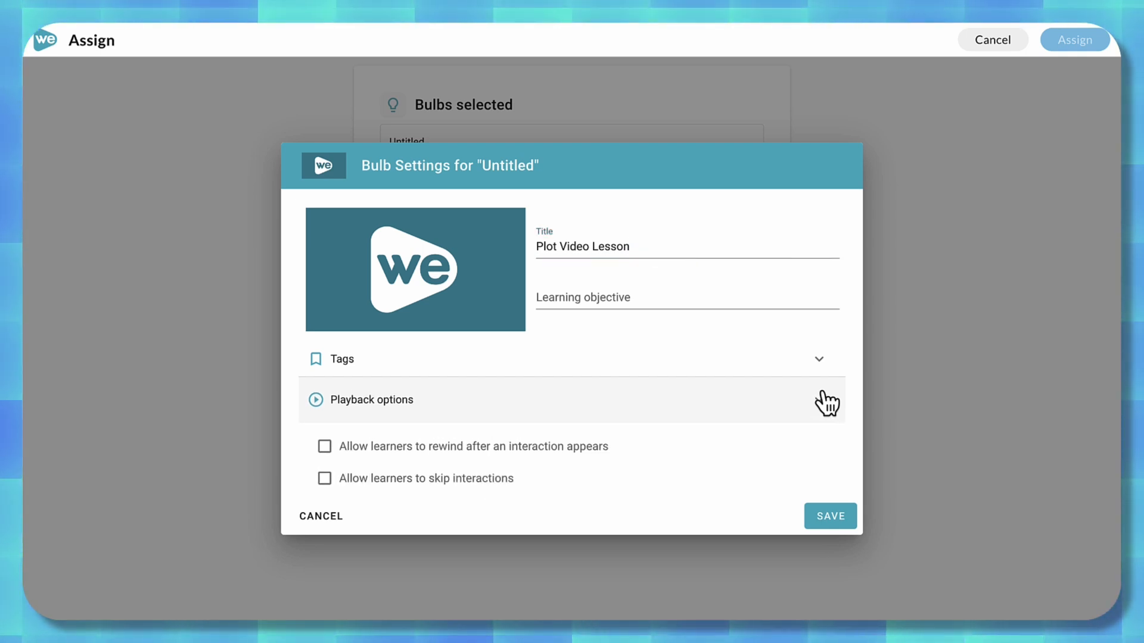
scroll(754, 358, "down", 1)
scroll(750, 354, "down", 3)
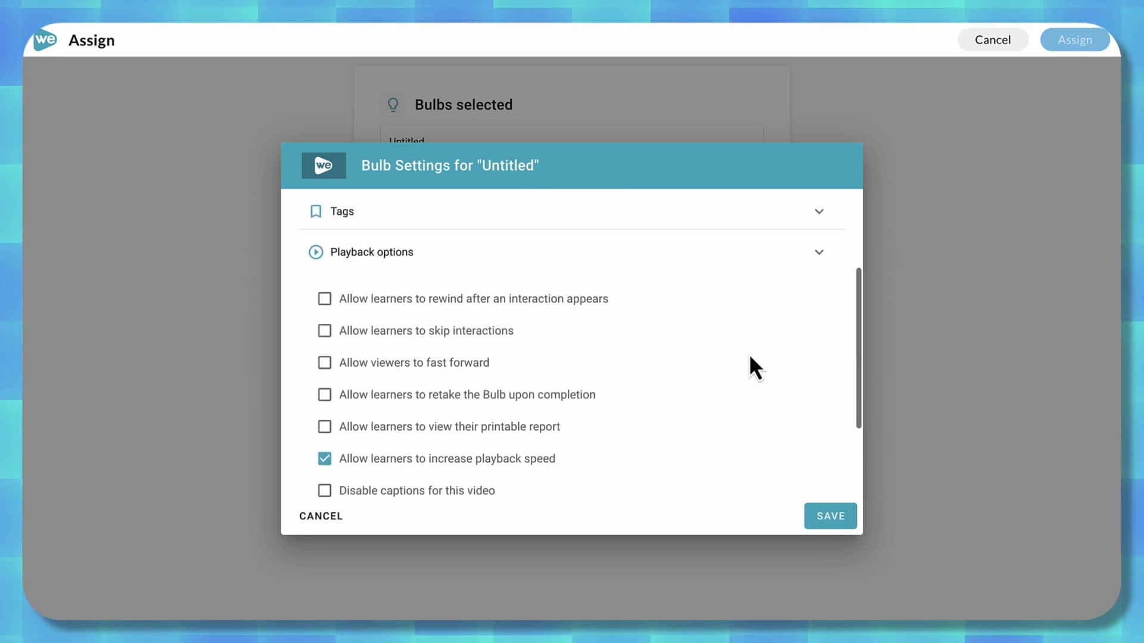
scroll(750, 354, "down", 2)
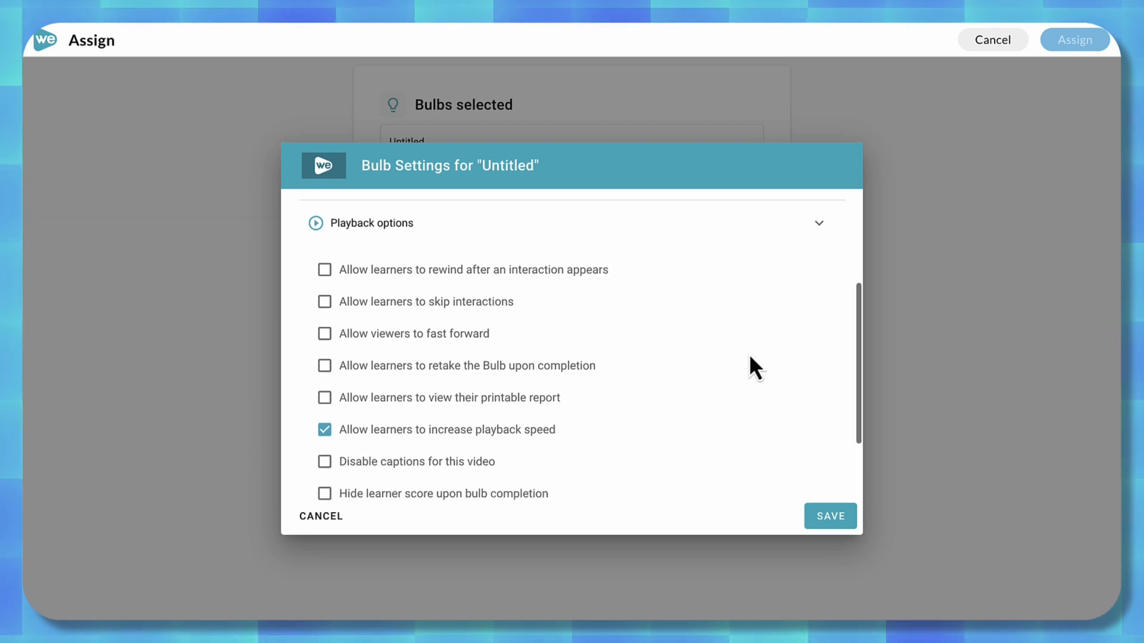
scroll(750, 357, "down", 1)
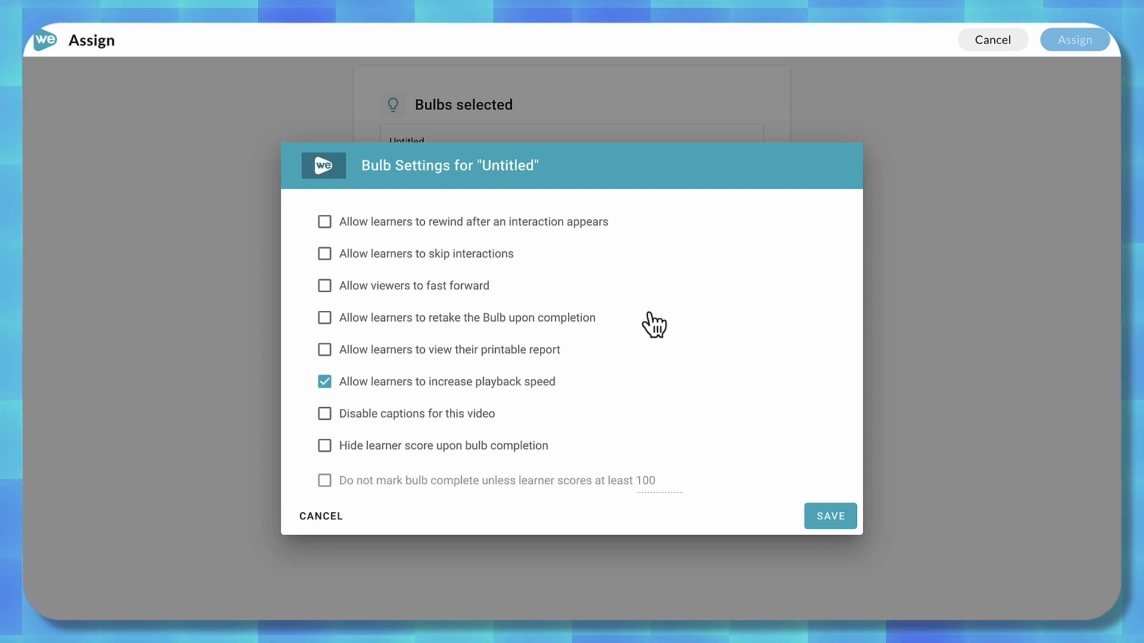
scroll(653, 325, "down", 1)
scroll(649, 314, "down", 2)
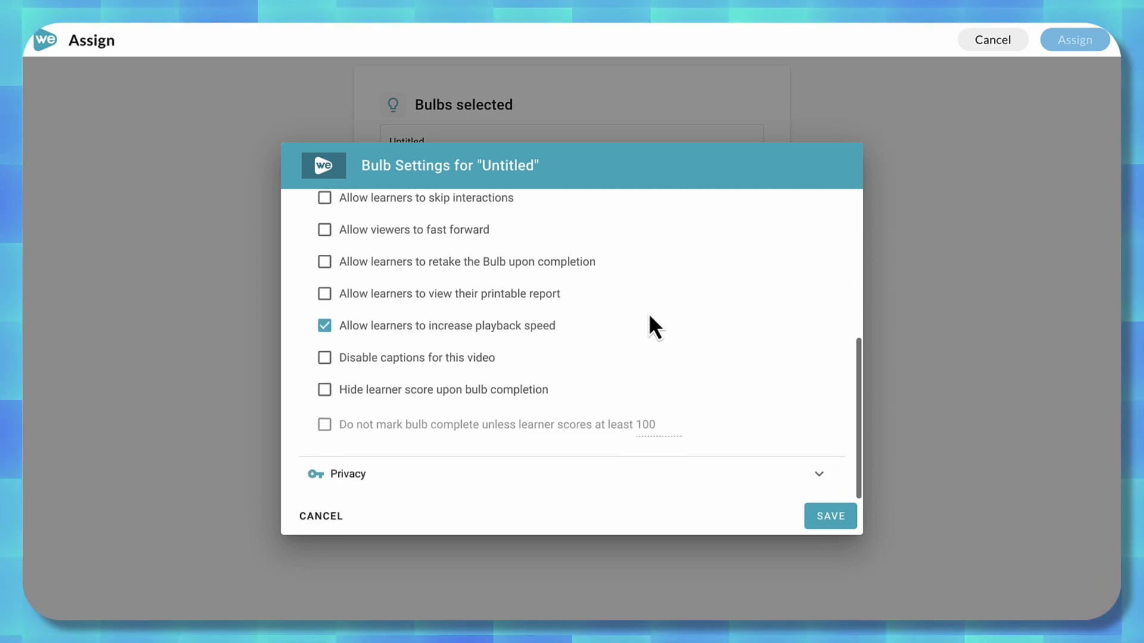
left_click(820, 477)
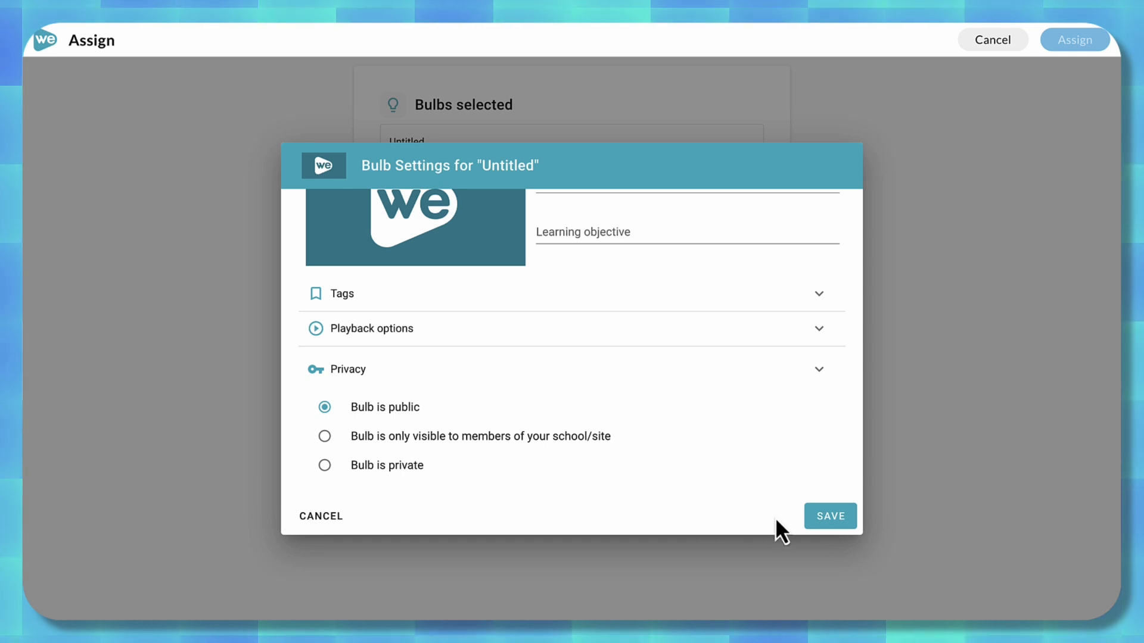
left_click(831, 516)
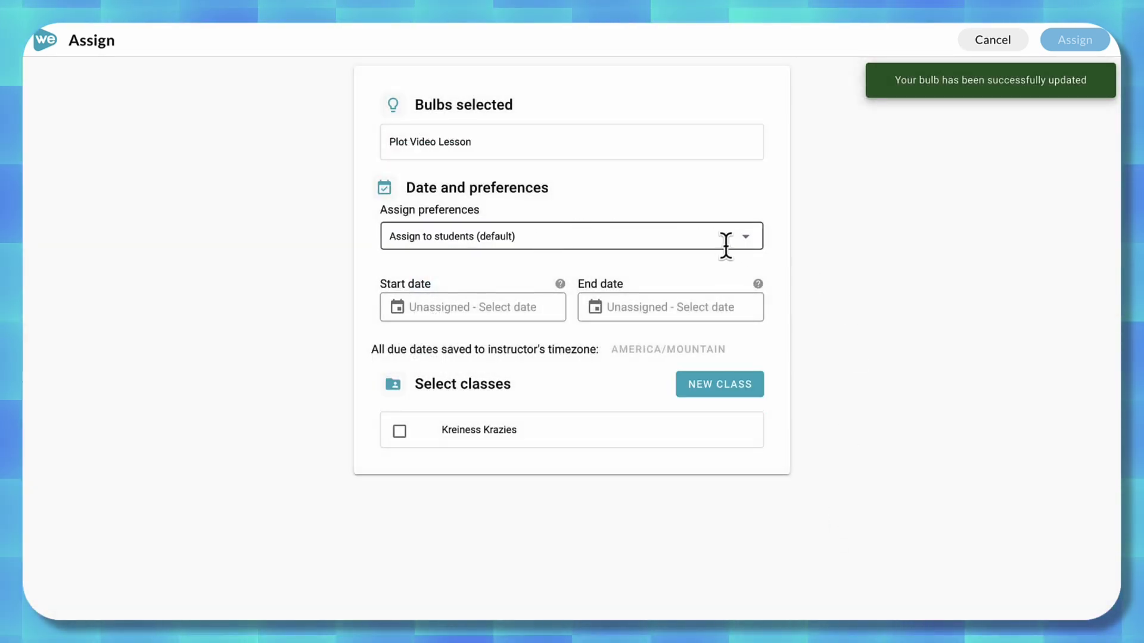
Keep the assign preference at students (default) and set the start date to 09/01/2024 10:00 AM.
left_click(746, 240)
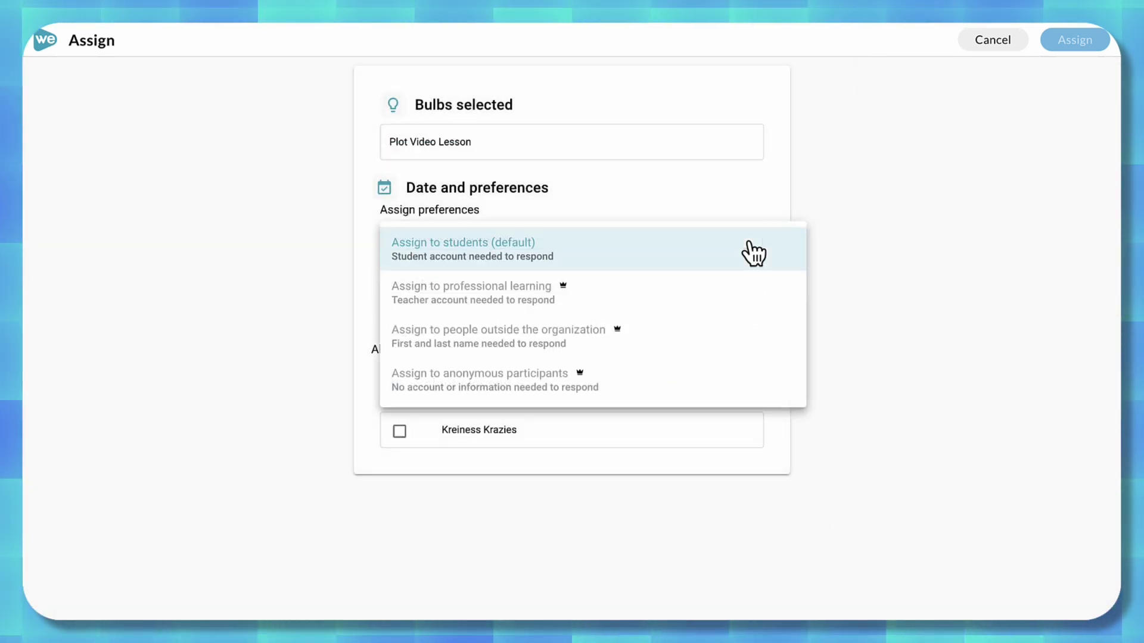
left_click(695, 253)
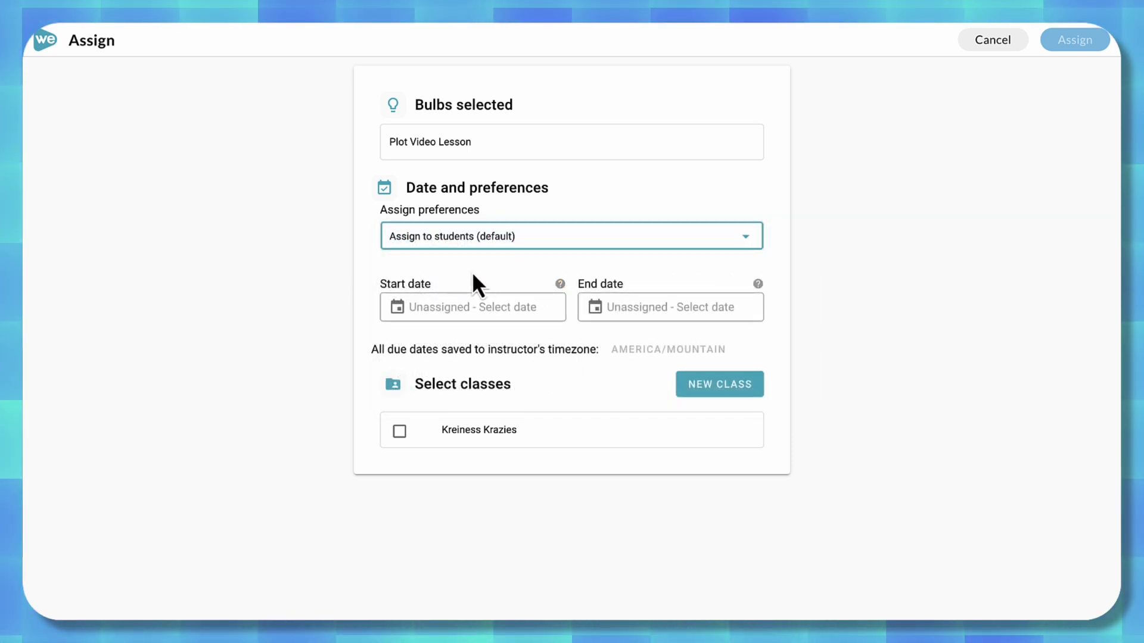
left_click(445, 310)
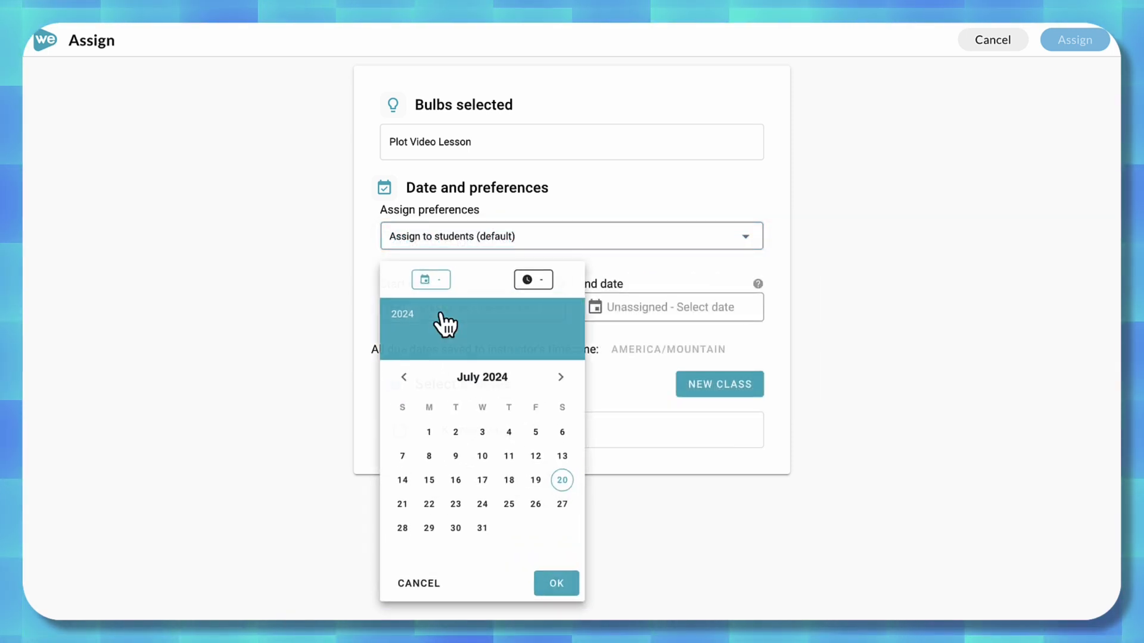
left_click(565, 382)
left_click(565, 381)
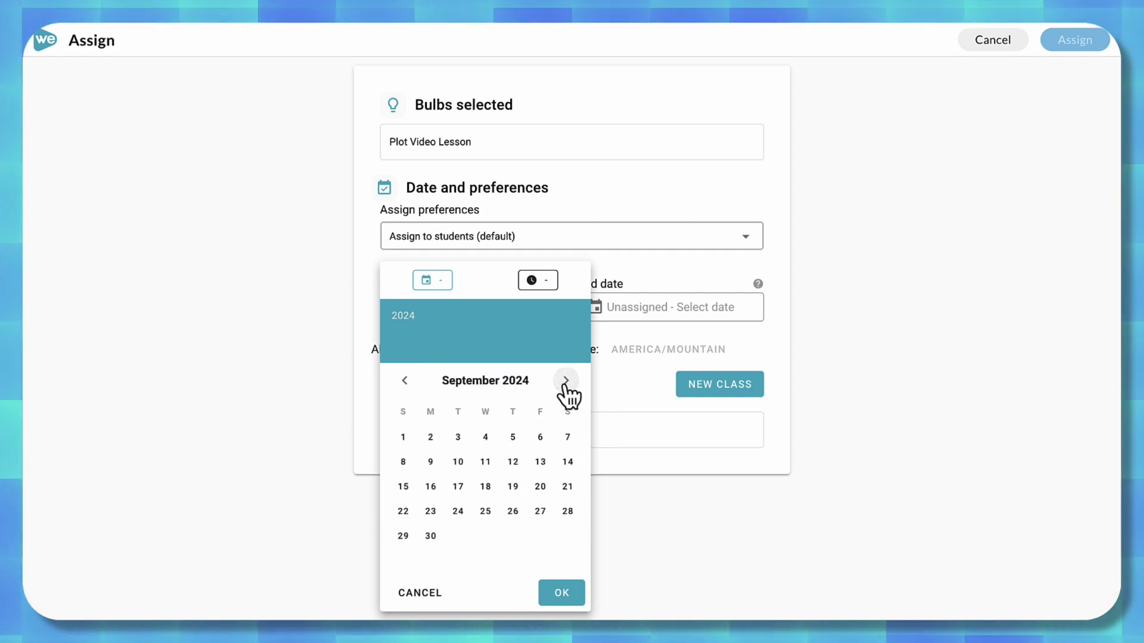
left_click(405, 438)
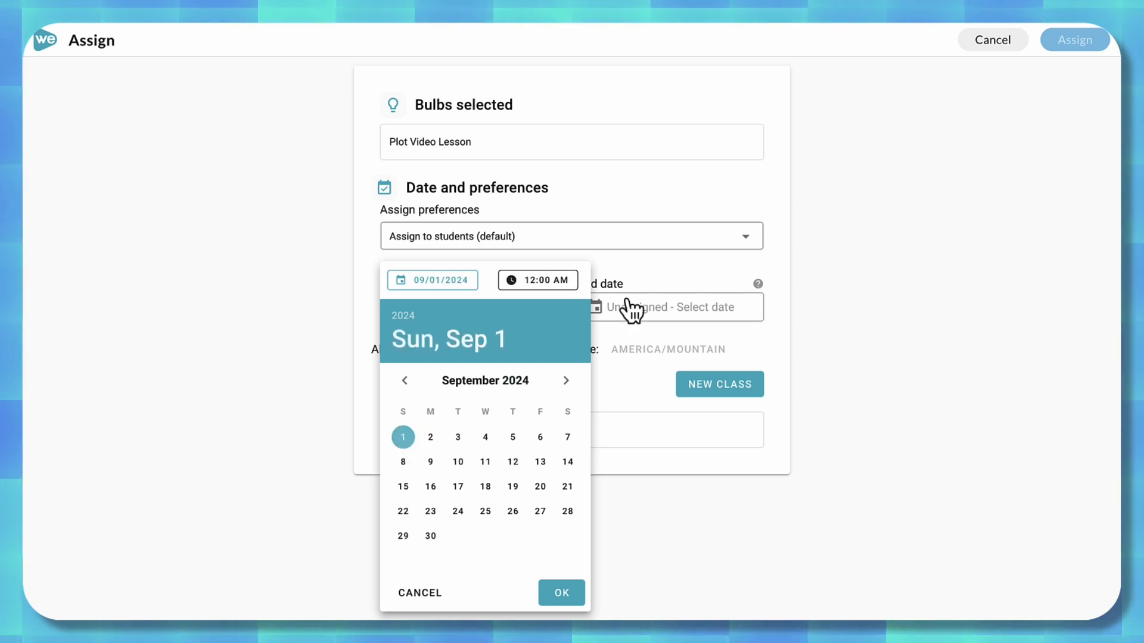
left_click(551, 280)
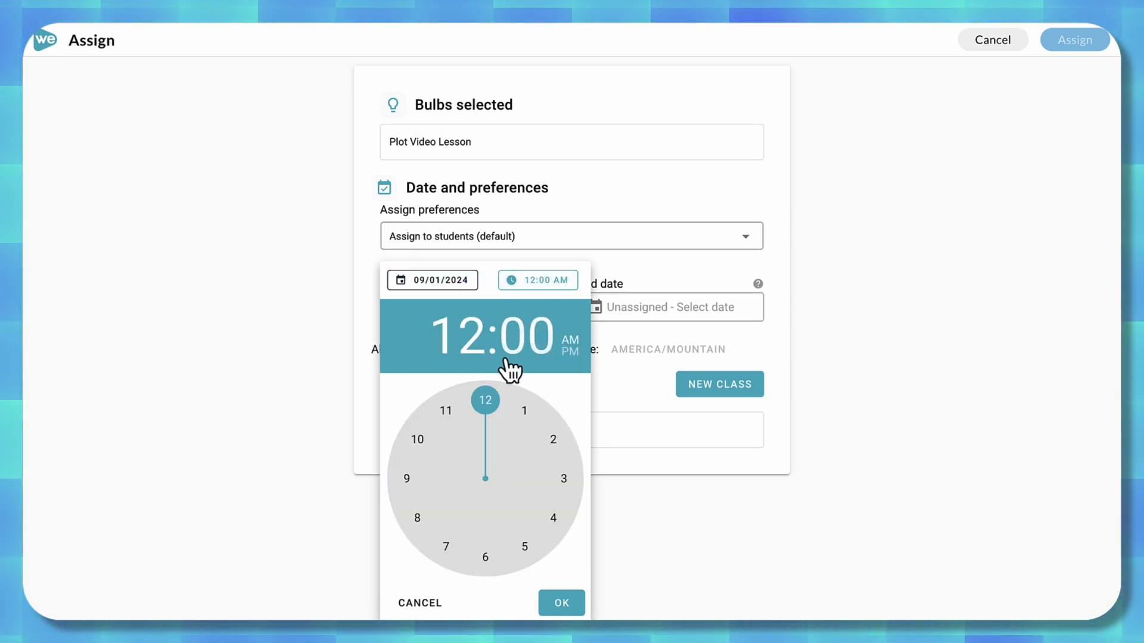
left_click_drag(491, 395, 413, 433)
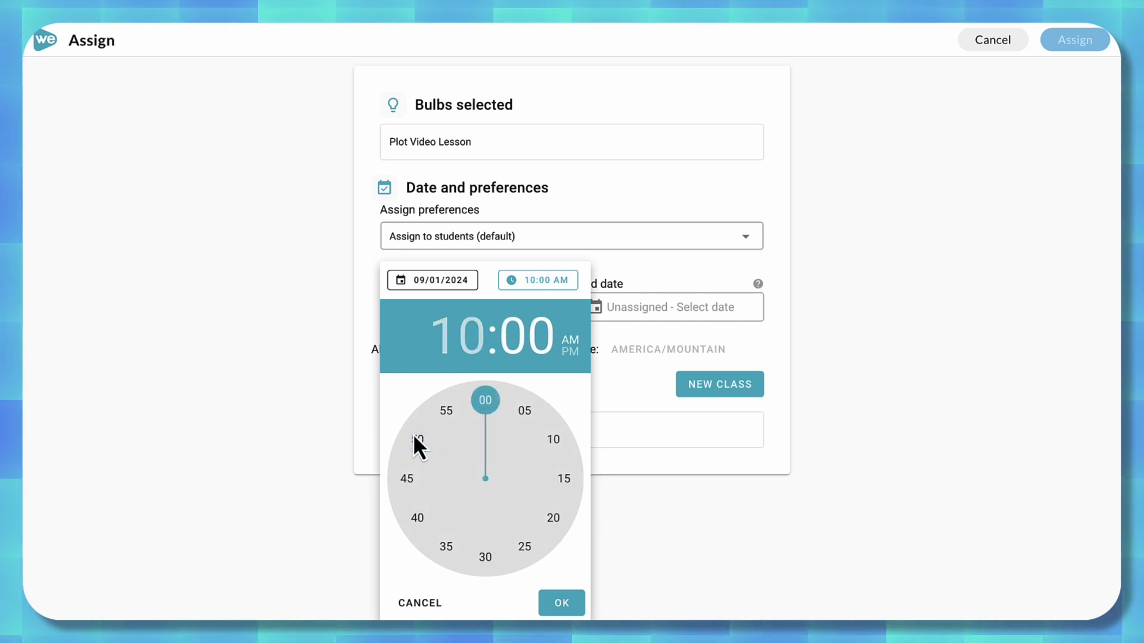
left_click(560, 604)
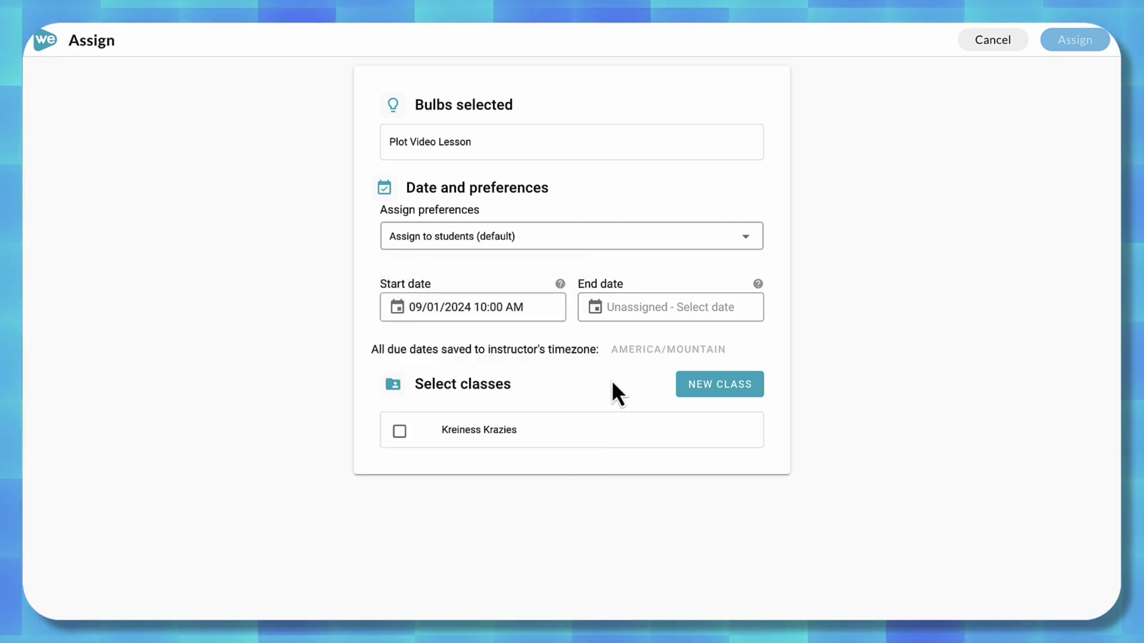
Select the only listed class and assign the Plot Video Lesson to it.
left_click(399, 432)
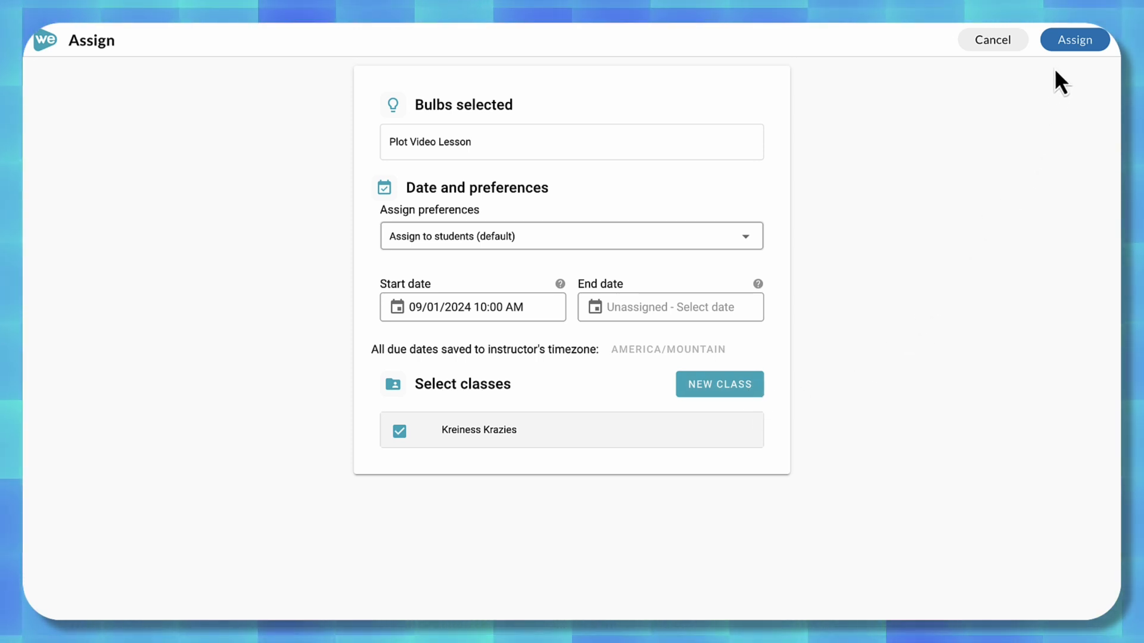
left_click(1063, 46)
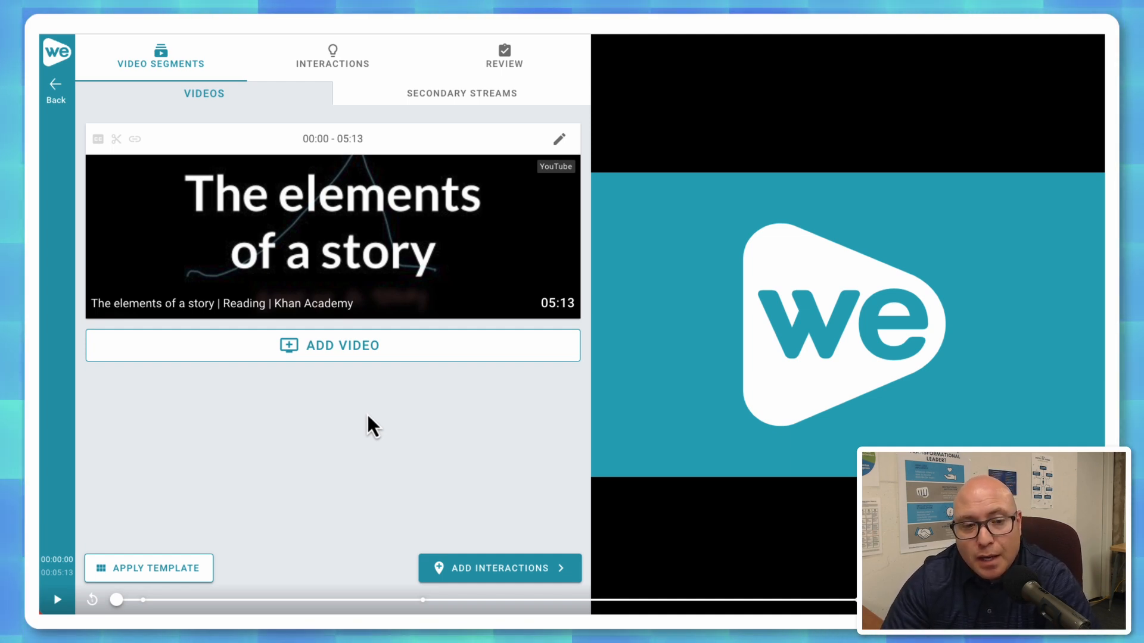
Start adding another video segment to the interactive video, with My Videos as the source.
left_click(346, 346)
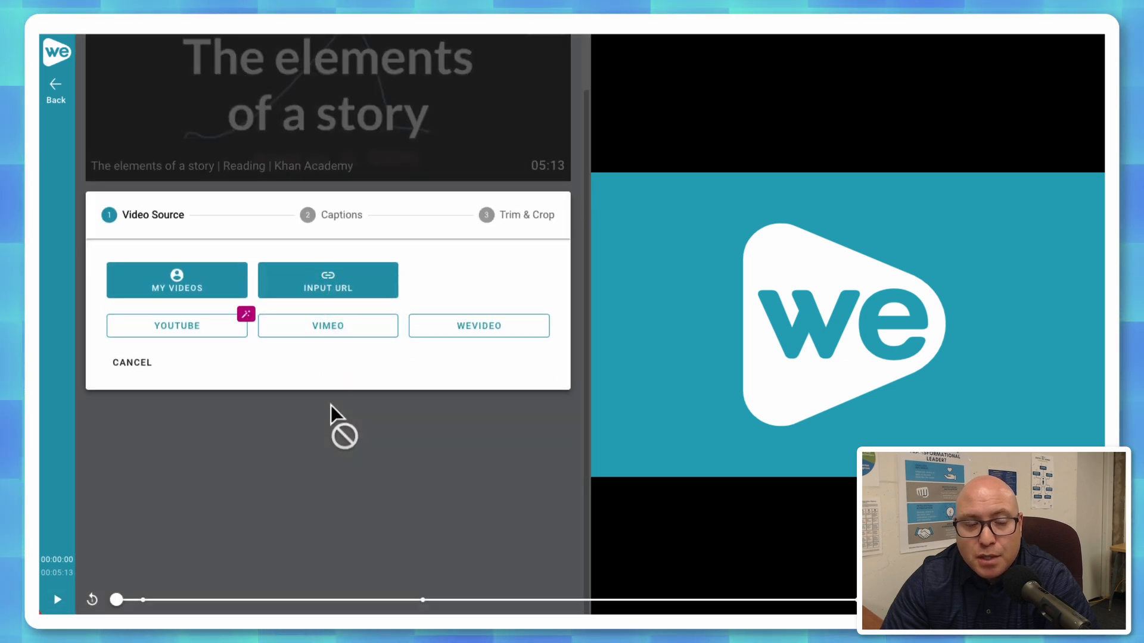
left_click(171, 287)
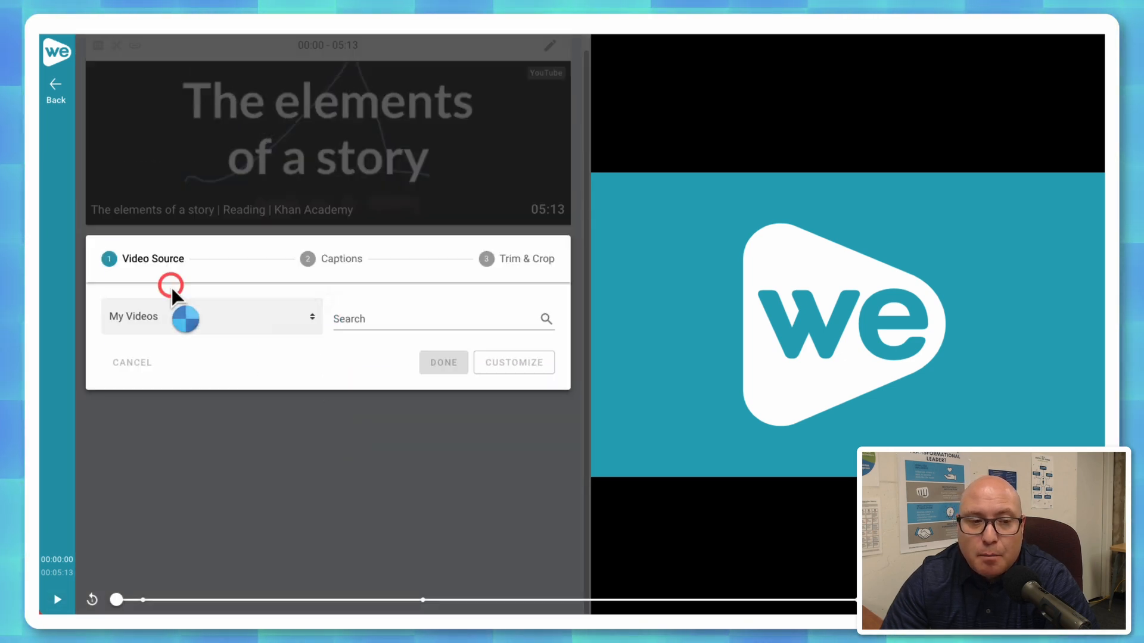